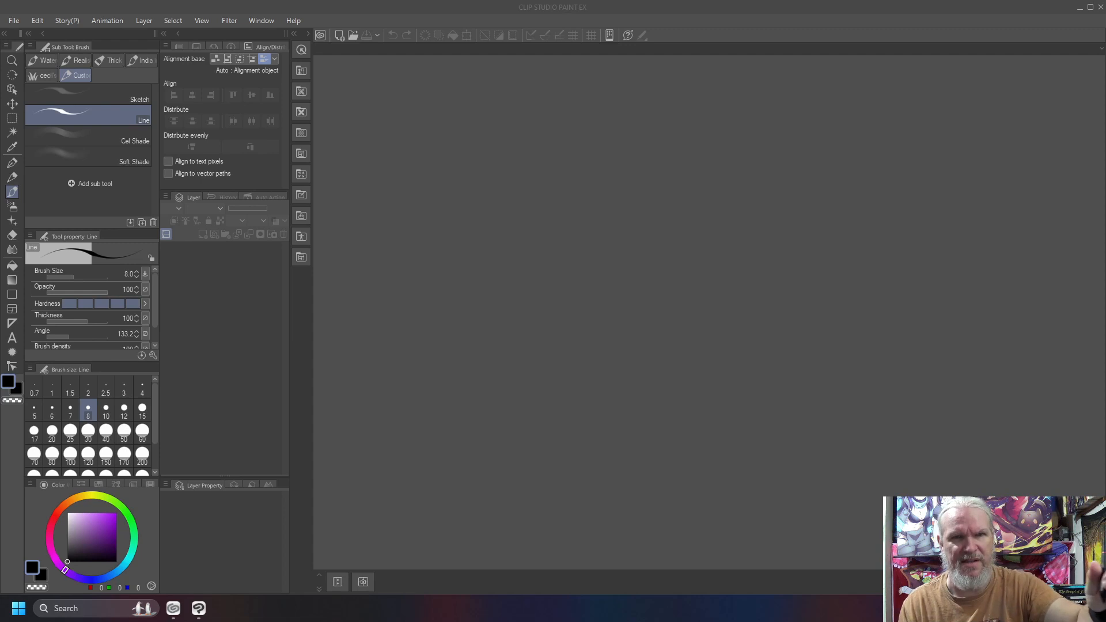
# Create a new landscape A4 illustration, 3508 x 2480 px at 300 dpi.
pyautogui.click(877, 8)
pyautogui.hotkey('ctrl', 'alt', 'n')
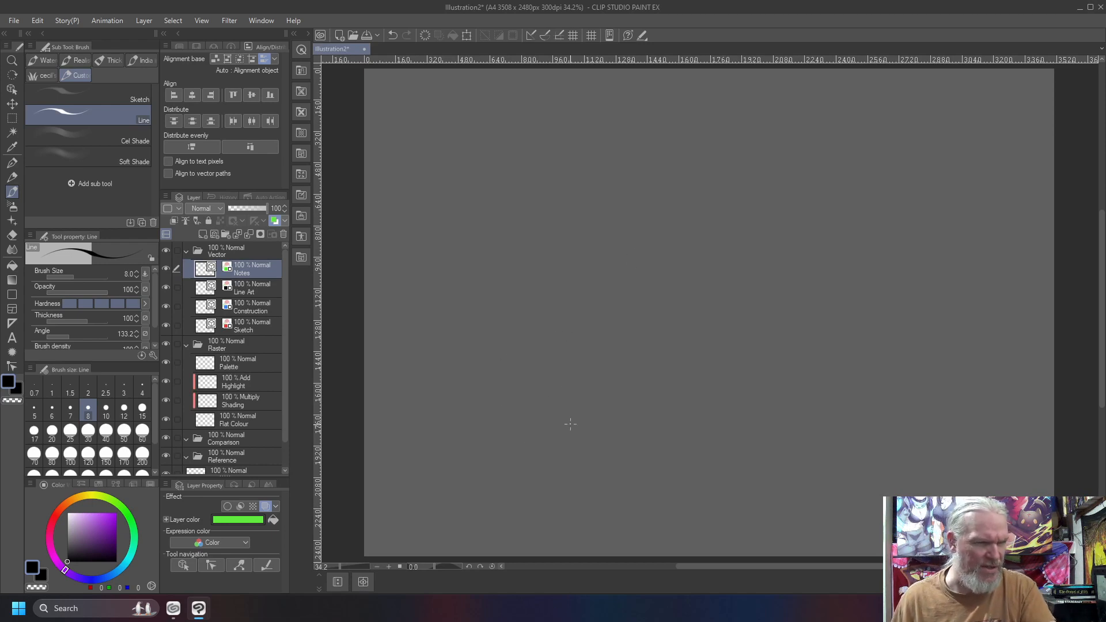
# On the Sketch layer, draw a long curve that climbs to a peak and levels off, and circle the peak.
pyautogui.click(254, 292)
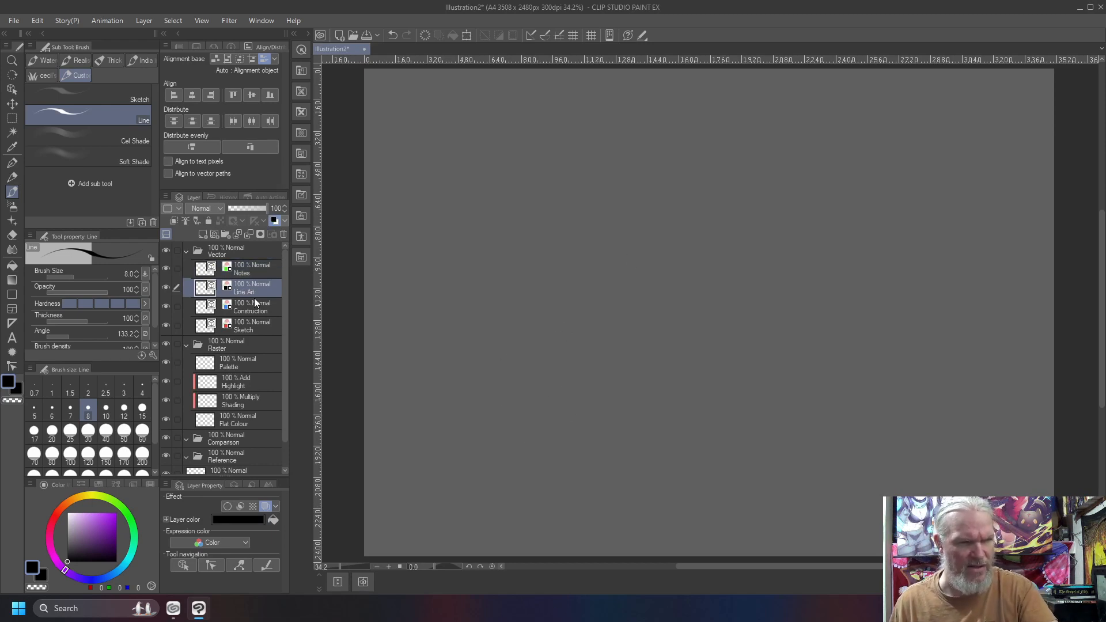
pyautogui.click(238, 323)
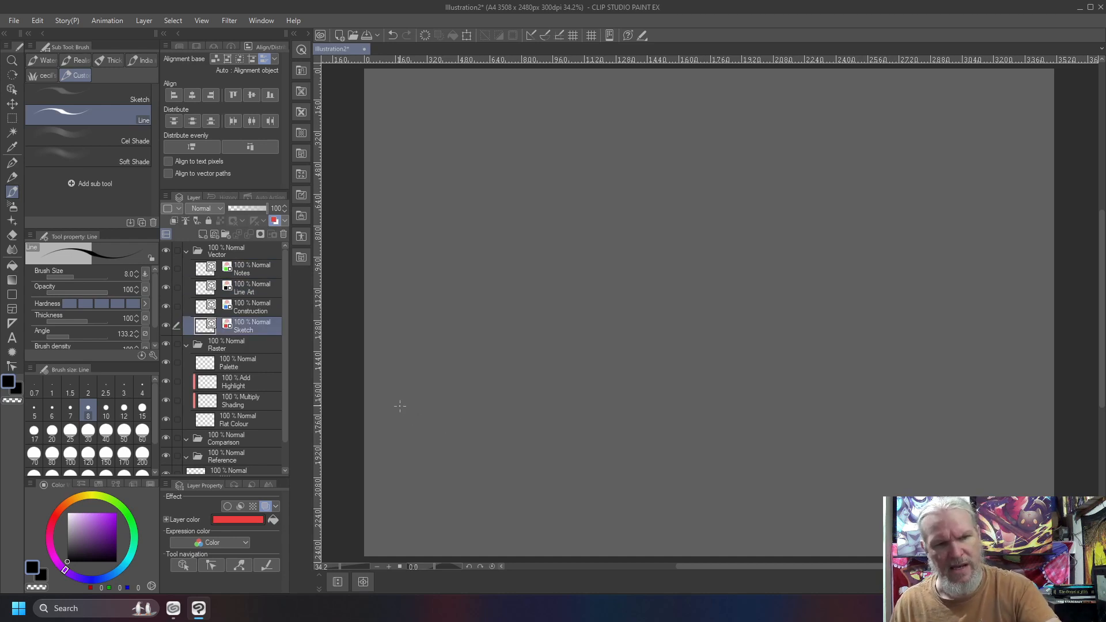
pyautogui.moveTo(384, 414); pyautogui.dragTo(399, 410)
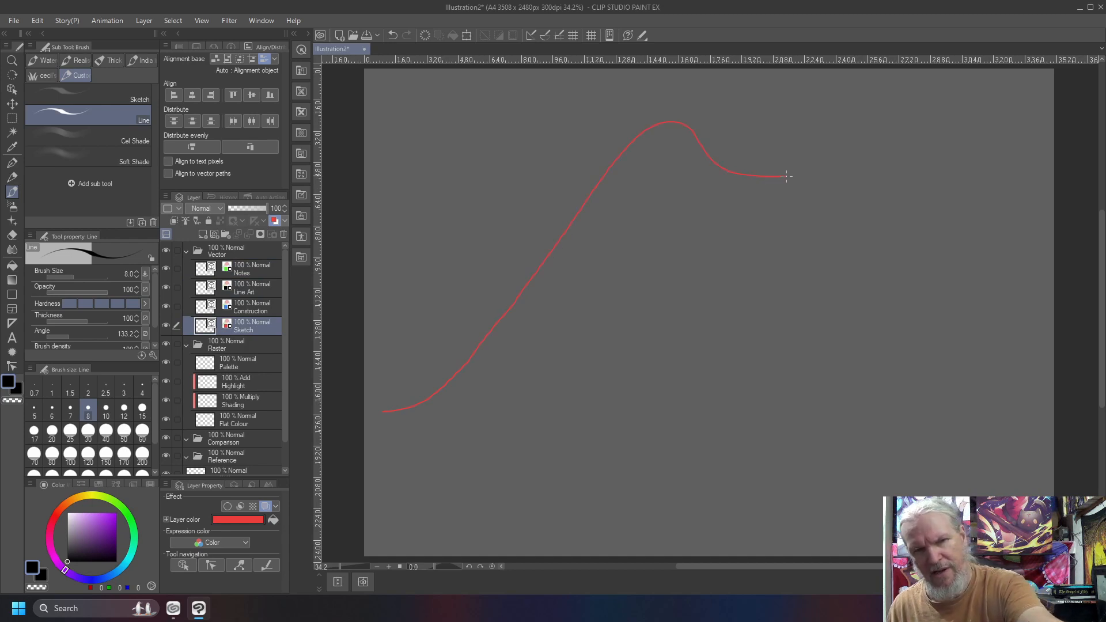
pyautogui.moveTo(1017, 183); pyautogui.dragTo(1040, 191)
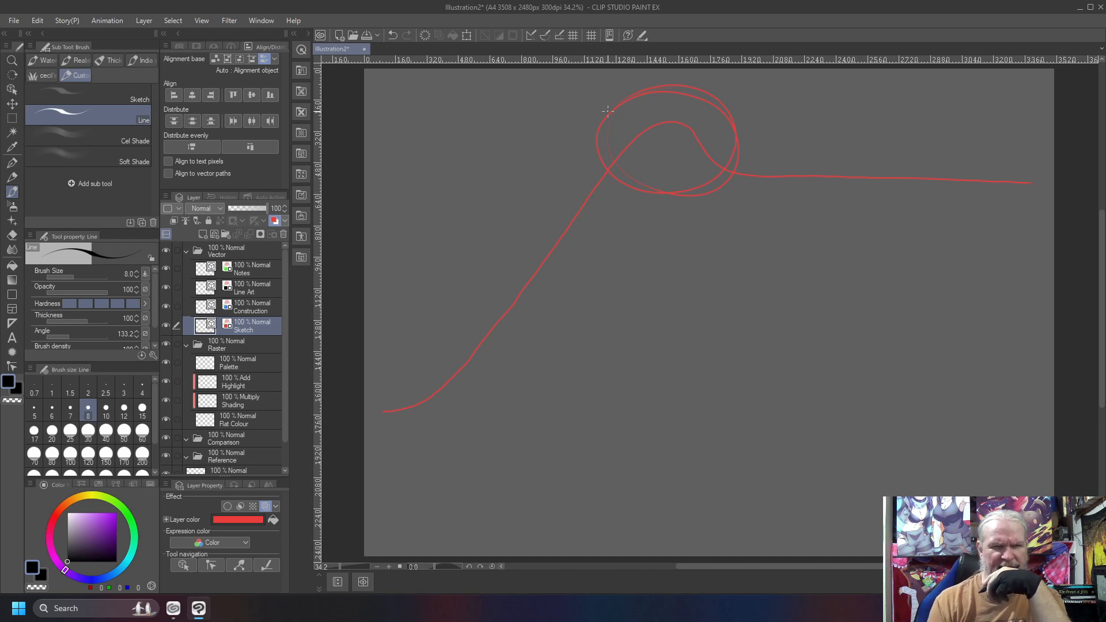
# Draw a second, lower curve with a small peak and annotate it with arrows labelled "MP" and "Inclines".
pyautogui.moveTo(466, 466)
pyautogui.mouseDown()
pyautogui.moveTo(552, 460)
pyautogui.moveTo(633, 416)
pyautogui.moveTo(692, 360)
pyautogui.moveTo(775, 241)
pyautogui.mouseUp()
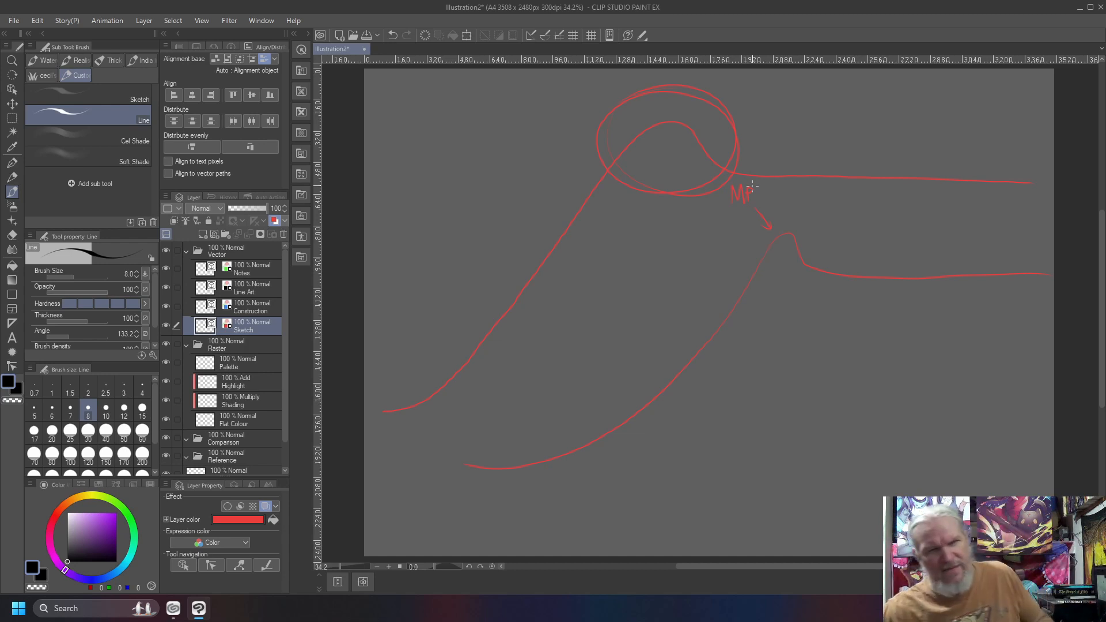
pyautogui.moveTo(752, 186); pyautogui.dragTo(744, 198)
pyautogui.moveTo(804, 223); pyautogui.dragTo(800, 231)
pyautogui.moveTo(800, 231); pyautogui.dragTo(816, 224)
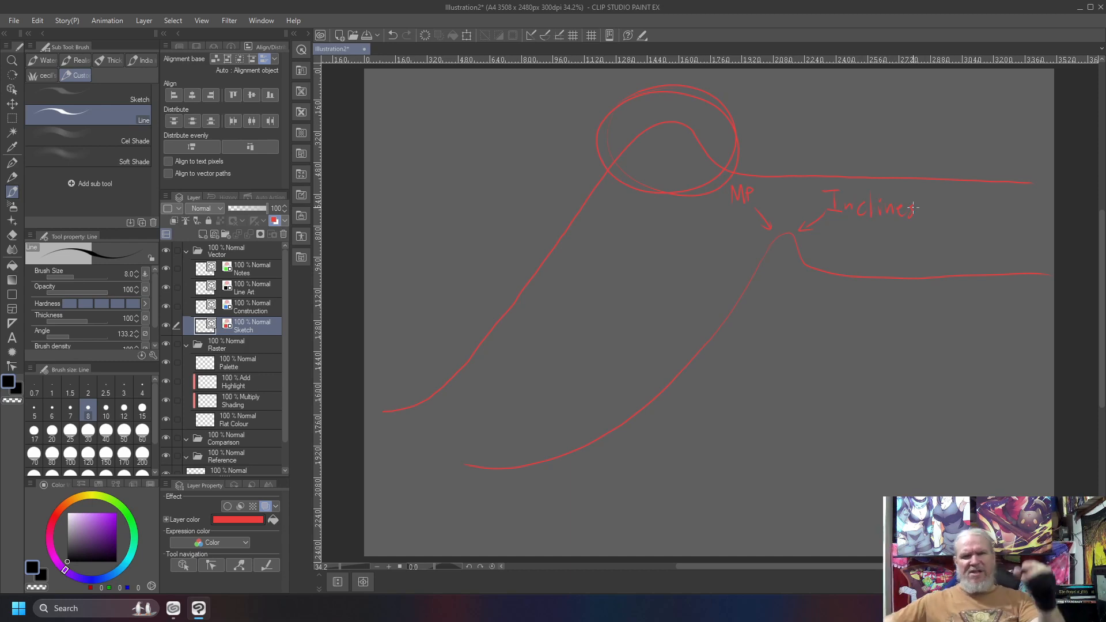
pyautogui.moveTo(813, 237); pyautogui.dragTo(836, 263)
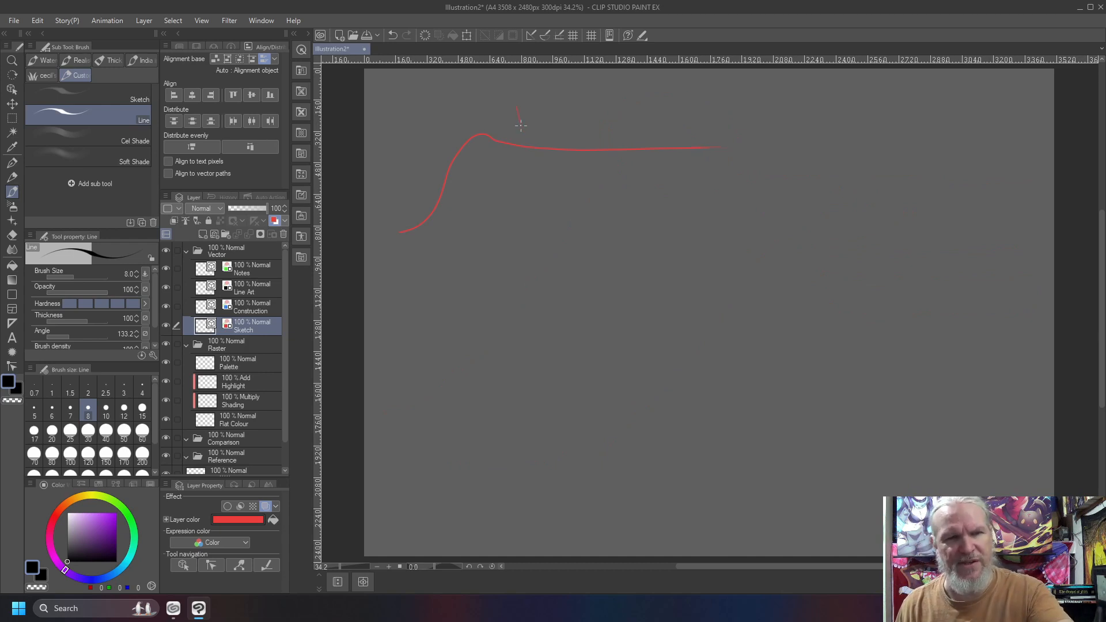
# Write "Perspective" over the small curve and branch it to "Media", split into circled "Passive" and "Active".
pyautogui.moveTo(530, 124); pyautogui.dragTo(536, 122)
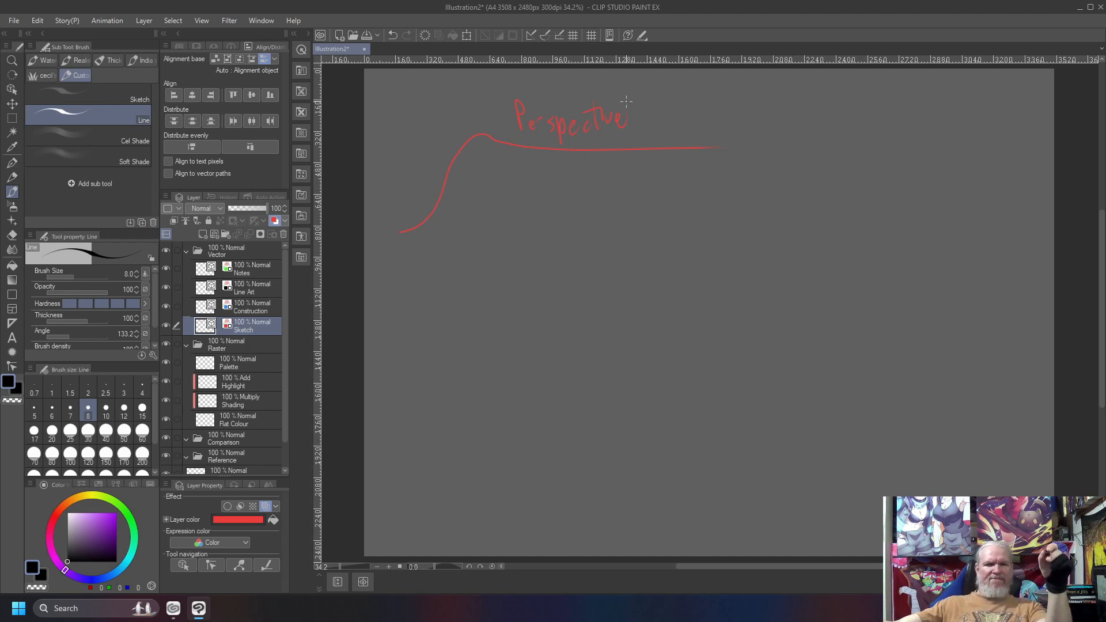
pyautogui.moveTo(518, 169)
pyautogui.mouseDown()
pyautogui.moveTo(519, 193)
pyautogui.moveTo(564, 244)
pyautogui.moveTo(539, 249)
pyautogui.moveTo(584, 226)
pyautogui.moveTo(599, 257)
pyautogui.moveTo(611, 245)
pyautogui.mouseUp()
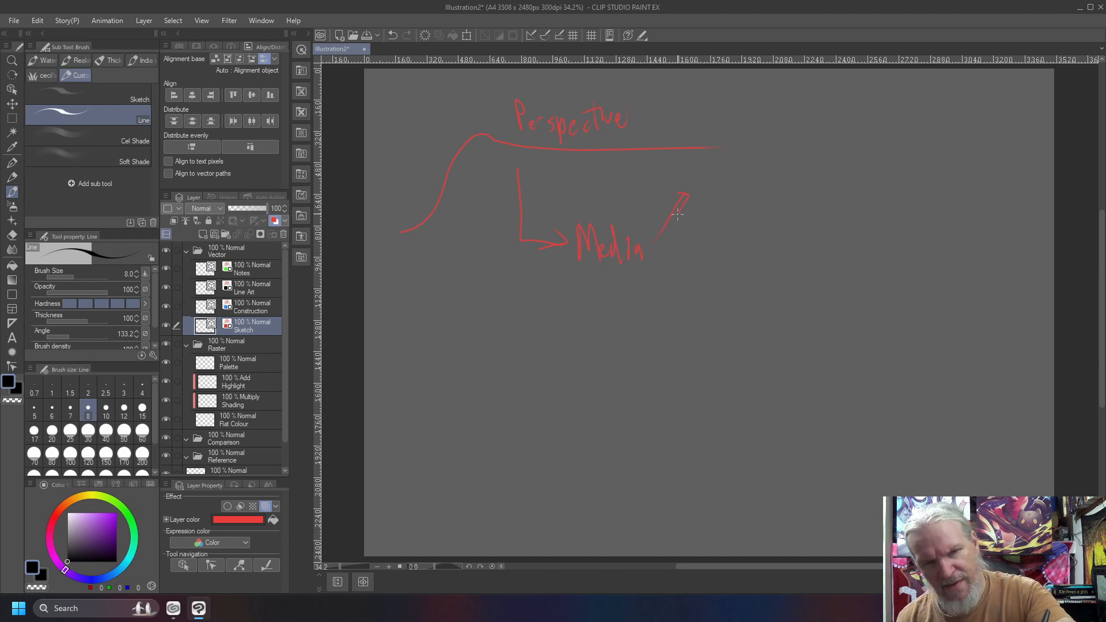
pyautogui.moveTo(699, 196); pyautogui.dragTo(701, 191)
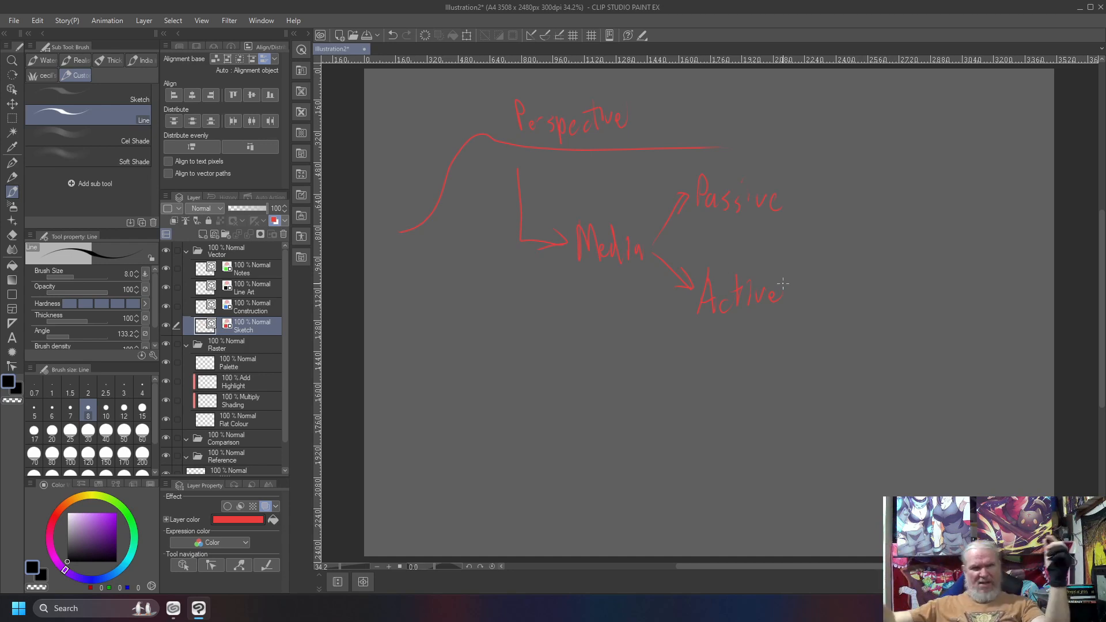
pyautogui.moveTo(766, 161)
pyautogui.mouseDown()
pyautogui.moveTo(774, 246)
pyautogui.moveTo(818, 179)
pyautogui.moveTo(644, 172)
pyautogui.mouseUp()
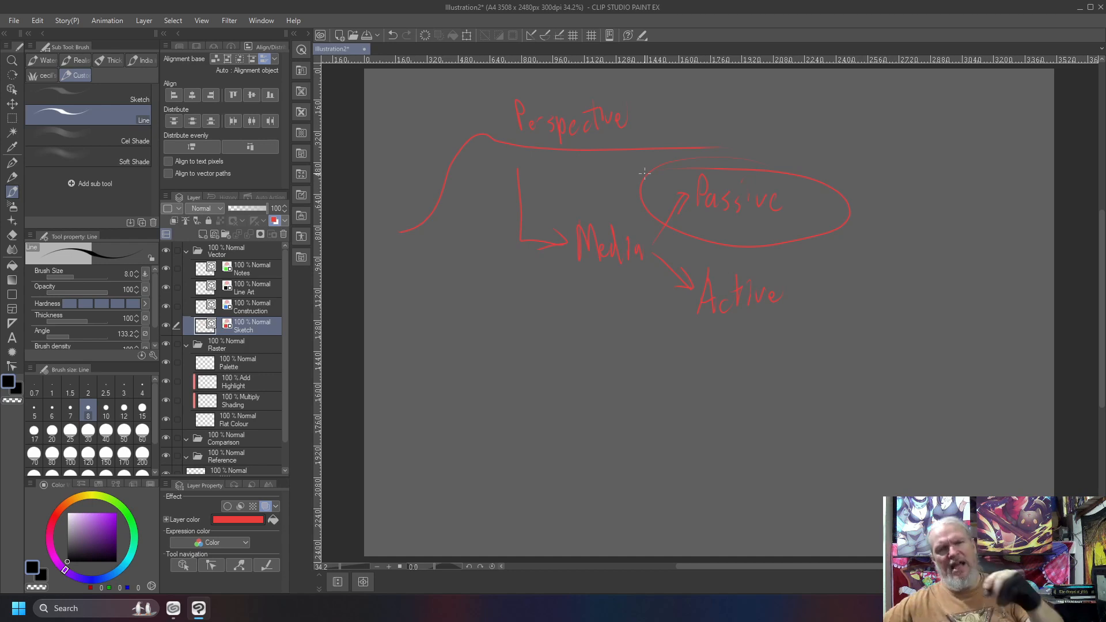
pyautogui.moveTo(700, 261)
pyautogui.mouseDown()
pyautogui.moveTo(772, 332)
pyautogui.moveTo(706, 259)
pyautogui.mouseUp()
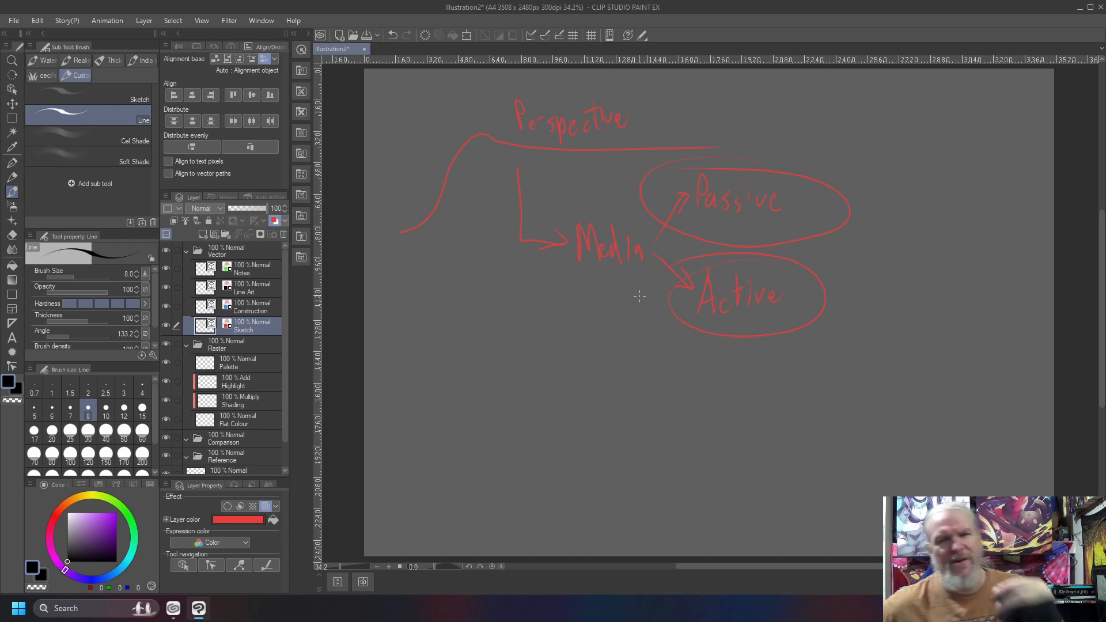
# Write "Streaming" with "Netflix, Hulu" beside Passive and "Gaming" beside Active.
pyautogui.moveTo(818, 149); pyautogui.dragTo(810, 170)
pyautogui.moveTo(830, 151)
pyautogui.mouseDown()
pyautogui.moveTo(828, 171)
pyautogui.moveTo(902, 167)
pyautogui.moveTo(886, 176)
pyautogui.mouseUp()
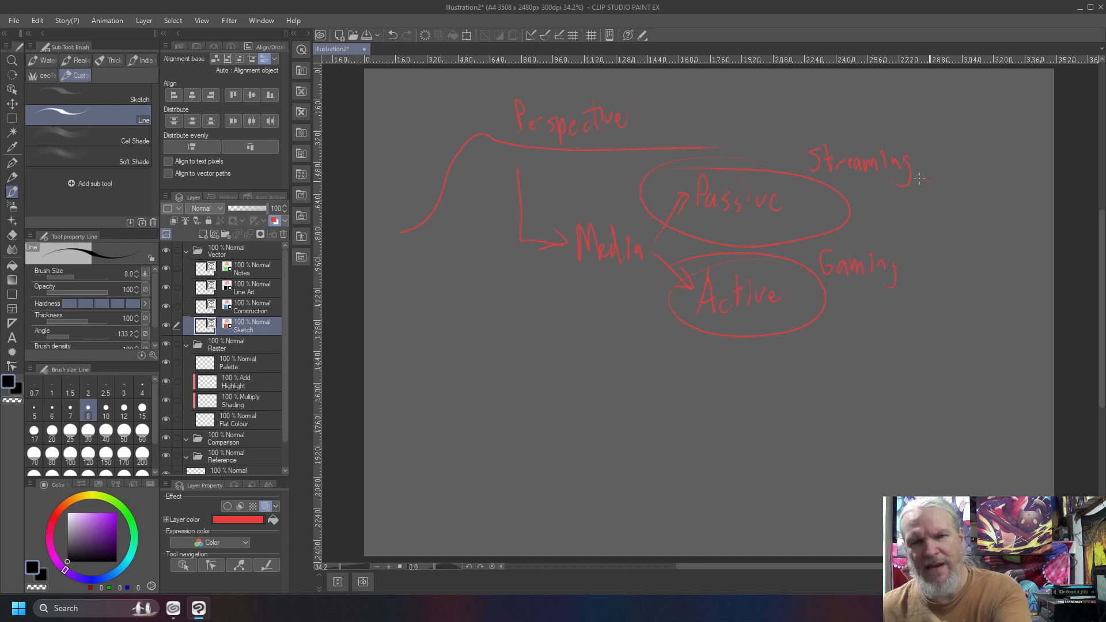
pyautogui.moveTo(922, 159)
pyautogui.mouseDown()
pyautogui.moveTo(964, 148)
pyautogui.moveTo(969, 133)
pyautogui.moveTo(978, 153)
pyautogui.moveTo(989, 134)
pyautogui.mouseUp()
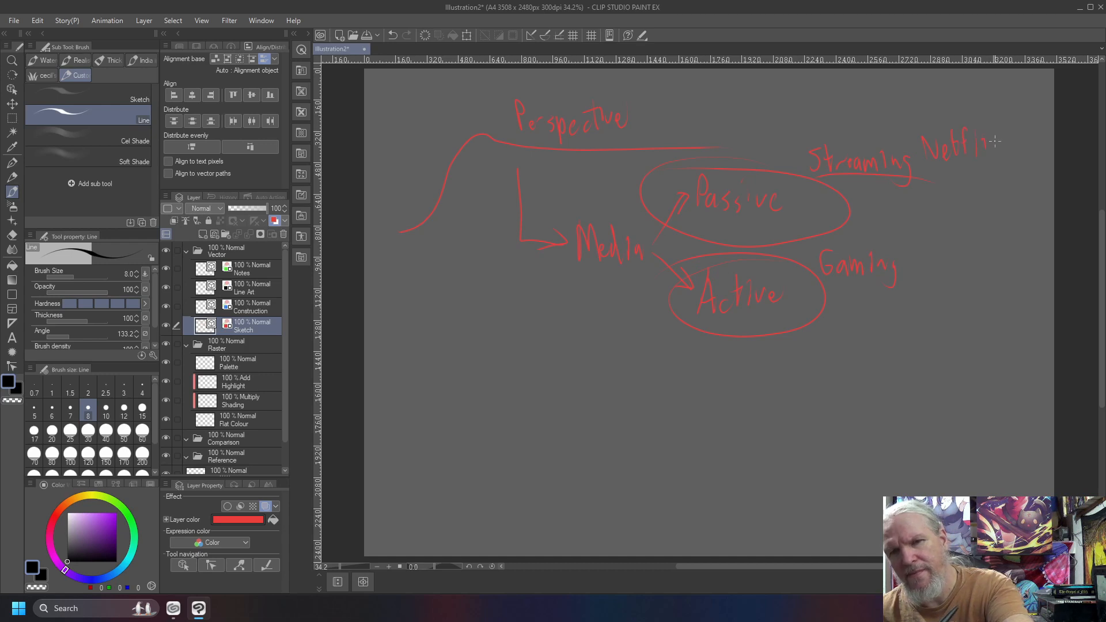
pyautogui.moveTo(1044, 137); pyautogui.dragTo(1048, 123)
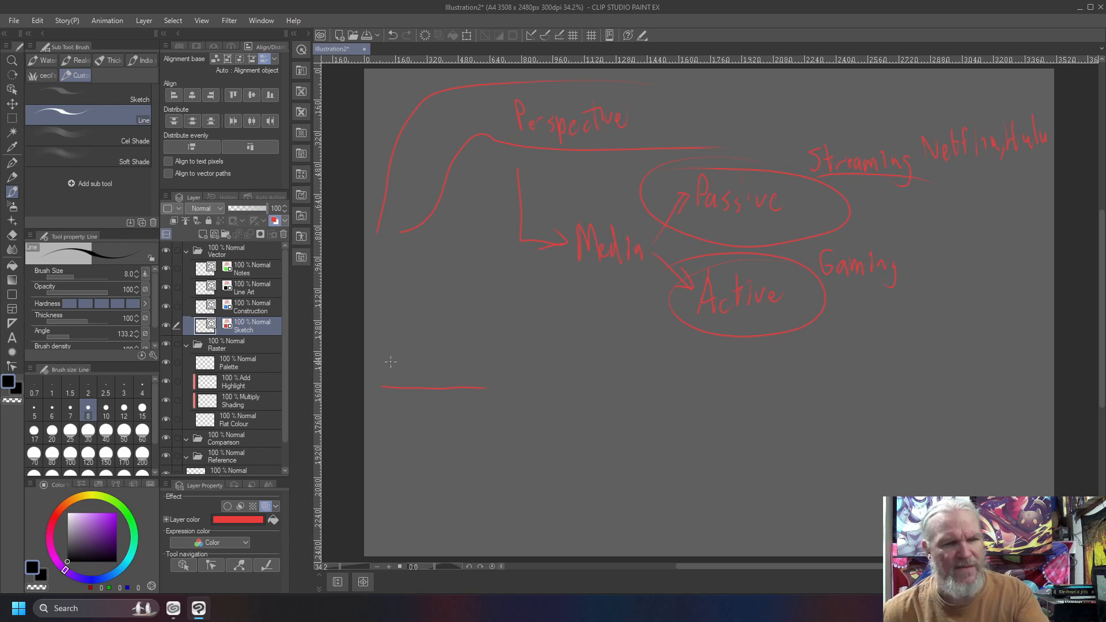
# Label the lower line "Char Design", continue it as a curve up to Active, and box "Gaming".
pyautogui.moveTo(424, 362); pyautogui.dragTo(435, 383)
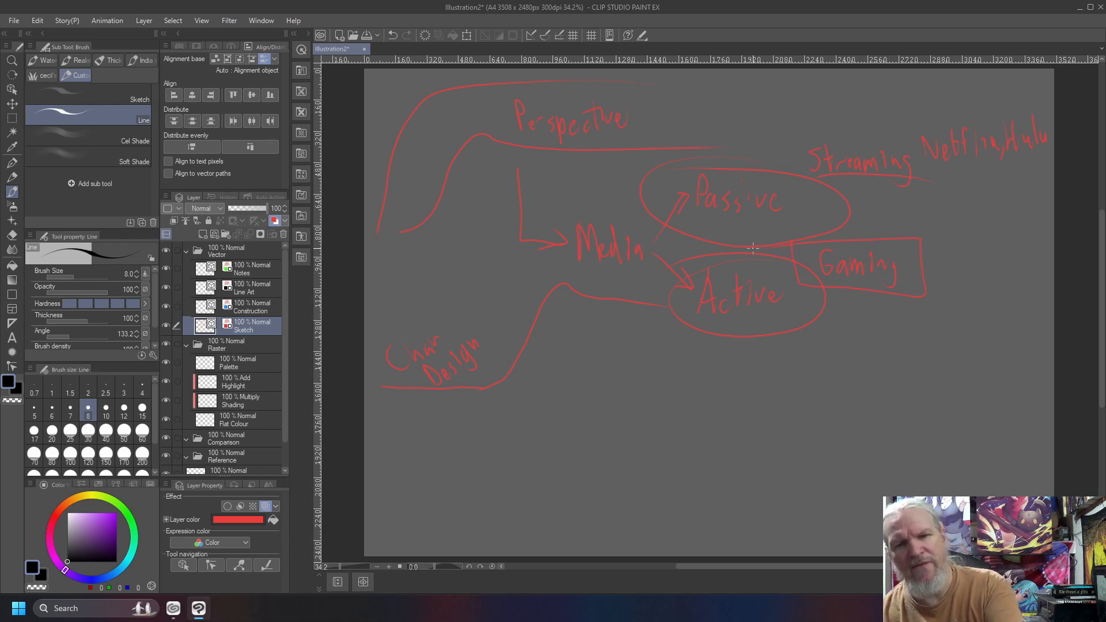
pyautogui.moveTo(530, 148)
pyautogui.mouseDown()
pyautogui.moveTo(634, 170)
pyautogui.moveTo(693, 142)
pyautogui.moveTo(518, 150)
pyautogui.mouseUp()
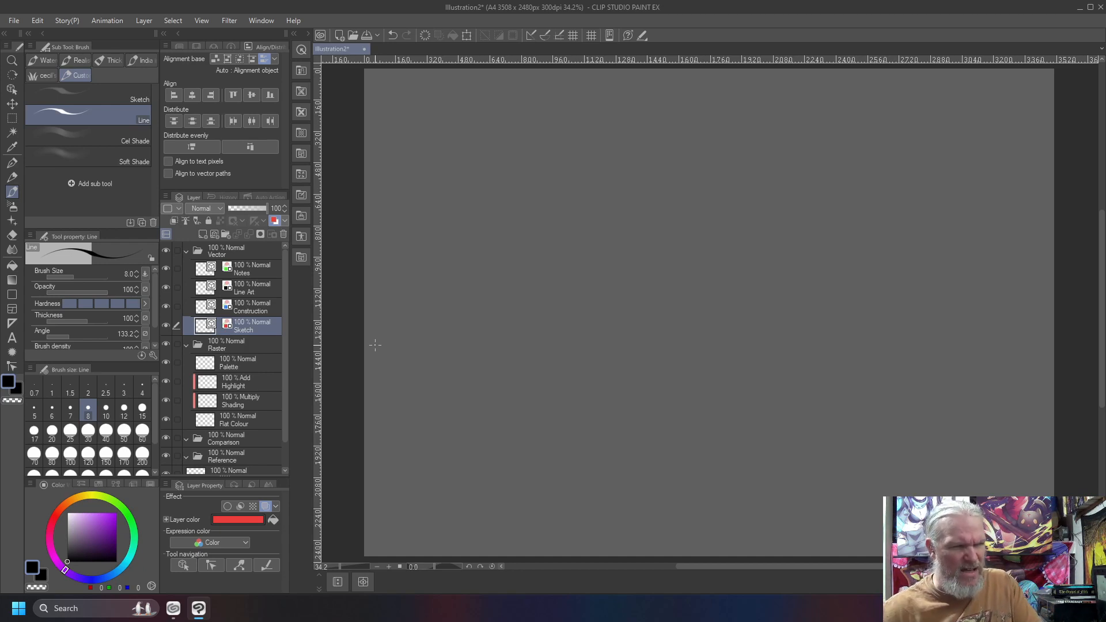
# On the Line Art layer, draw a black outlined cube in two-point perspective in the upper part of the canvas.
pyautogui.click(253, 287)
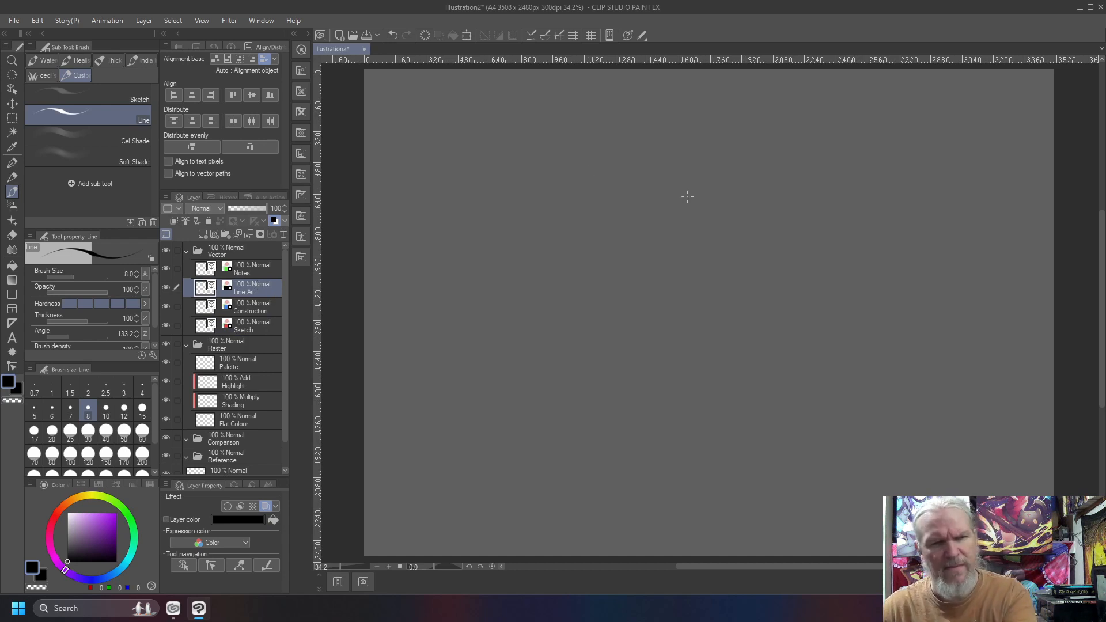
pyautogui.moveTo(690, 186)
pyautogui.mouseDown()
pyautogui.moveTo(578, 156)
pyautogui.moveTo(480, 181)
pyautogui.moveTo(575, 204)
pyautogui.moveTo(472, 183)
pyautogui.moveTo(469, 287)
pyautogui.mouseUp()
pyautogui.moveTo(577, 213); pyautogui.dragTo(582, 308)
pyautogui.moveTo(691, 189)
pyautogui.mouseDown()
pyautogui.moveTo(691, 231)
pyautogui.moveTo(594, 301)
pyautogui.moveTo(472, 276)
pyautogui.mouseUp()
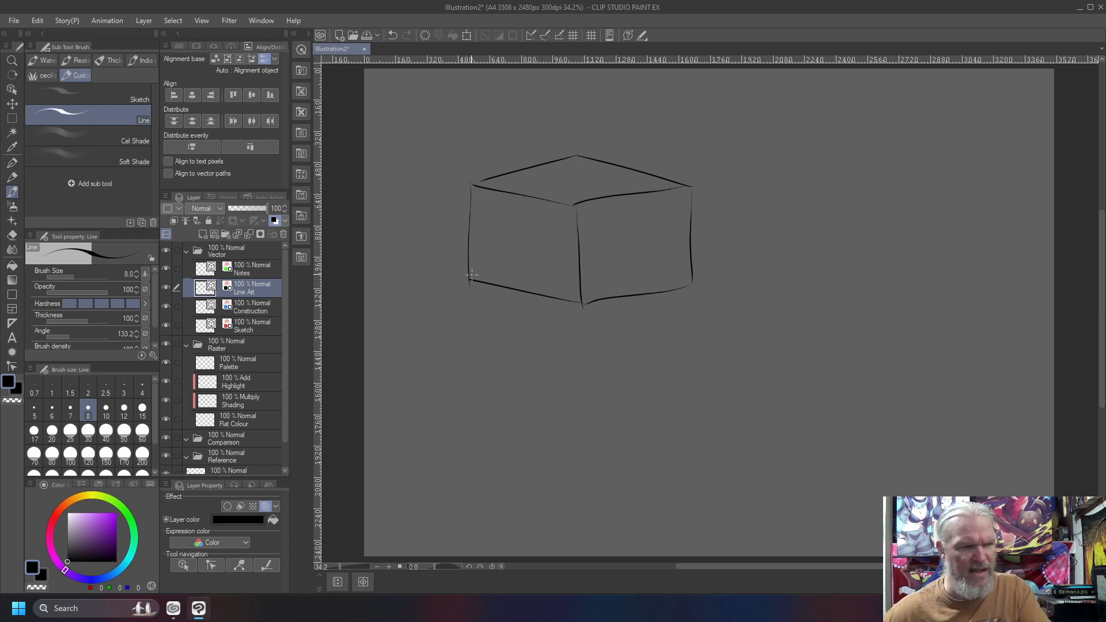
# Set up the Line brush with purple (124, 28, 175) at size 70 on the Flat Colour layer.
pyautogui.click(109, 525)
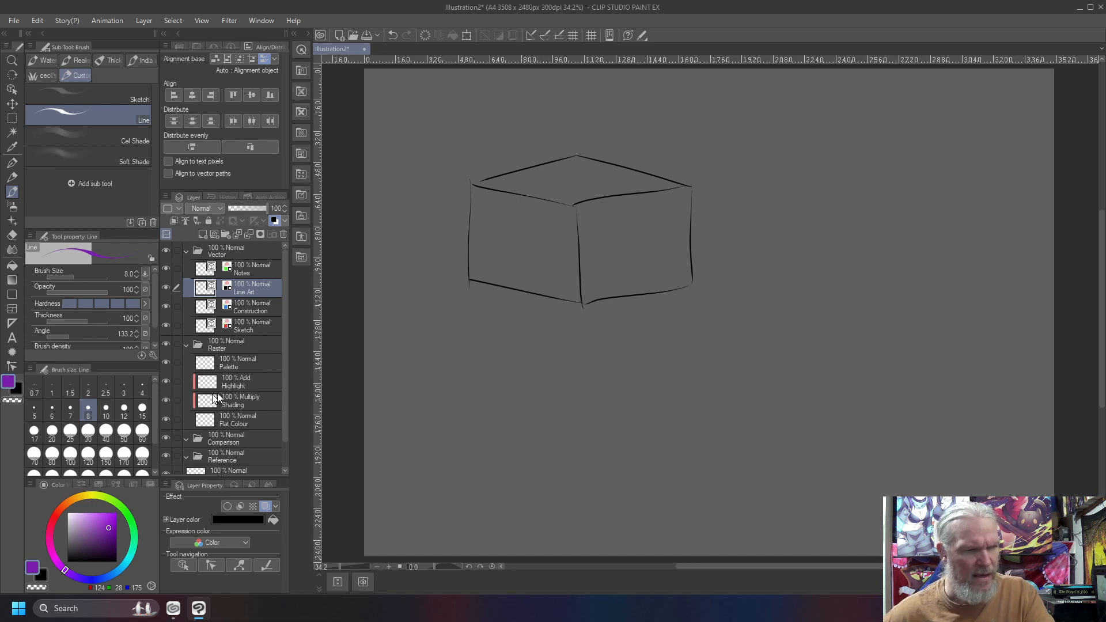
pyautogui.click(225, 416)
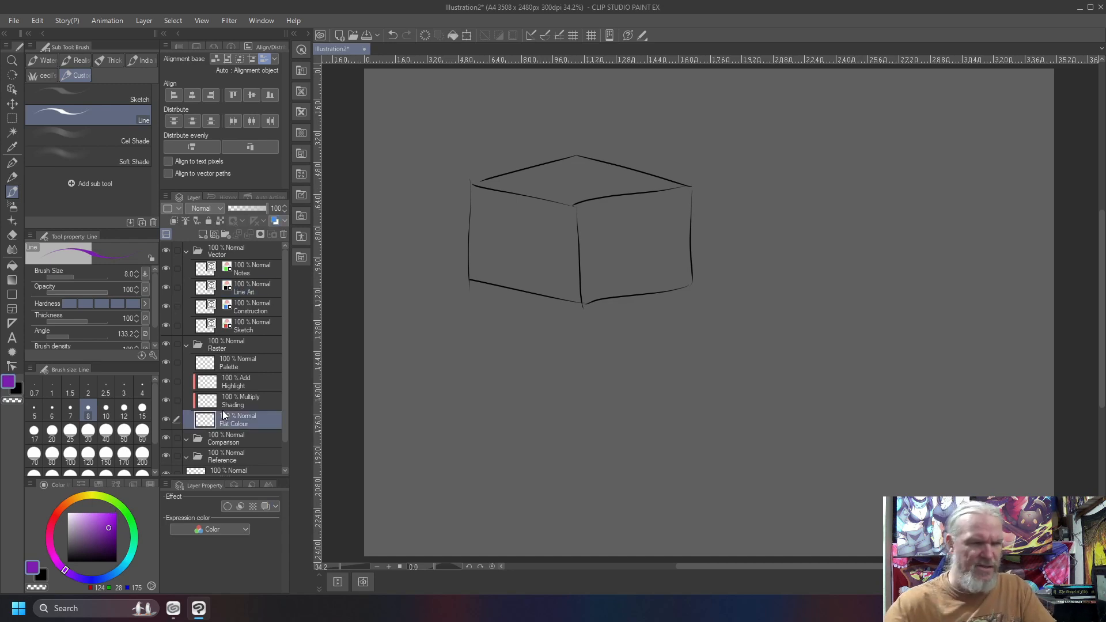
pyautogui.hotkey('shift', '6')
pyautogui.hotkey('shift', '6')
pyautogui.hotkey('shift', '6')
pyautogui.press('-')
pyautogui.press('-')
pyautogui.press('-')
pyautogui.press(']')
pyautogui.press(']')
pyautogui.press(']')
pyautogui.press(']')
pyautogui.press(']')
pyautogui.press(']')
pyautogui.press(']')
pyautogui.press(']')
pyautogui.press(']')
pyautogui.press(']')
pyautogui.press(']')
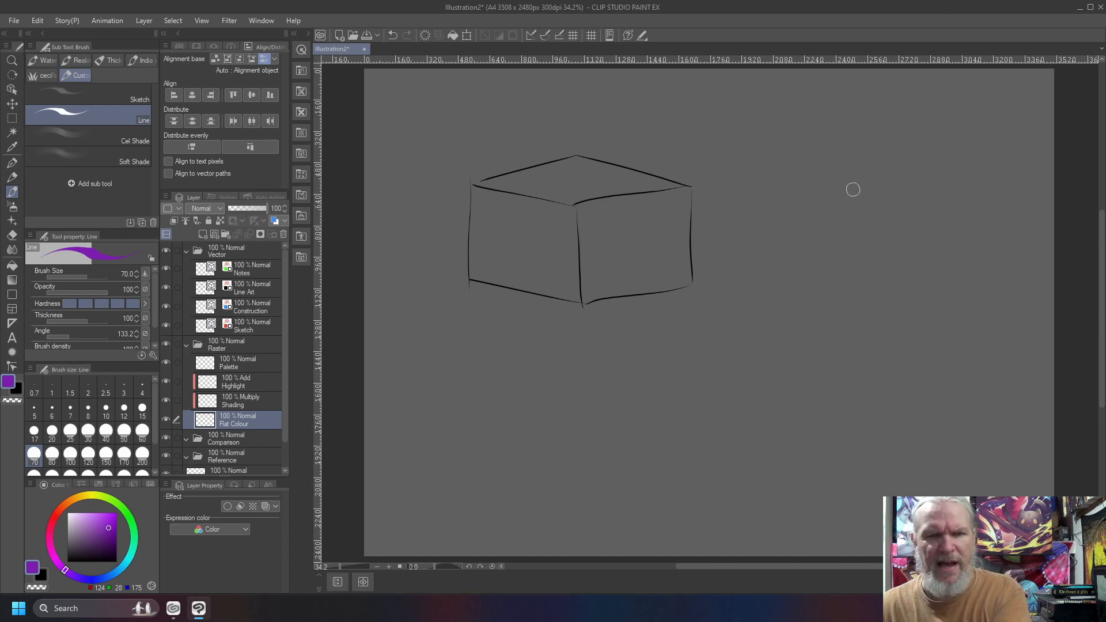
# Paint a purple cube silhouette outline beside the line cube and fill its interior with the Fill tool.
pyautogui.moveTo(919, 190)
pyautogui.mouseDown()
pyautogui.moveTo(798, 157)
pyautogui.moveTo(738, 176)
pyautogui.moveTo(733, 186)
pyautogui.moveTo(806, 167)
pyautogui.moveTo(899, 188)
pyautogui.moveTo(881, 185)
pyautogui.moveTo(919, 204)
pyautogui.moveTo(917, 277)
pyautogui.moveTo(803, 292)
pyautogui.moveTo(828, 298)
pyautogui.moveTo(729, 272)
pyautogui.moveTo(739, 276)
pyautogui.moveTo(726, 200)
pyautogui.moveTo(728, 219)
pyautogui.moveTo(732, 195)
pyautogui.moveTo(774, 169)
pyautogui.moveTo(845, 205)
pyautogui.moveTo(831, 192)
pyautogui.moveTo(883, 192)
pyautogui.moveTo(914, 208)
pyautogui.moveTo(892, 250)
pyautogui.moveTo(897, 213)
pyautogui.moveTo(904, 239)
pyautogui.mouseUp()
pyautogui.press('b')
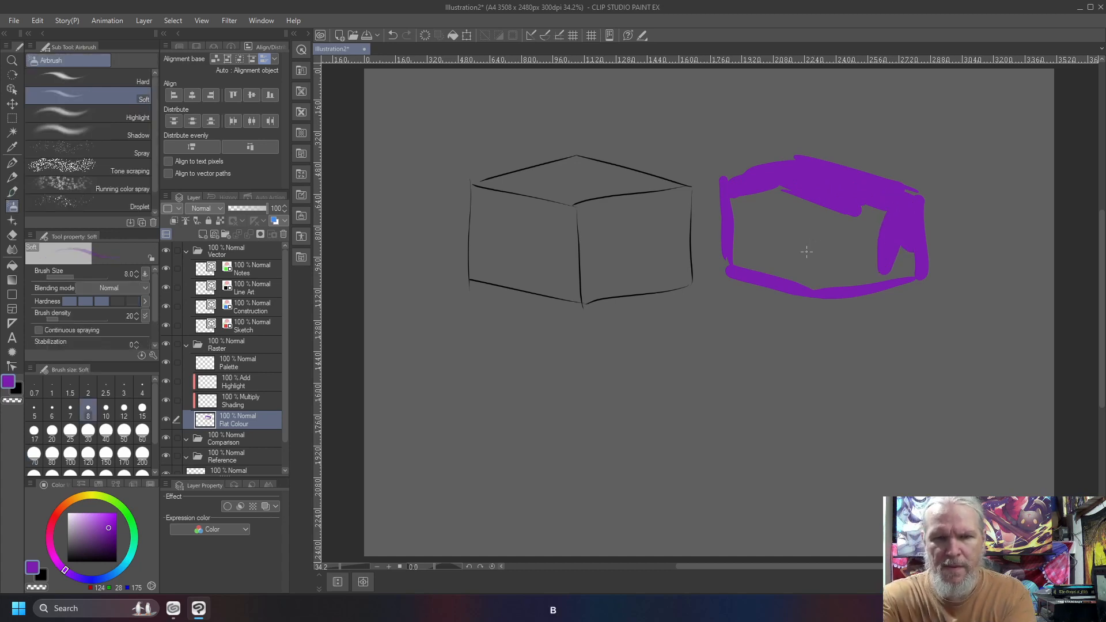
pyautogui.press('g')
pyautogui.click(797, 245)
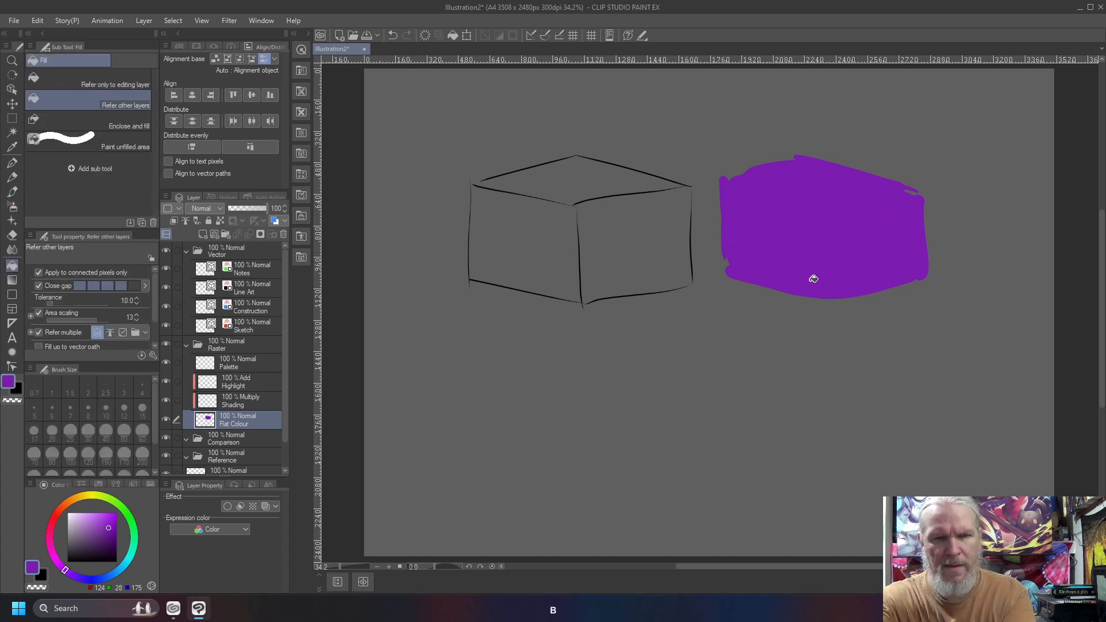
# Even out the edges and corners of the purple silhouette with the Line brush.
pyautogui.press('b')
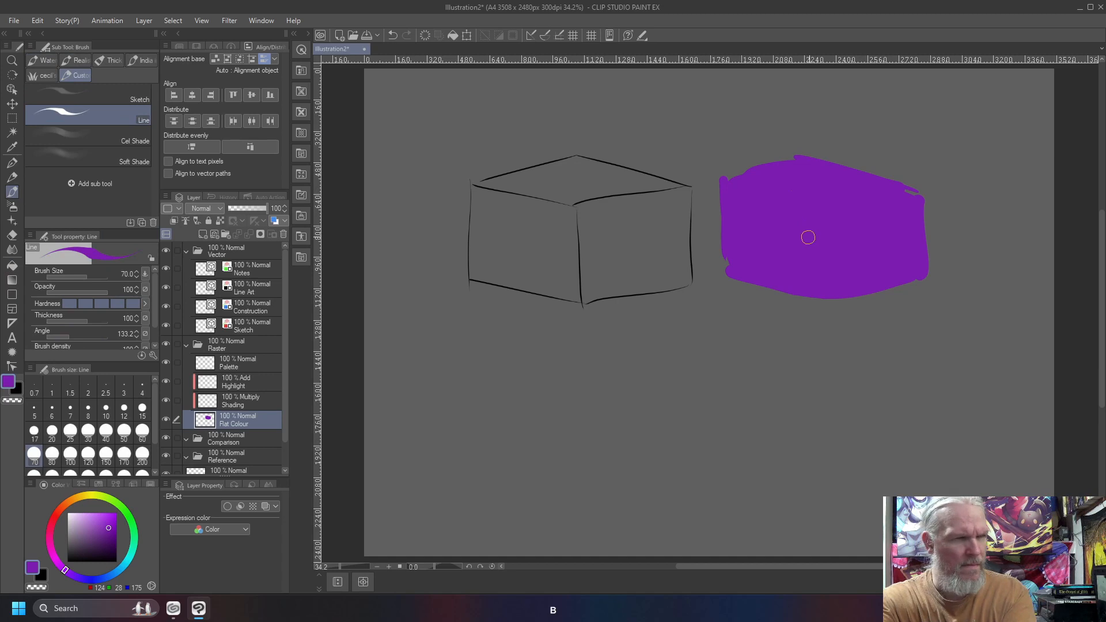
pyautogui.moveTo(915, 197)
pyautogui.mouseDown()
pyautogui.moveTo(784, 153)
pyautogui.moveTo(804, 155)
pyautogui.moveTo(721, 175)
pyautogui.mouseUp()
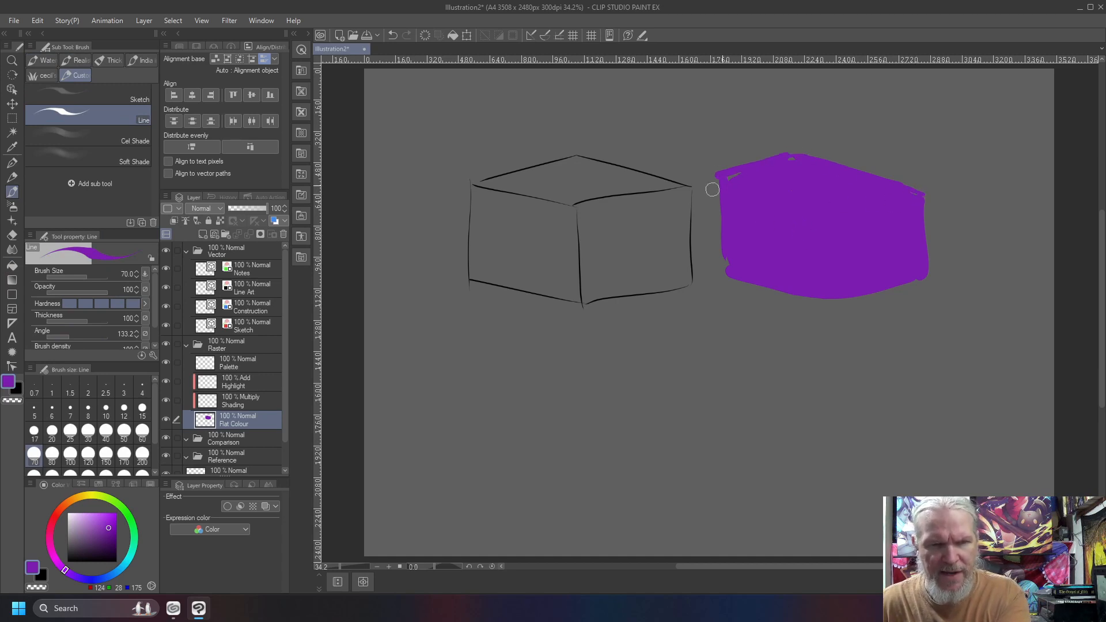
pyautogui.moveTo(721, 179)
pyautogui.mouseDown()
pyautogui.moveTo(721, 249)
pyautogui.moveTo(740, 276)
pyautogui.moveTo(818, 299)
pyautogui.moveTo(738, 274)
pyautogui.moveTo(835, 305)
pyautogui.moveTo(882, 284)
pyautogui.moveTo(861, 284)
pyautogui.mouseUp()
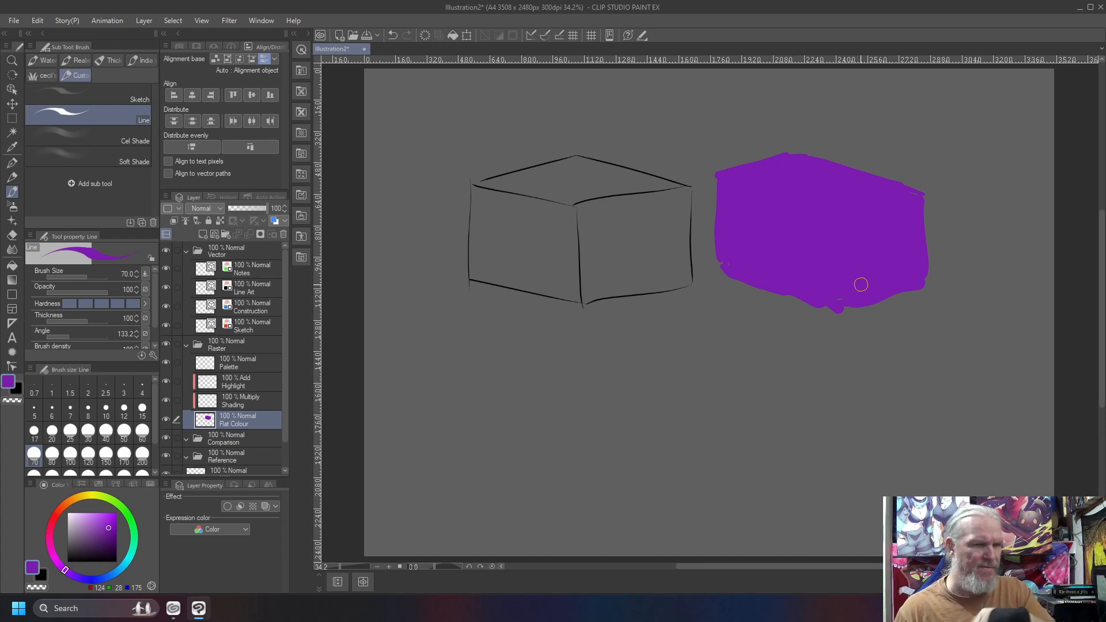
# On the Sketch layer at brush size 8, write "Edges" above the outlined cube and "Shapes" above the purple silhouette.
pyautogui.click(242, 324)
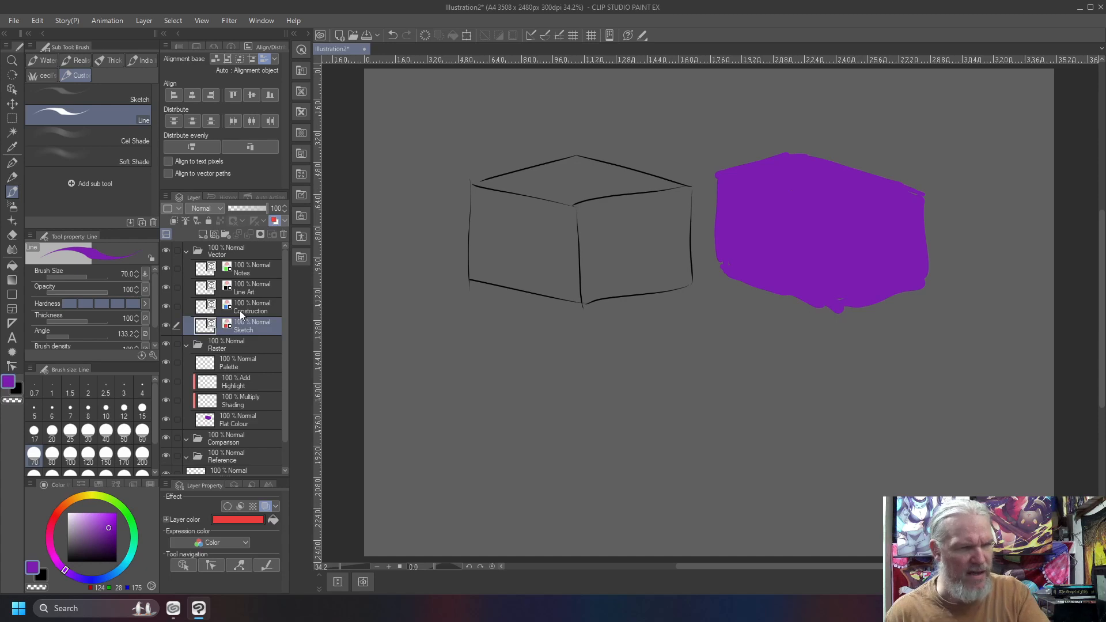
pyautogui.press('[')
pyautogui.press('[')
pyautogui.press('[')
pyautogui.press('[')
pyautogui.press('[')
pyautogui.press('[')
pyautogui.press('[')
pyautogui.press('[')
pyautogui.press('[')
pyautogui.press('[')
pyautogui.press('[')
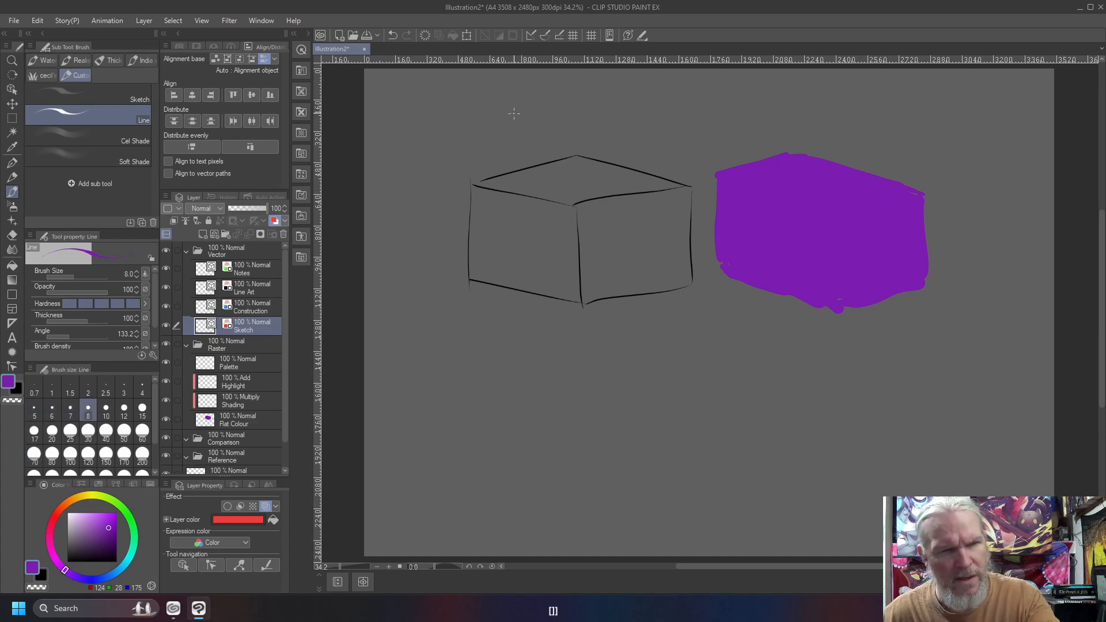
pyautogui.moveTo(512, 96)
pyautogui.mouseDown()
pyautogui.moveTo(516, 135)
pyautogui.moveTo(549, 115)
pyautogui.moveTo(590, 124)
pyautogui.mouseUp()
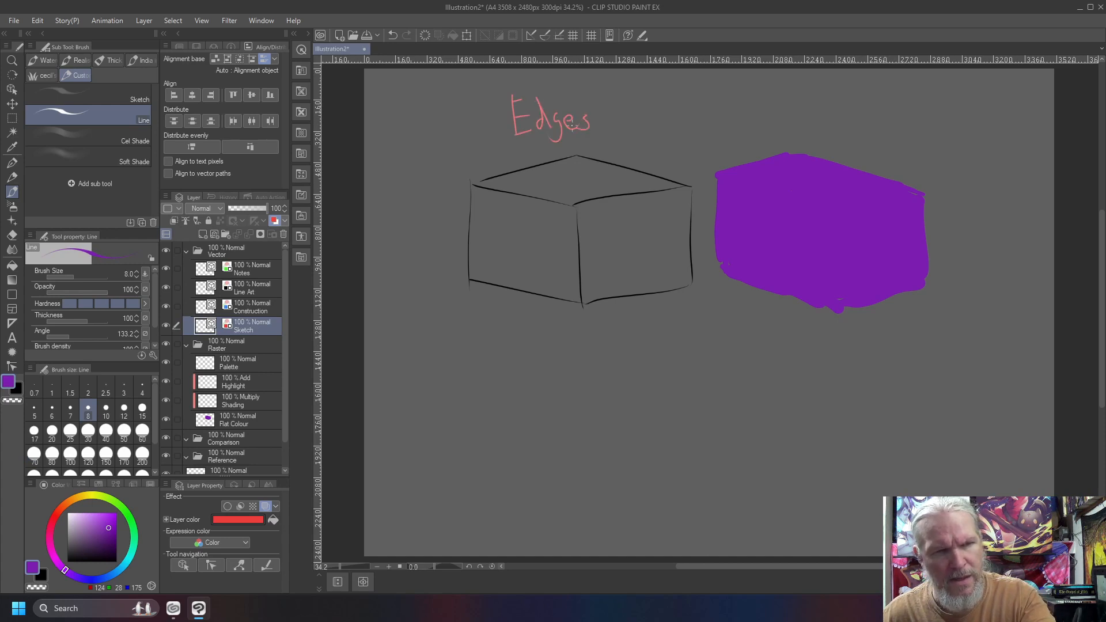
pyautogui.moveTo(780, 94)
pyautogui.mouseDown()
pyautogui.moveTo(751, 106)
pyautogui.moveTo(749, 137)
pyautogui.mouseUp()
pyautogui.moveTo(808, 118)
pyautogui.mouseDown()
pyautogui.moveTo(812, 147)
pyautogui.moveTo(832, 132)
pyautogui.mouseUp()
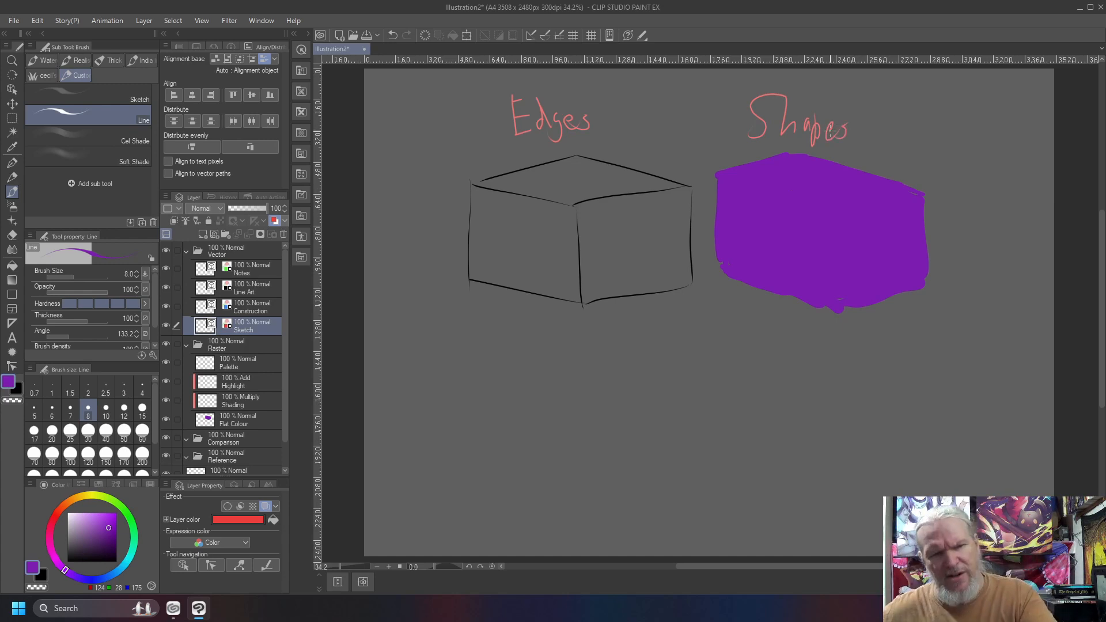
# Write a handwritten numbered list below the outlined cube: 1 "What", 2 "Where" and 3 "Why".
pyautogui.moveTo(545, 353)
pyautogui.mouseDown()
pyautogui.moveTo(571, 384)
pyautogui.moveTo(538, 428)
pyautogui.moveTo(562, 430)
pyautogui.moveTo(539, 487)
pyautogui.mouseUp()
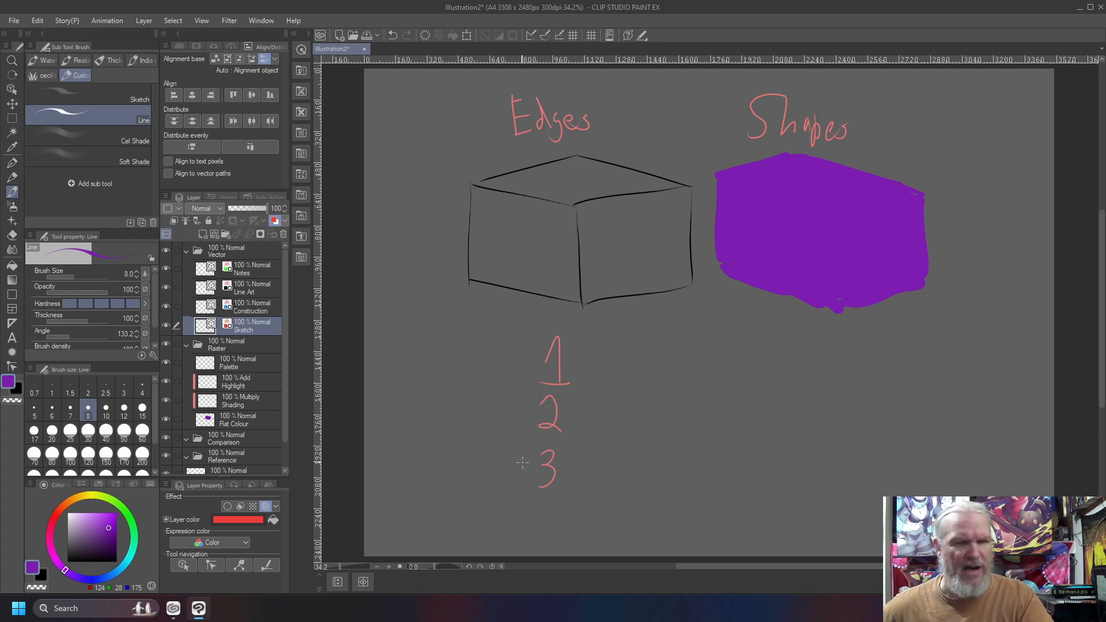
pyautogui.moveTo(598, 340)
pyautogui.mouseDown()
pyautogui.moveTo(612, 368)
pyautogui.moveTo(622, 334)
pyautogui.moveTo(634, 370)
pyautogui.moveTo(662, 365)
pyautogui.mouseUp()
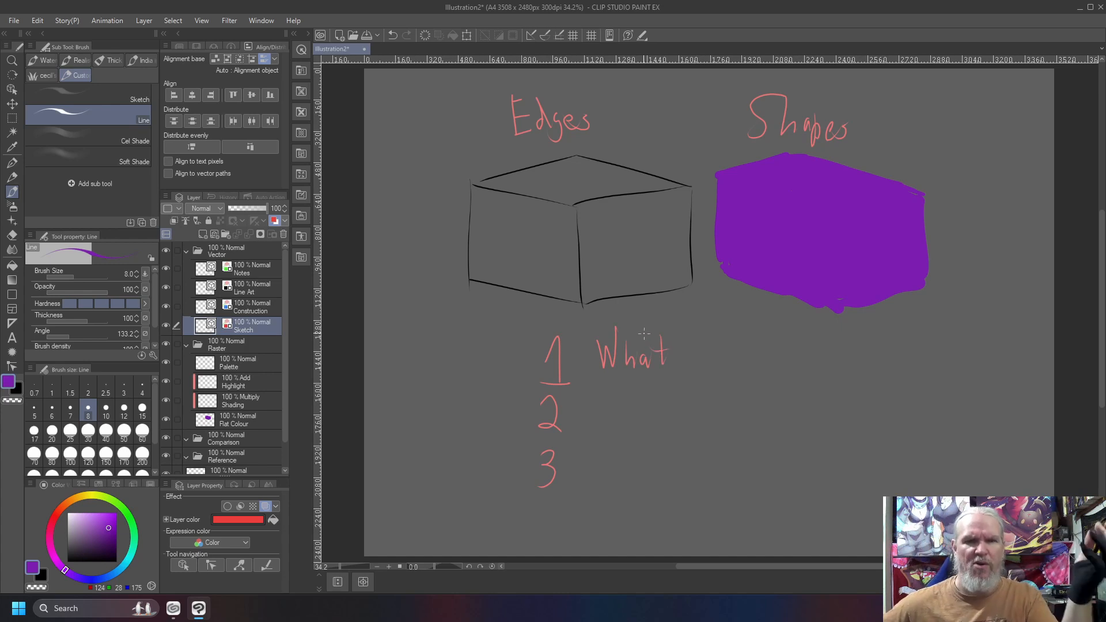
pyautogui.moveTo(595, 393)
pyautogui.mouseDown()
pyautogui.moveTo(599, 421)
pyautogui.moveTo(611, 404)
pyautogui.moveTo(631, 418)
pyautogui.moveTo(653, 407)
pyautogui.mouseUp()
pyautogui.moveTo(656, 410); pyautogui.dragTo(669, 413)
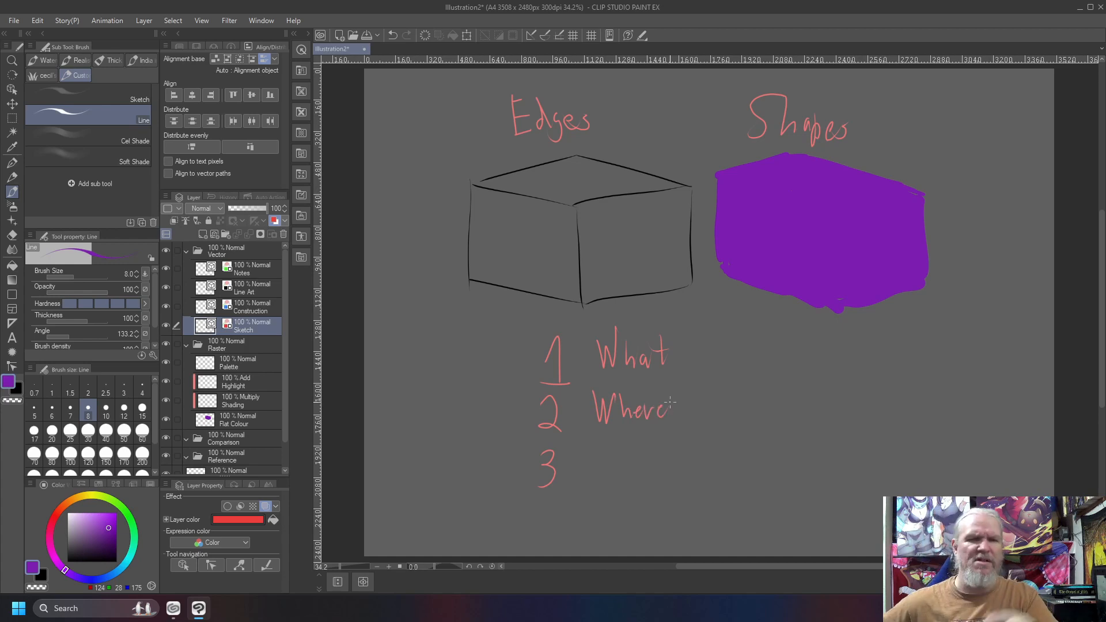
pyautogui.moveTo(589, 452)
pyautogui.mouseDown()
pyautogui.moveTo(602, 473)
pyautogui.moveTo(610, 447)
pyautogui.mouseUp()
pyautogui.moveTo(617, 449); pyautogui.dragTo(639, 474)
pyautogui.moveTo(645, 461); pyautogui.dragTo(626, 494)
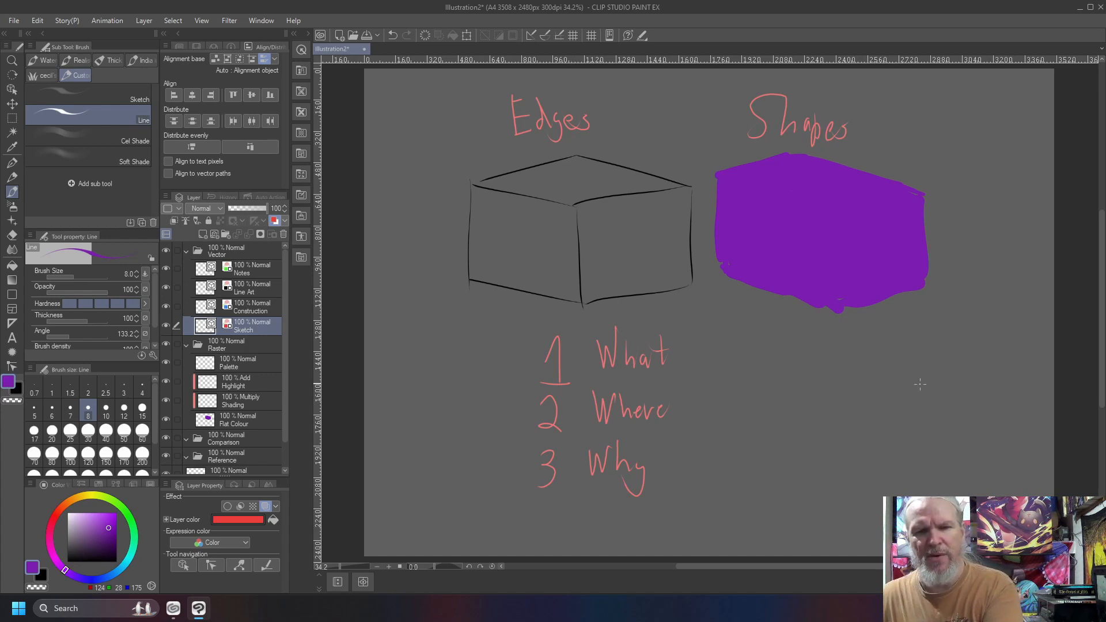
# Sketch a smaller red cube below the purple silhouette, with its outer outline and the inner edges separating three faces.
pyautogui.moveTo(972, 403)
pyautogui.mouseDown()
pyautogui.moveTo(860, 369)
pyautogui.moveTo(785, 398)
pyautogui.moveTo(783, 473)
pyautogui.moveTo(880, 505)
pyautogui.mouseUp()
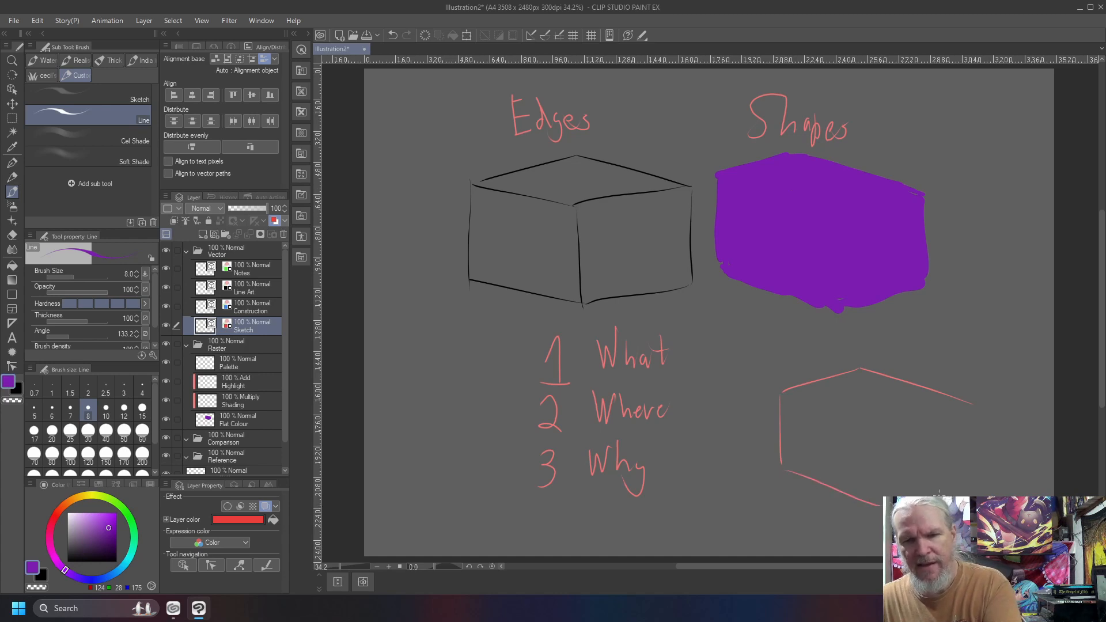
pyautogui.moveTo(969, 410); pyautogui.dragTo(968, 481)
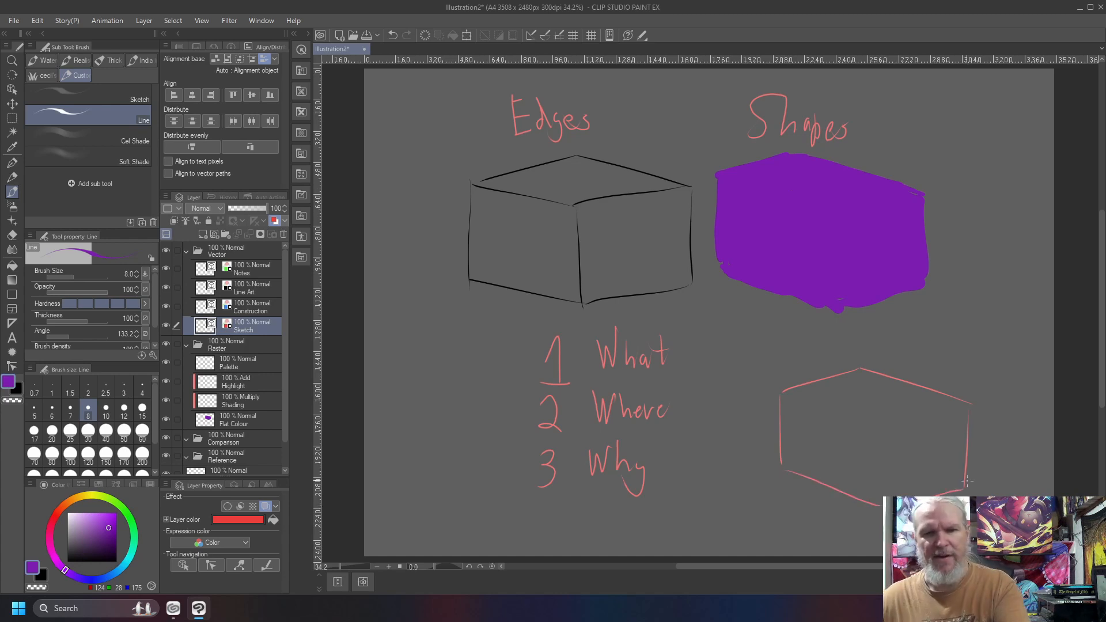
pyautogui.moveTo(887, 434); pyautogui.dragTo(887, 481)
pyautogui.moveTo(954, 410)
pyautogui.mouseDown()
pyautogui.moveTo(885, 416)
pyautogui.moveTo(804, 400)
pyautogui.moveTo(880, 426)
pyautogui.moveTo(954, 411)
pyautogui.mouseUp()
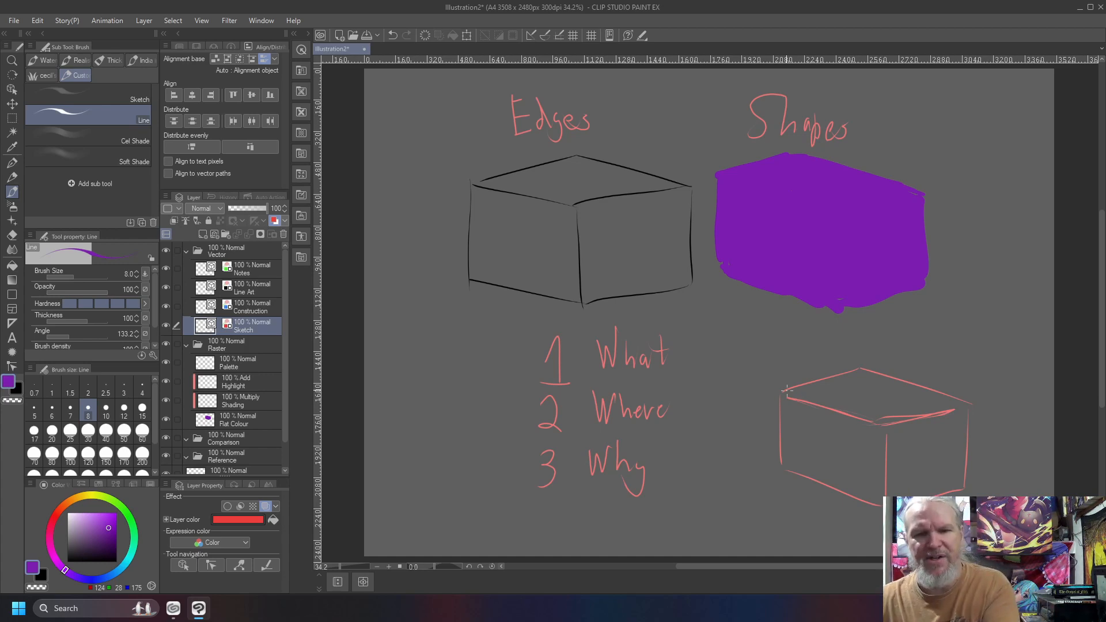
# Draw arrows along both directions on each visible face of the small red cube.
pyautogui.moveTo(887, 387)
pyautogui.mouseDown()
pyautogui.moveTo(843, 400)
pyautogui.moveTo(855, 403)
pyautogui.moveTo(840, 466)
pyautogui.mouseUp()
pyautogui.moveTo(925, 425); pyautogui.dragTo(925, 470)
pyautogui.moveTo(862, 384); pyautogui.dragTo(914, 409)
pyautogui.moveTo(921, 449); pyautogui.dragTo(934, 448)
pyautogui.moveTo(840, 429); pyautogui.dragTo(827, 431)
pyautogui.moveTo(873, 463); pyautogui.dragTo(782, 435)
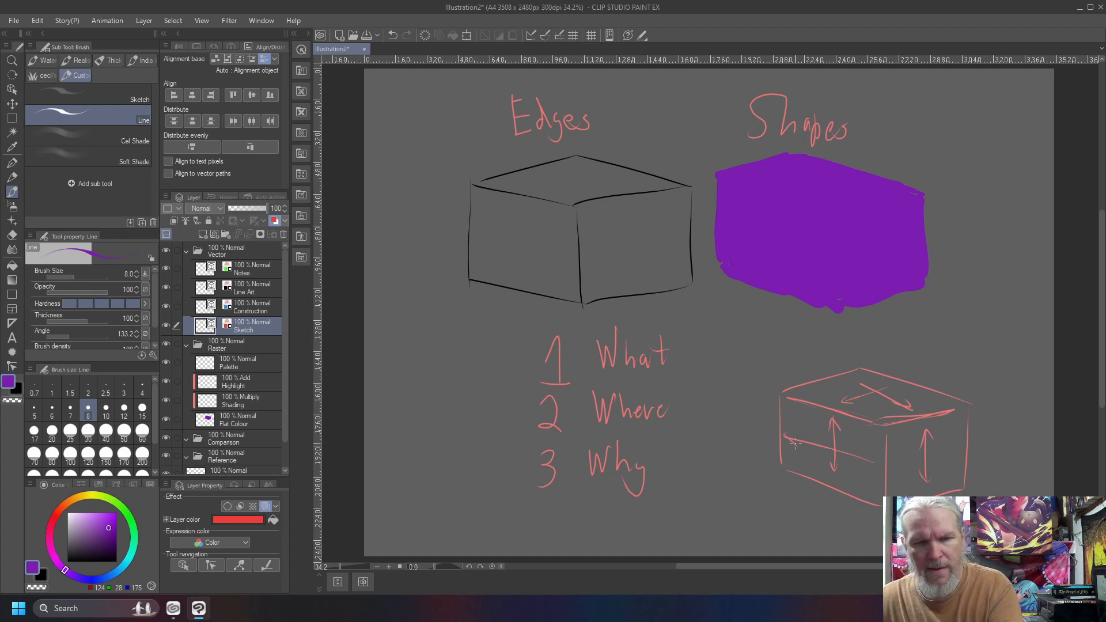
pyautogui.moveTo(872, 454); pyautogui.dragTo(868, 468)
pyautogui.moveTo(955, 453)
pyautogui.mouseDown()
pyautogui.moveTo(899, 466)
pyautogui.moveTo(948, 466)
pyautogui.mouseUp()
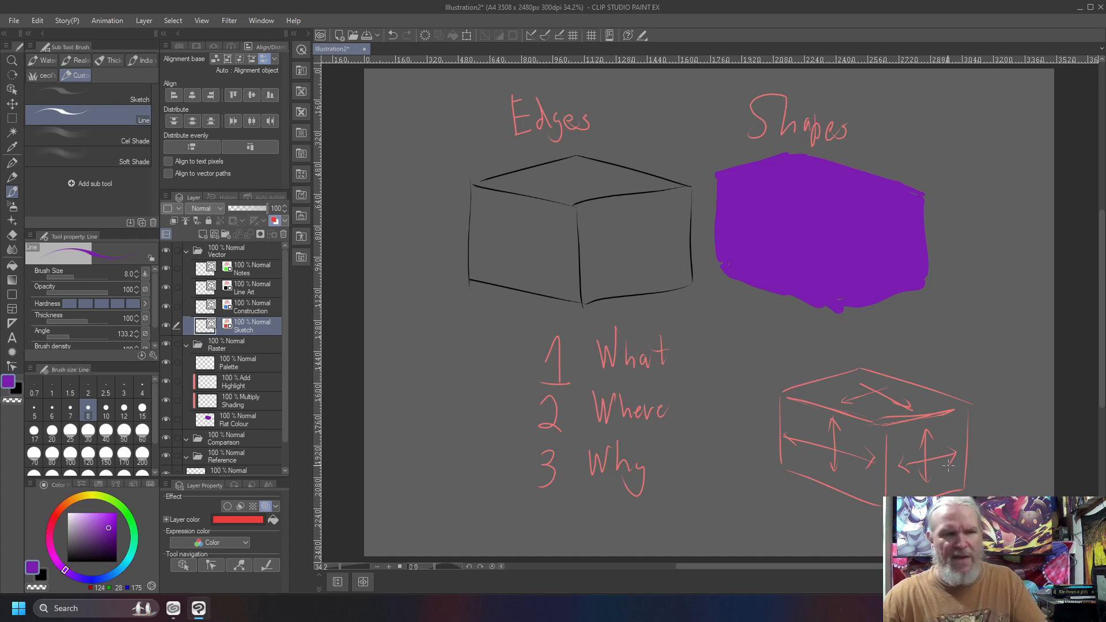
# On the Flat Colour layer, paint the top face of the purple silhouette in lighter purple (172, 75, 223) at brush size 170.
pyautogui.click(246, 418)
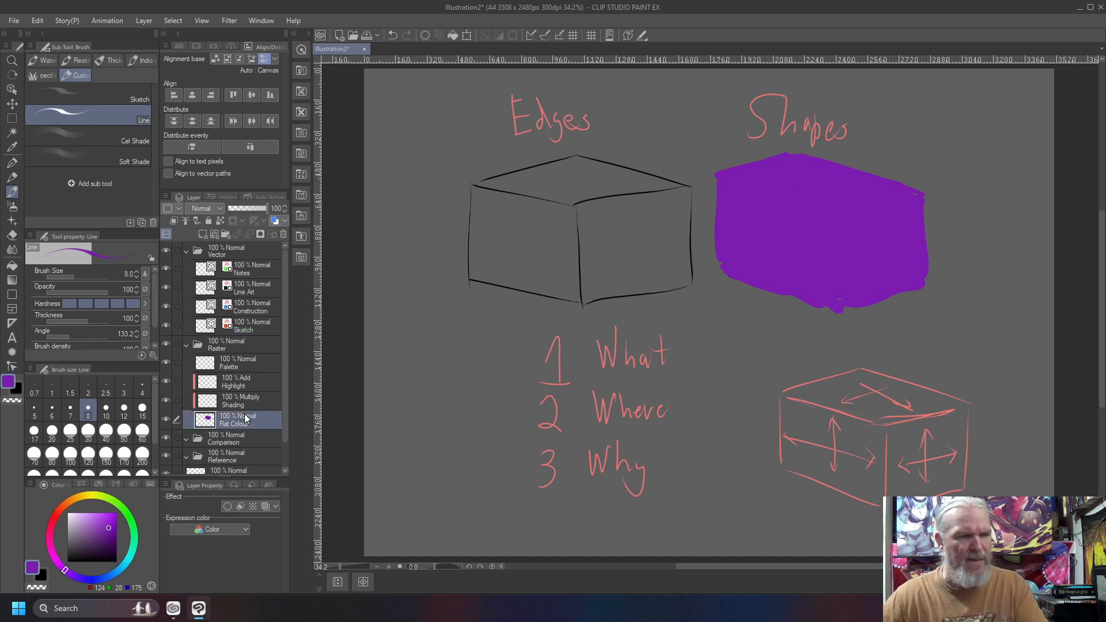
pyautogui.click(102, 516)
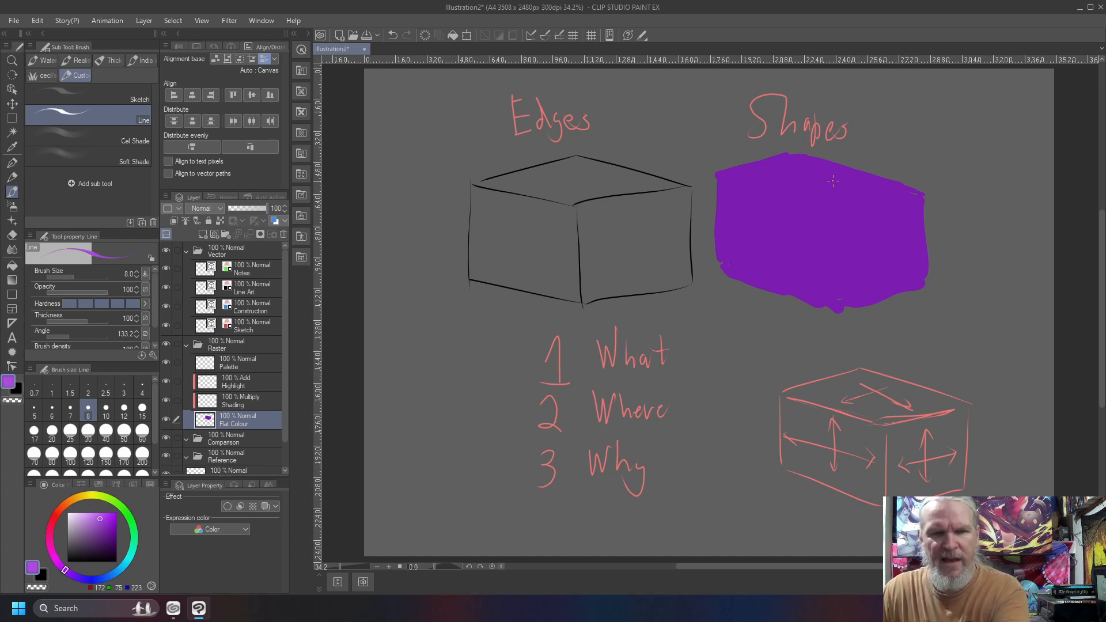
pyautogui.press(']')
pyautogui.press(']')
pyautogui.press(']')
pyautogui.press(']')
pyautogui.press(']')
pyautogui.press(']')
pyautogui.press(']')
pyautogui.press(']')
pyautogui.press(']')
pyautogui.press(']')
pyautogui.press(']')
pyautogui.press(']')
pyautogui.press(']')
pyautogui.press(']')
pyautogui.press(']')
pyautogui.press(']')
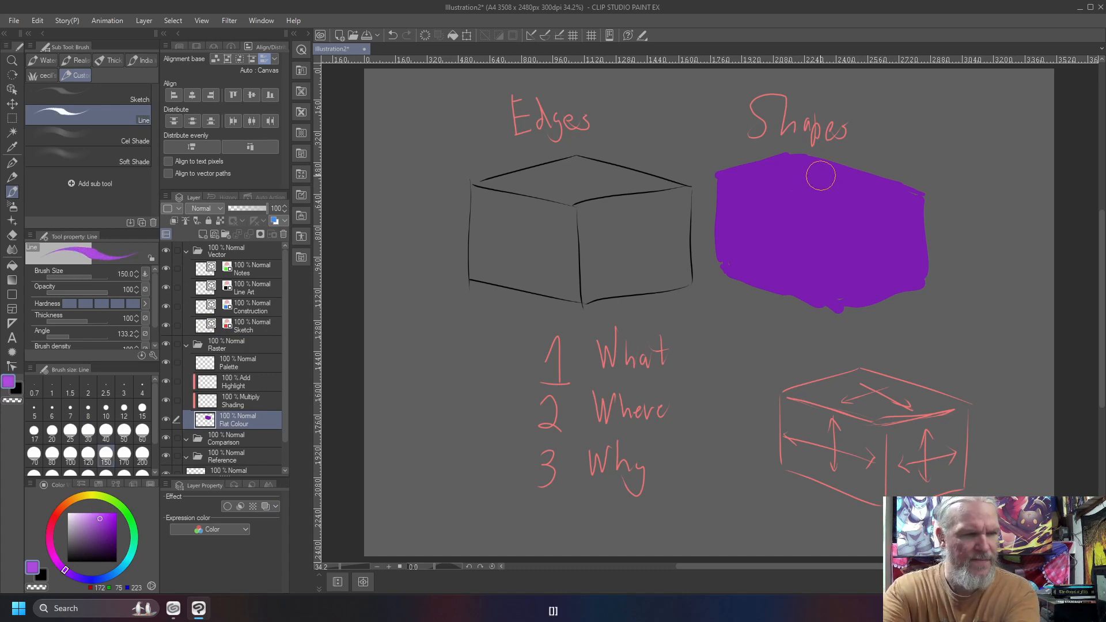
pyautogui.moveTo(810, 172)
pyautogui.mouseDown()
pyautogui.moveTo(867, 179)
pyautogui.moveTo(799, 157)
pyautogui.moveTo(886, 191)
pyautogui.moveTo(745, 176)
pyautogui.moveTo(777, 164)
pyautogui.moveTo(747, 176)
pyautogui.moveTo(817, 203)
pyautogui.moveTo(889, 195)
pyautogui.moveTo(790, 176)
pyautogui.moveTo(809, 169)
pyautogui.moveTo(740, 172)
pyautogui.moveTo(774, 162)
pyautogui.moveTo(745, 182)
pyautogui.mouseUp()
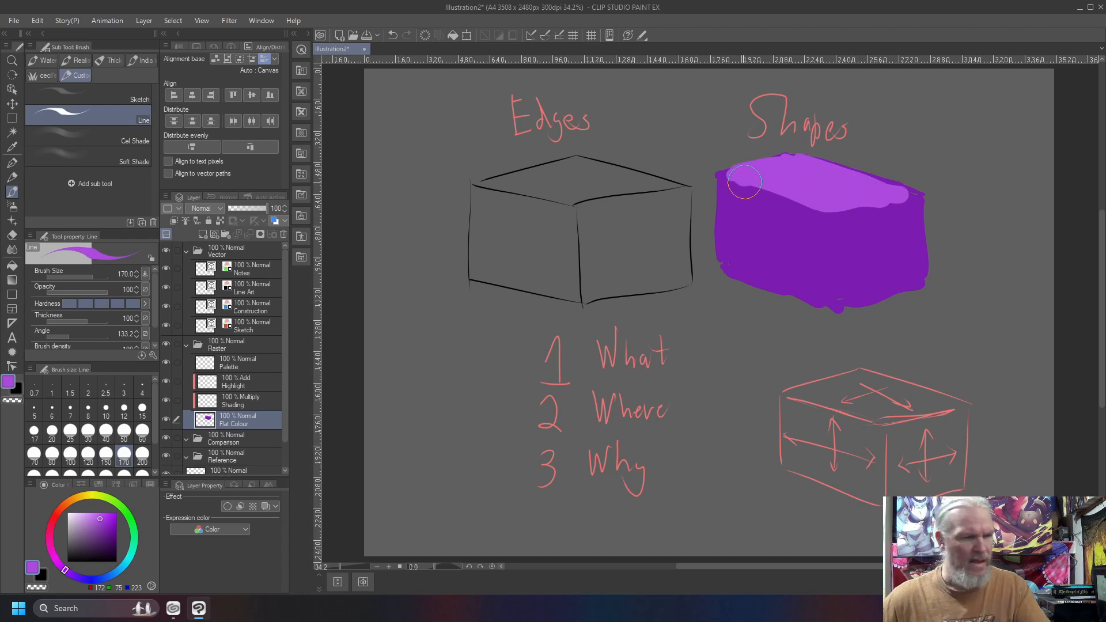
# Paint the left face of the purple silhouette in dark purple (91, 44, 116).
pyautogui.click(97, 539)
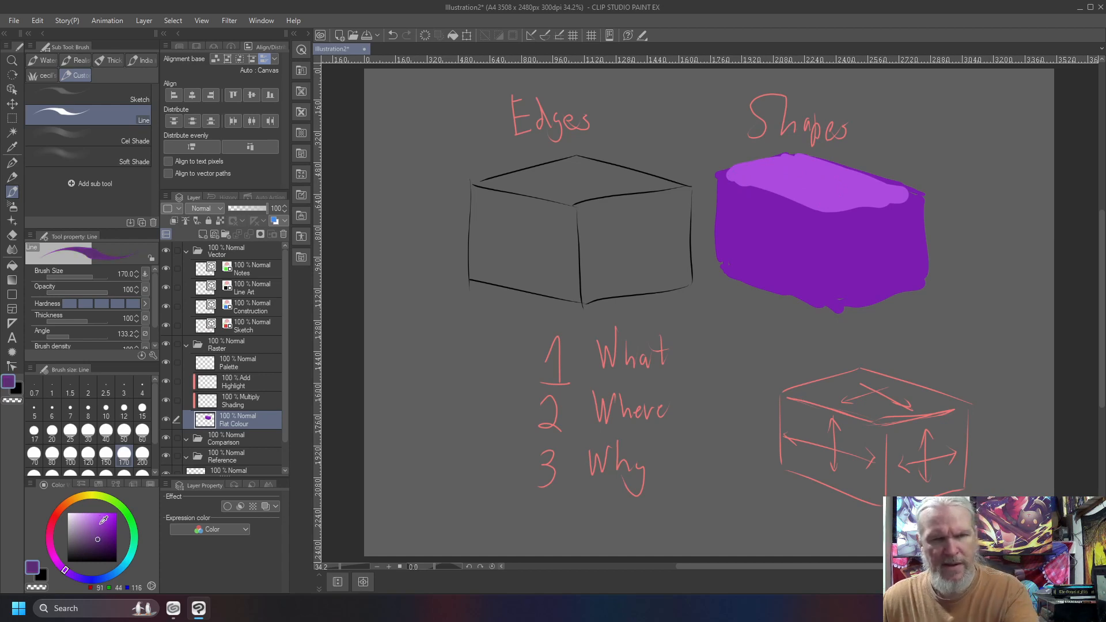
pyautogui.moveTo(813, 228); pyautogui.dragTo(815, 312)
pyautogui.moveTo(779, 279)
pyautogui.mouseDown()
pyautogui.moveTo(815, 298)
pyautogui.moveTo(724, 264)
pyautogui.moveTo(756, 273)
pyautogui.moveTo(738, 249)
pyautogui.moveTo(734, 200)
pyautogui.moveTo(726, 234)
pyautogui.moveTo(730, 193)
pyautogui.moveTo(811, 225)
pyautogui.moveTo(725, 188)
pyautogui.moveTo(800, 222)
pyautogui.moveTo(803, 251)
pyautogui.moveTo(754, 226)
pyautogui.moveTo(751, 246)
pyautogui.moveTo(718, 199)
pyautogui.moveTo(732, 252)
pyautogui.moveTo(724, 264)
pyautogui.moveTo(719, 175)
pyautogui.moveTo(811, 220)
pyautogui.mouseUp()
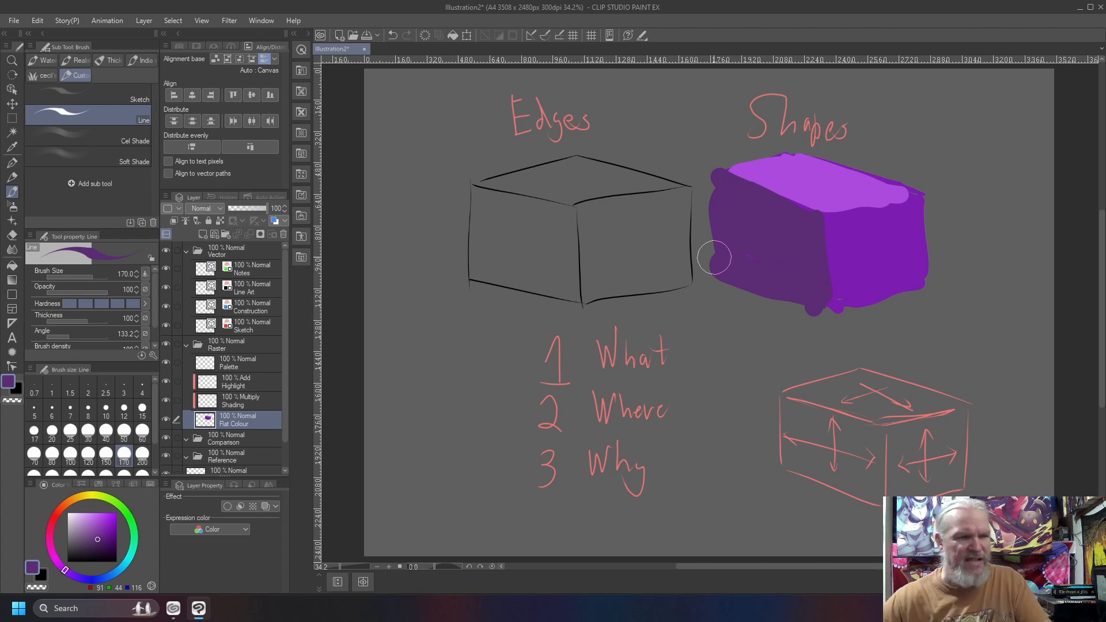
# Sample the light purple of the top face and extend that face out to the silhouette's upper edges and right corner.
pyautogui.rightClick(827, 179)
pyautogui.moveTo(911, 193)
pyautogui.mouseDown()
pyautogui.moveTo(872, 180)
pyautogui.moveTo(891, 193)
pyautogui.mouseUp()
pyautogui.moveTo(784, 154); pyautogui.dragTo(734, 171)
pyautogui.moveTo(823, 209); pyautogui.dragTo(902, 198)
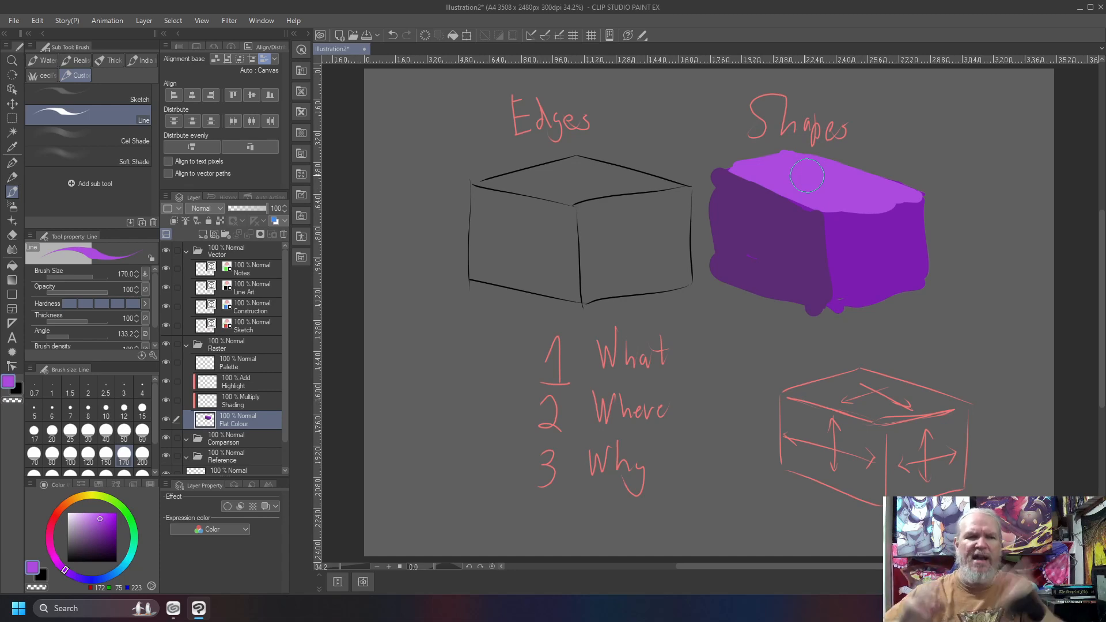
# Hide the Flat Colour, Line Art and Sketch layers to leave the canvas blank.
pyautogui.click(166, 420)
pyautogui.click(163, 329)
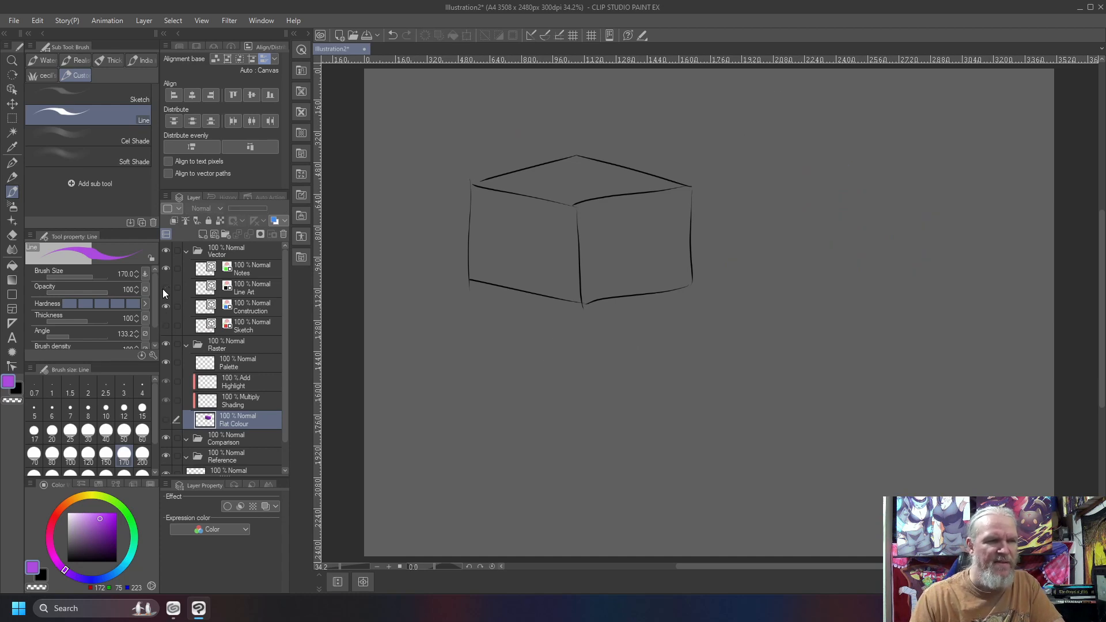
pyautogui.click(163, 326)
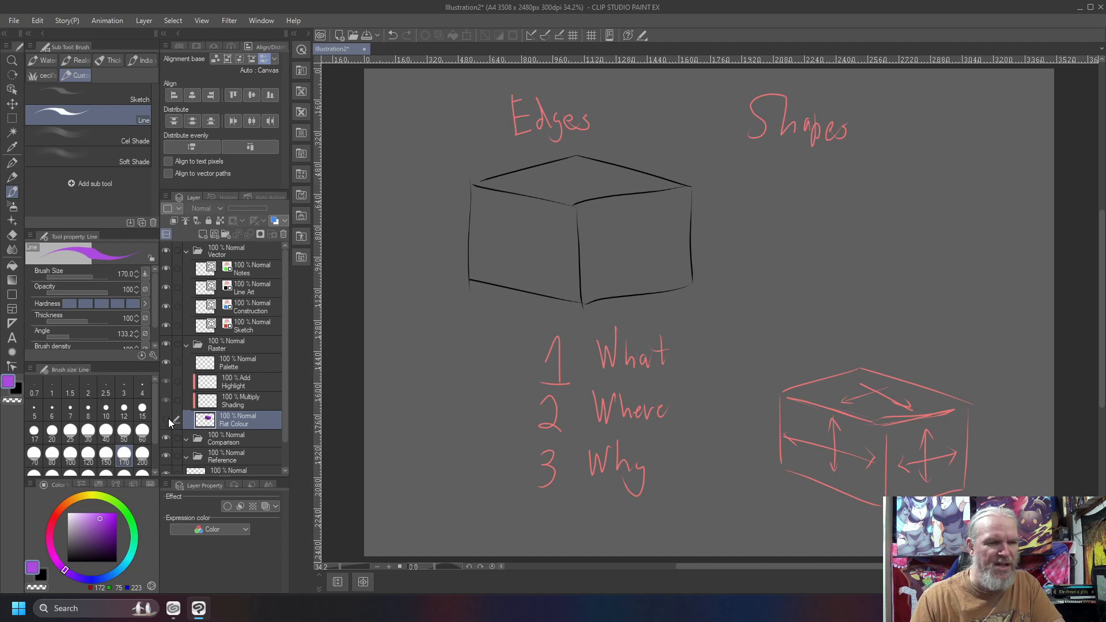
pyautogui.click(166, 424)
pyautogui.click(165, 424)
pyautogui.click(166, 288)
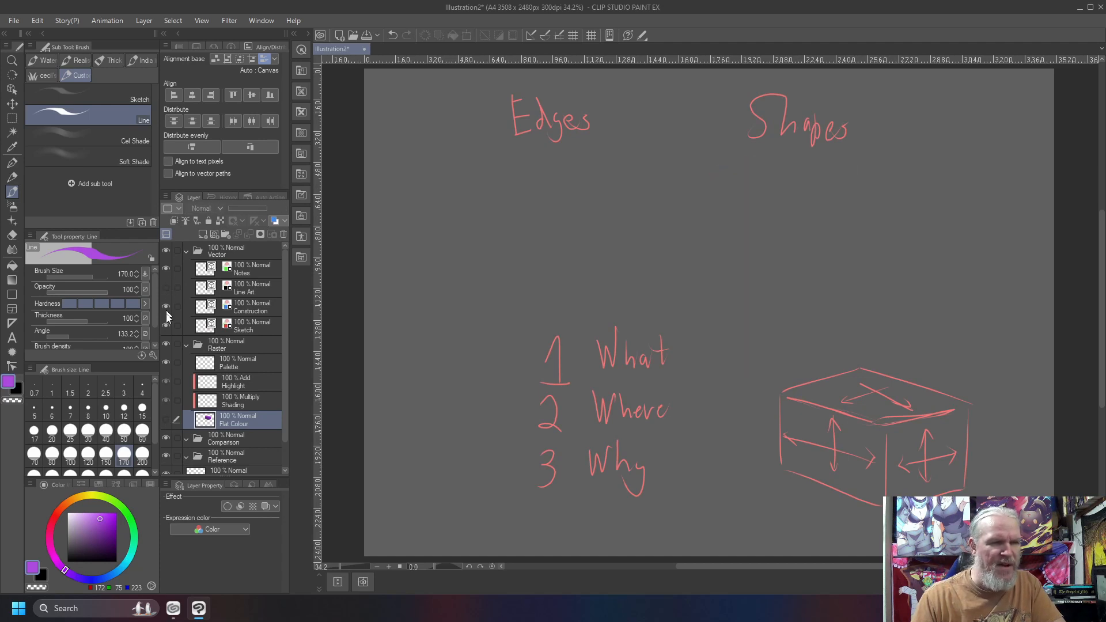
pyautogui.click(166, 327)
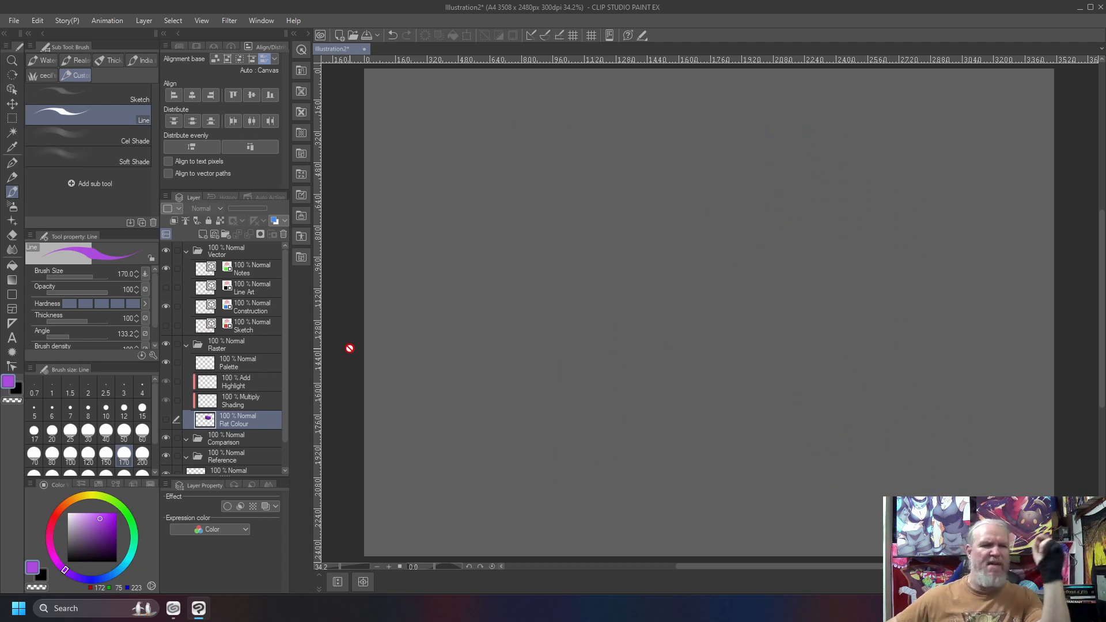
# Paint the upper half of the Construction layer solid blue at brush size 700 and clear the layer again.
pyautogui.click(268, 315)
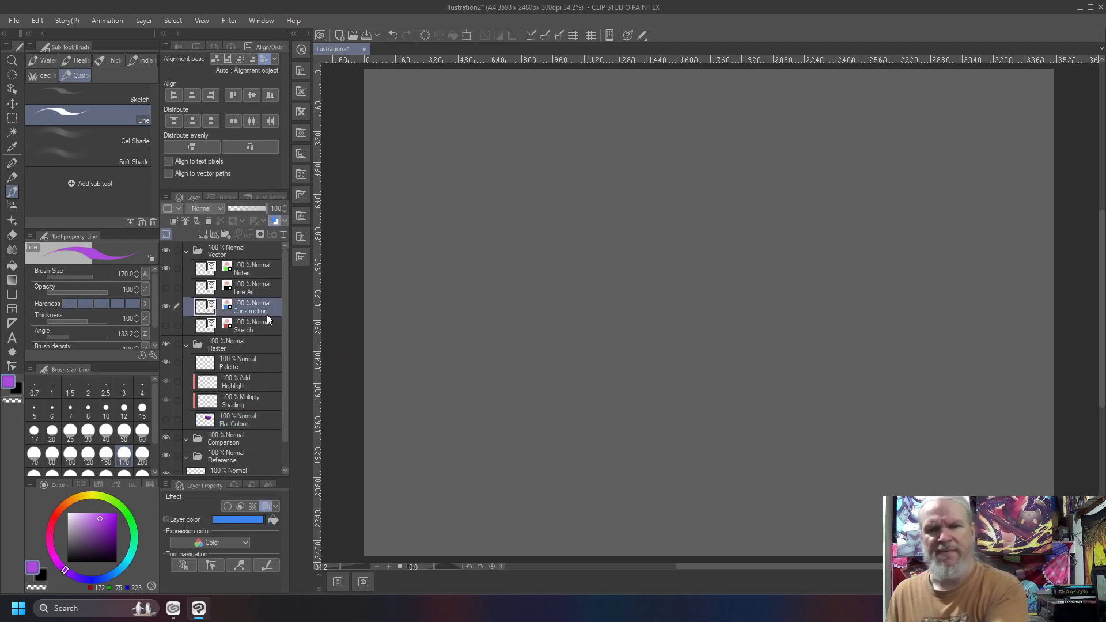
pyautogui.moveTo(1047, 303); pyautogui.dragTo(406, 297)
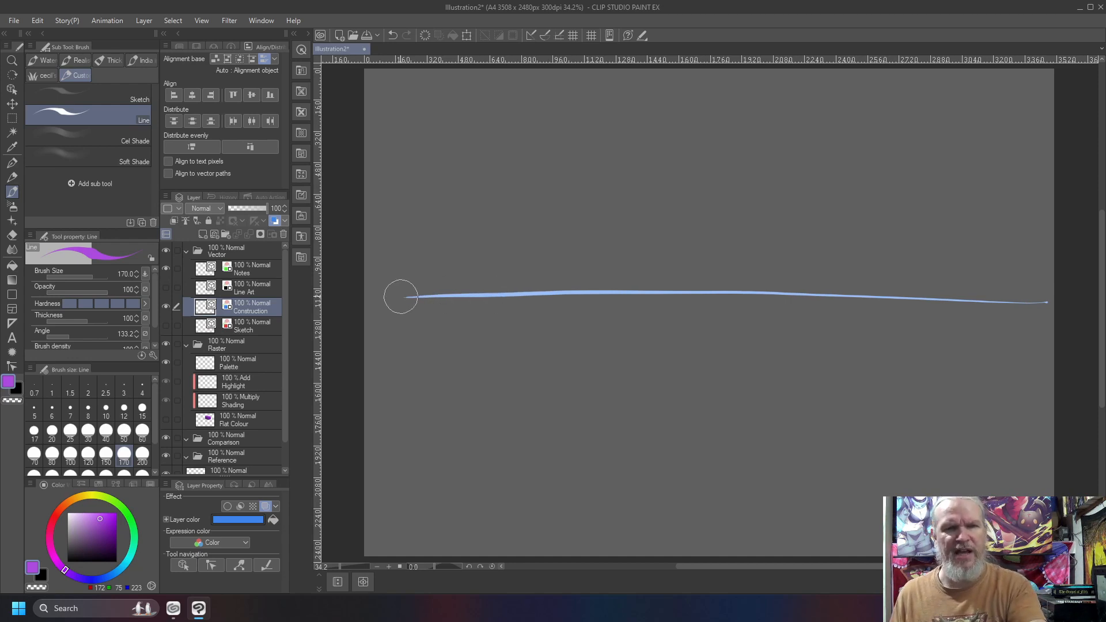
pyautogui.press(']')
pyautogui.press(']')
pyautogui.press(']')
pyautogui.press(']')
pyautogui.press(']')
pyautogui.press(']')
pyautogui.press(']')
pyautogui.moveTo(405, 133)
pyautogui.mouseDown()
pyautogui.moveTo(382, 102)
pyautogui.moveTo(487, 155)
pyautogui.moveTo(638, 118)
pyautogui.moveTo(938, 99)
pyautogui.moveTo(1026, 123)
pyautogui.moveTo(926, 247)
pyautogui.moveTo(364, 262)
pyautogui.moveTo(484, 198)
pyautogui.mouseUp()
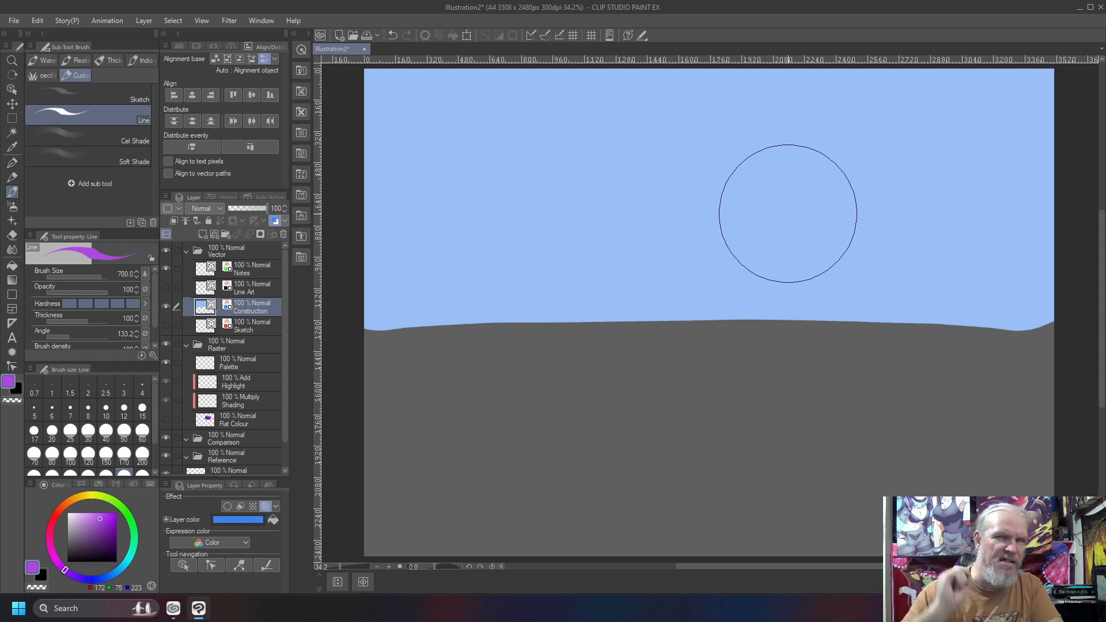
pyautogui.press('Delete')
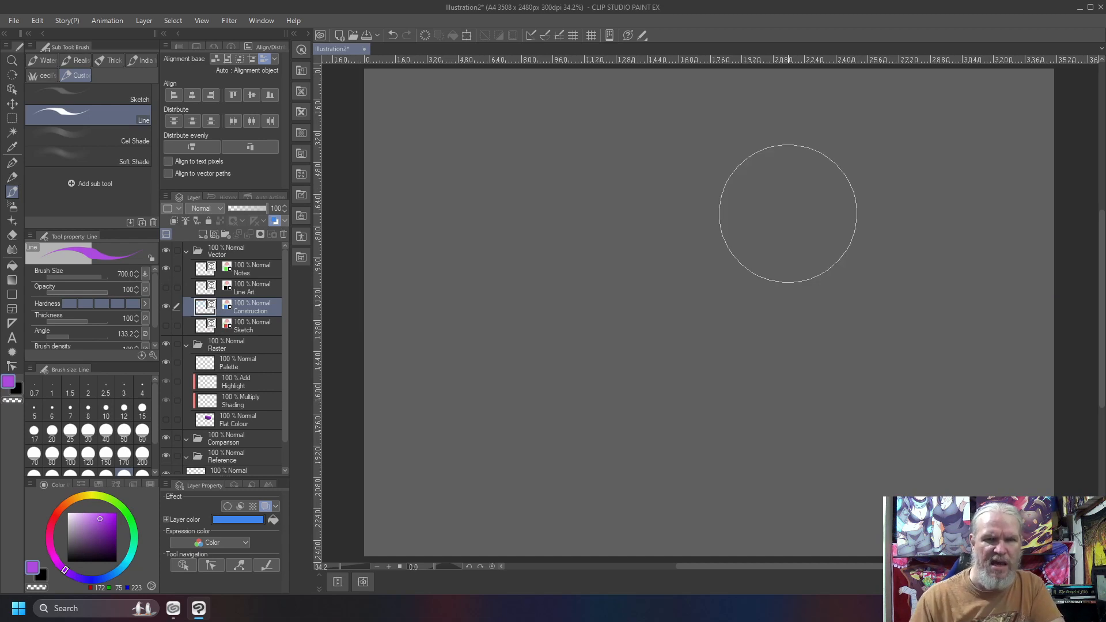
# Show the Line Art, Sketch and Flat Colour layers again.
pyautogui.click(166, 288)
pyautogui.click(166, 326)
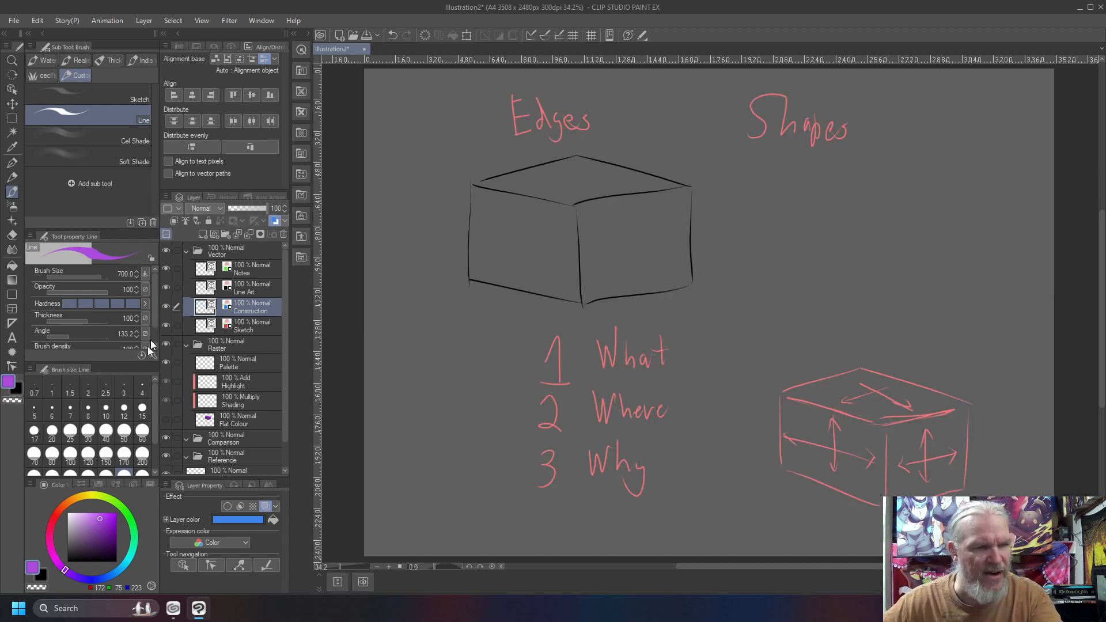
pyautogui.click(166, 420)
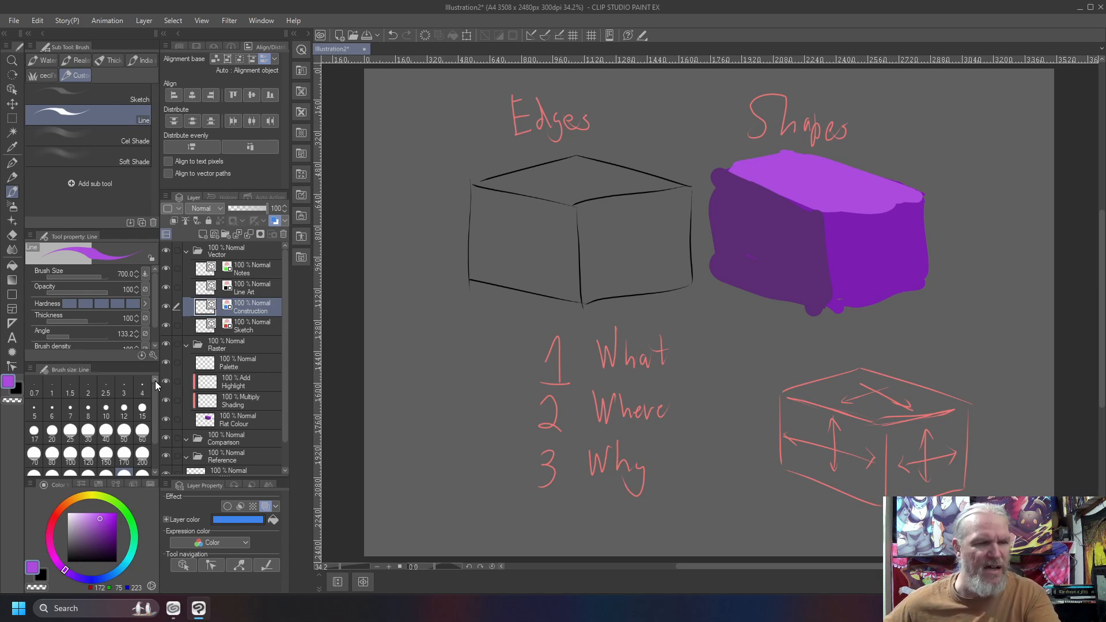
# On the Construction layer at brush size 8, write "Sequence", "Selection" and "Iteration" to the left of numbers 1, 2 and 3.
pyautogui.press('[')
pyautogui.press('[')
pyautogui.press('[')
pyautogui.press('[')
pyautogui.press('[')
pyautogui.press('[')
pyautogui.press('[')
pyautogui.press('[')
pyautogui.press('[')
pyautogui.press('[')
pyautogui.press('[')
pyautogui.press('[')
pyautogui.press('[')
pyautogui.press('[')
pyautogui.press('[')
pyautogui.press('[')
pyautogui.press('[')
pyautogui.press('[')
pyautogui.press('[')
pyautogui.press('[')
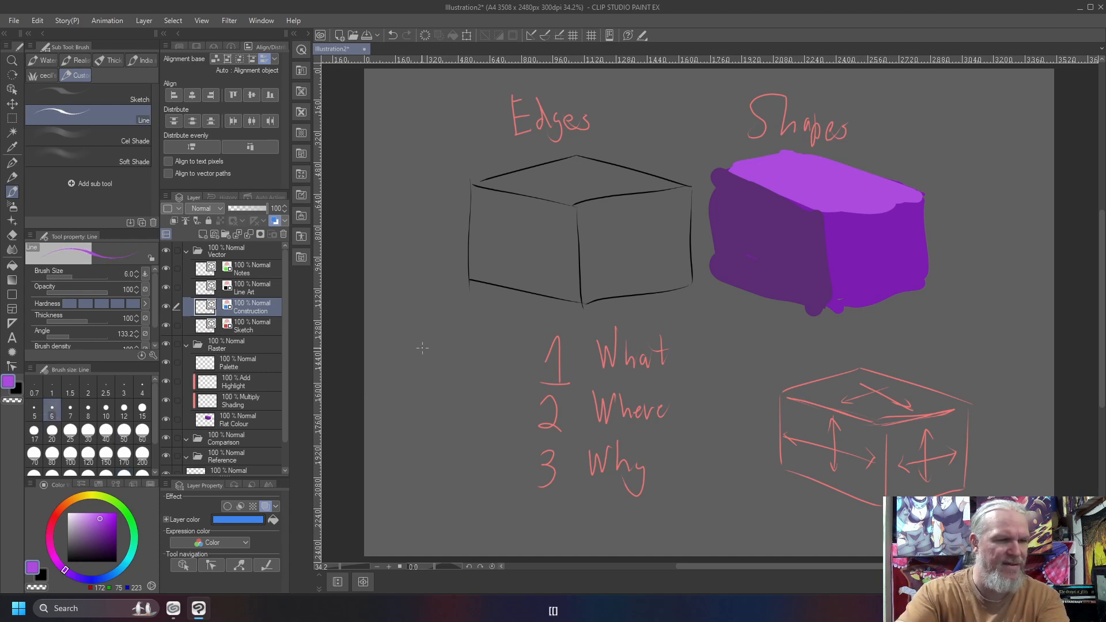
pyautogui.press(']')
pyautogui.press(']')
pyautogui.moveTo(398, 342)
pyautogui.mouseDown()
pyautogui.moveTo(388, 368)
pyautogui.moveTo(430, 354)
pyautogui.moveTo(472, 365)
pyautogui.mouseUp()
pyautogui.moveTo(407, 356)
pyautogui.mouseDown()
pyautogui.moveTo(403, 408)
pyautogui.moveTo(416, 420)
pyautogui.moveTo(445, 402)
pyautogui.moveTo(463, 418)
pyautogui.moveTo(462, 397)
pyautogui.moveTo(505, 415)
pyautogui.mouseUp()
pyautogui.moveTo(399, 447)
pyautogui.mouseDown()
pyautogui.moveTo(396, 475)
pyautogui.moveTo(421, 466)
pyautogui.moveTo(417, 452)
pyautogui.moveTo(428, 473)
pyautogui.moveTo(450, 459)
pyautogui.moveTo(461, 471)
pyautogui.moveTo(469, 448)
pyautogui.moveTo(505, 461)
pyautogui.mouseUp()
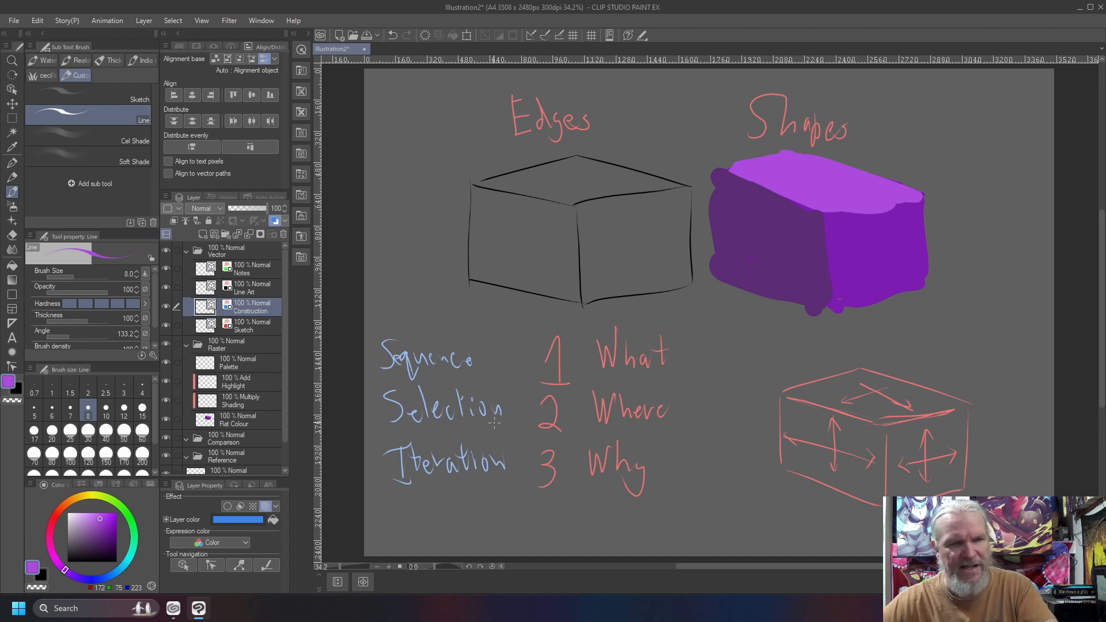
# Draw a blue frame around each of the two word columns and write "When" beside "Where".
pyautogui.moveTo(510, 333)
pyautogui.mouseDown()
pyautogui.moveTo(518, 436)
pyautogui.moveTo(475, 506)
pyautogui.moveTo(389, 486)
pyautogui.moveTo(364, 357)
pyautogui.moveTo(425, 330)
pyautogui.moveTo(509, 329)
pyautogui.moveTo(516, 397)
pyautogui.mouseUp()
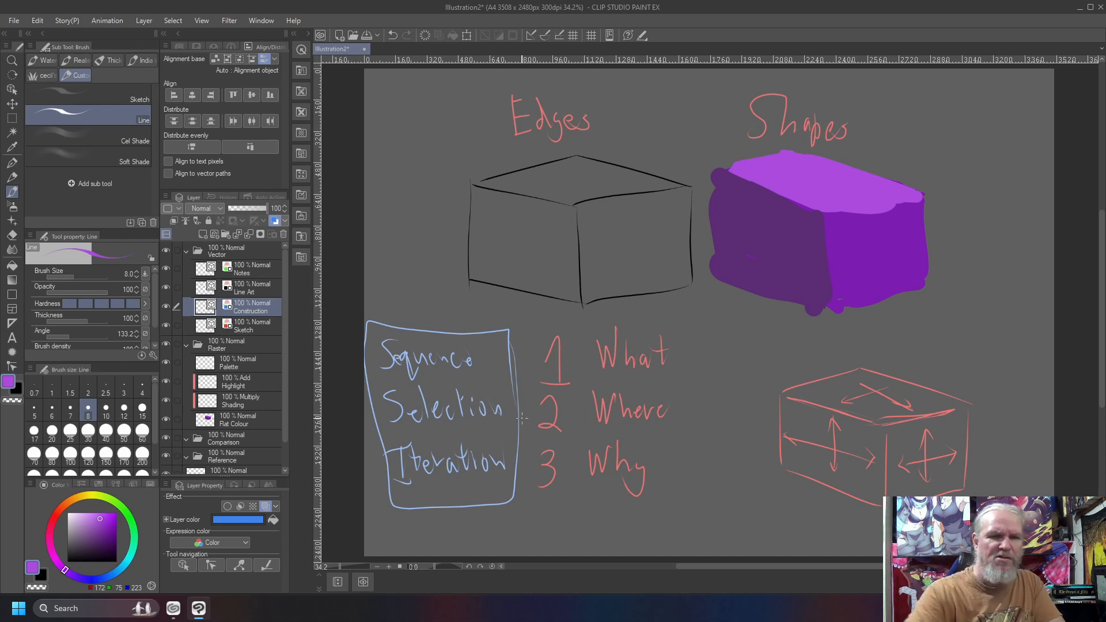
pyautogui.moveTo(672, 312)
pyautogui.mouseDown()
pyautogui.moveTo(581, 312)
pyautogui.moveTo(574, 434)
pyautogui.moveTo(596, 509)
pyautogui.moveTo(689, 516)
pyautogui.moveTo(695, 318)
pyautogui.moveTo(592, 317)
pyautogui.mouseUp()
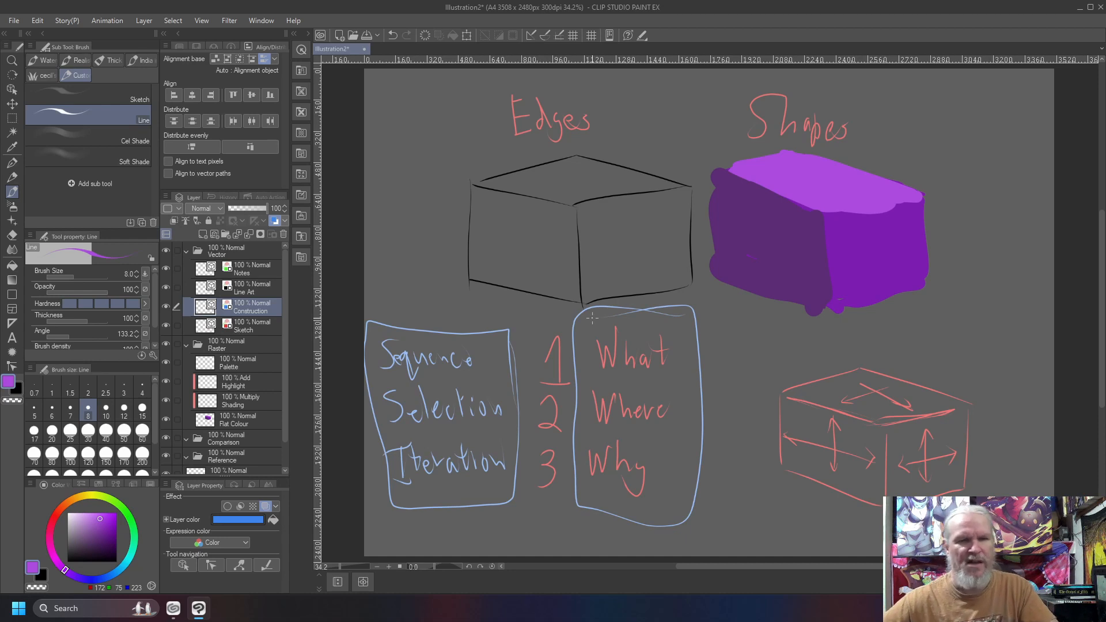
pyautogui.moveTo(682, 407); pyautogui.dragTo(742, 403)
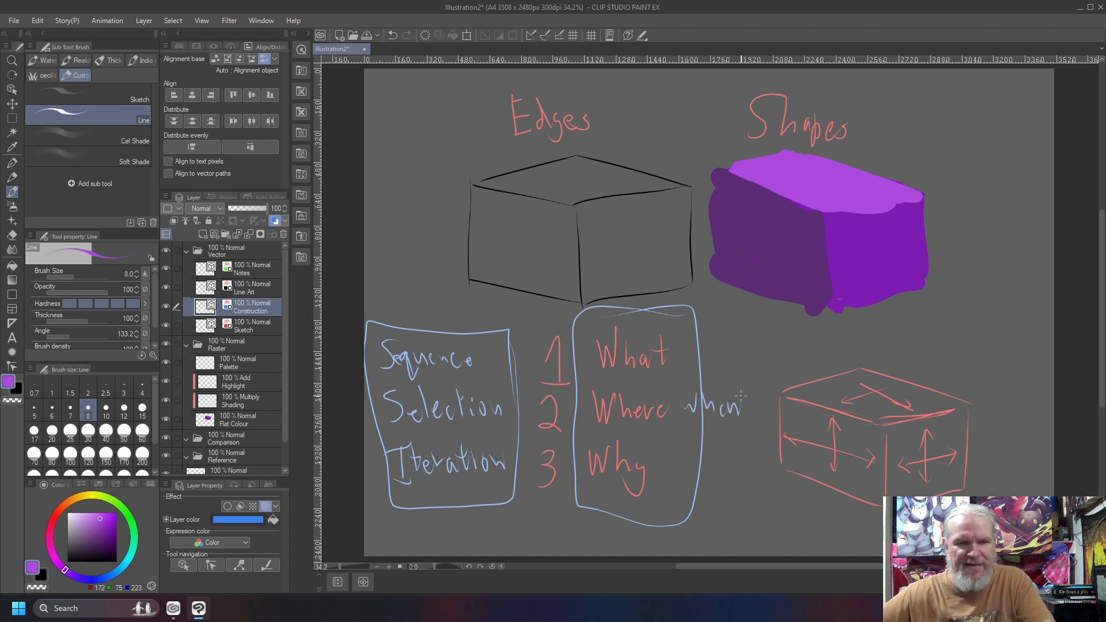
pyautogui.moveTo(680, 387); pyautogui.dragTo(682, 414)
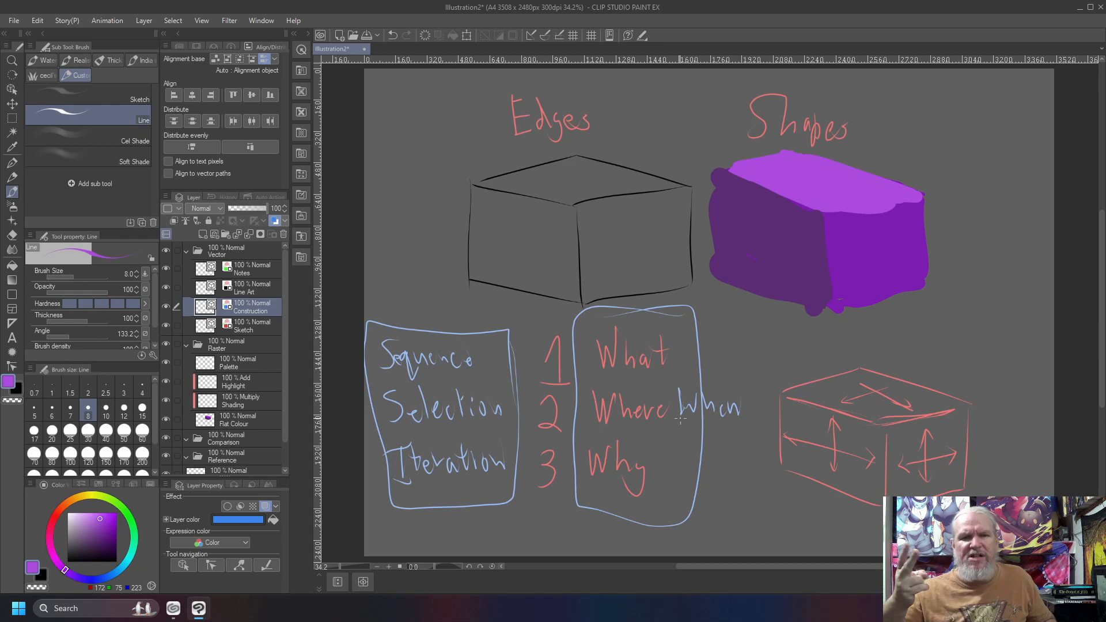
# Mark up the notes with an arrow from 2 to "Sequence", lines beneath "Selection" and "Iteration", and an oval around each word column.
pyautogui.moveTo(535, 399); pyautogui.dragTo(482, 365)
pyautogui.moveTo(482, 367); pyautogui.dragTo(486, 381)
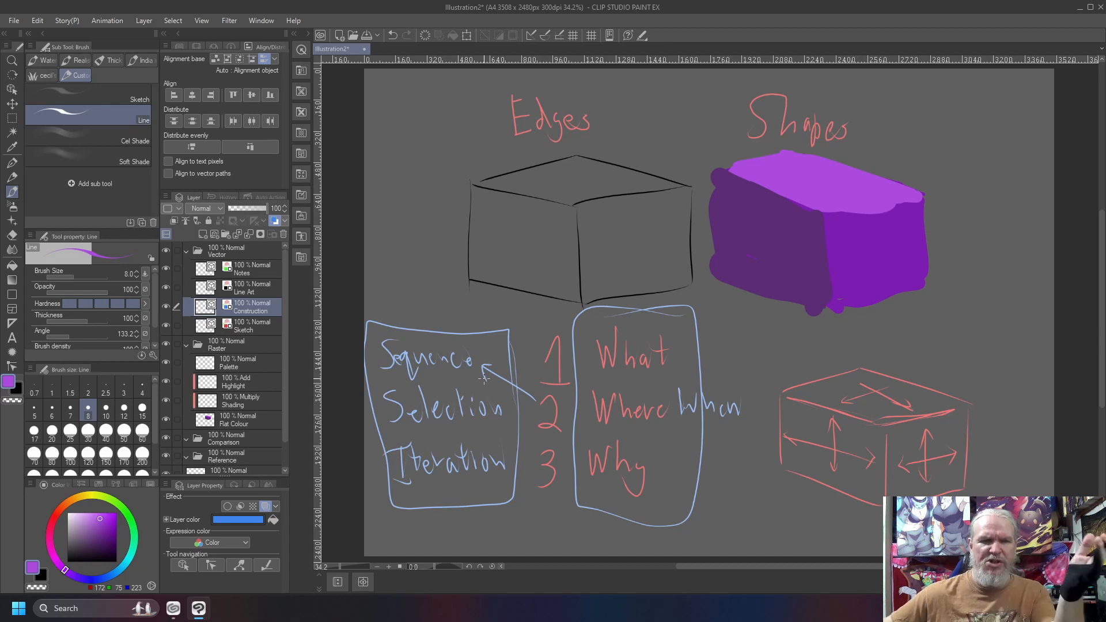
pyautogui.moveTo(476, 427); pyautogui.dragTo(365, 443)
pyautogui.moveTo(490, 493); pyautogui.dragTo(391, 506)
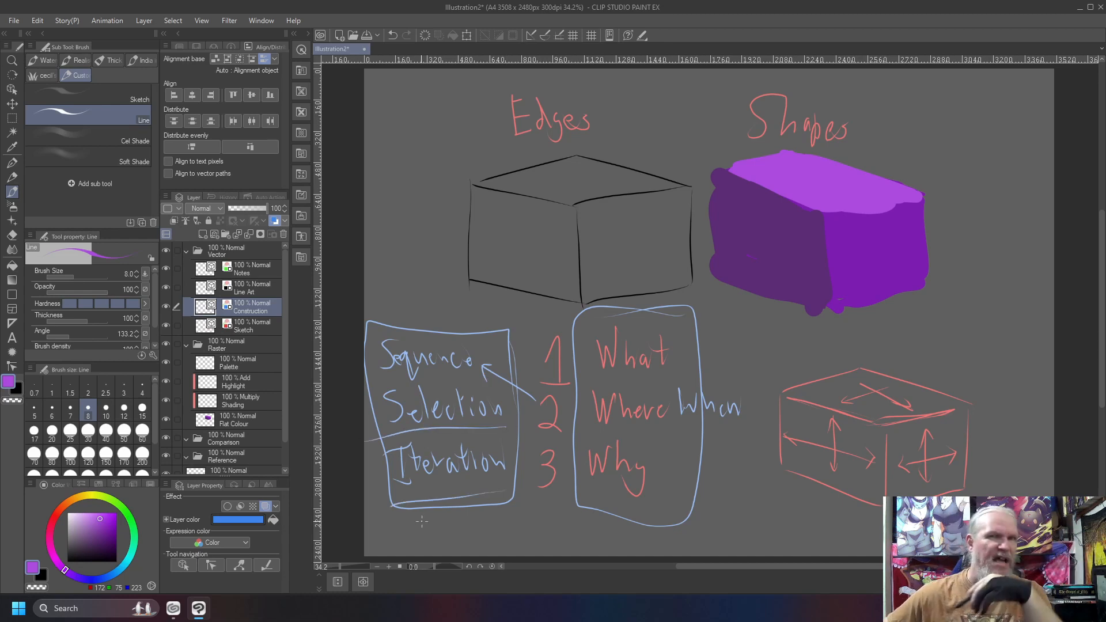
pyautogui.moveTo(468, 323)
pyautogui.mouseDown()
pyautogui.moveTo(388, 314)
pyautogui.moveTo(404, 536)
pyautogui.moveTo(521, 426)
pyautogui.moveTo(438, 318)
pyautogui.mouseUp()
pyautogui.moveTo(576, 317)
pyautogui.mouseDown()
pyautogui.moveTo(567, 464)
pyautogui.moveTo(640, 543)
pyautogui.moveTo(679, 407)
pyautogui.moveTo(606, 301)
pyautogui.moveTo(575, 359)
pyautogui.mouseUp()
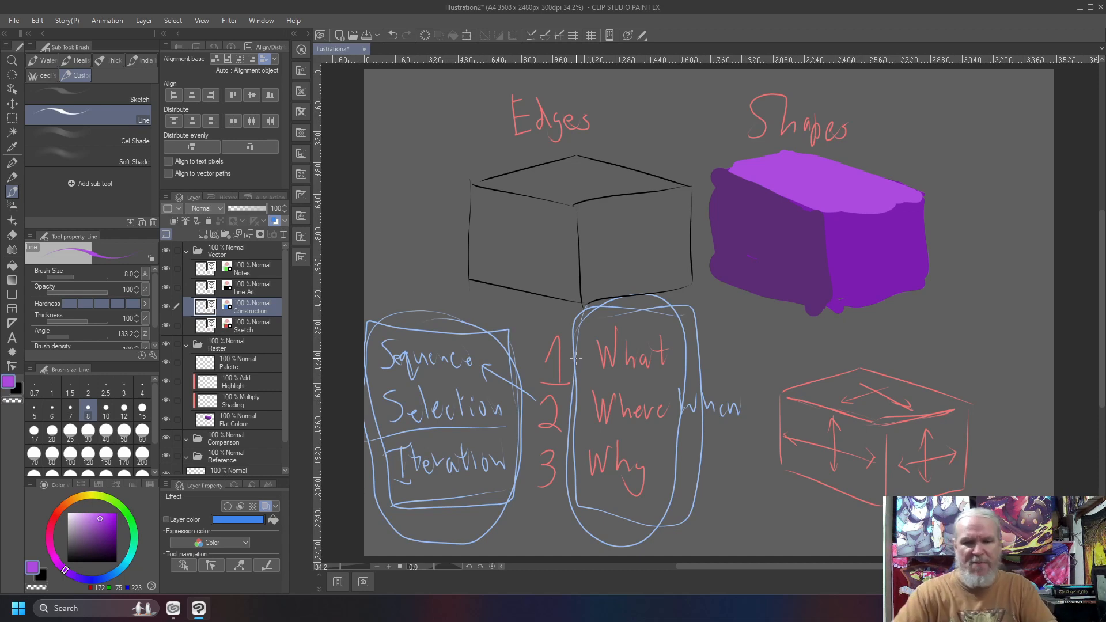
# Clear the blue markup from the Construction layer and underline "What", "Where" and "Why" twice each in blue.
pyautogui.press('Delete')
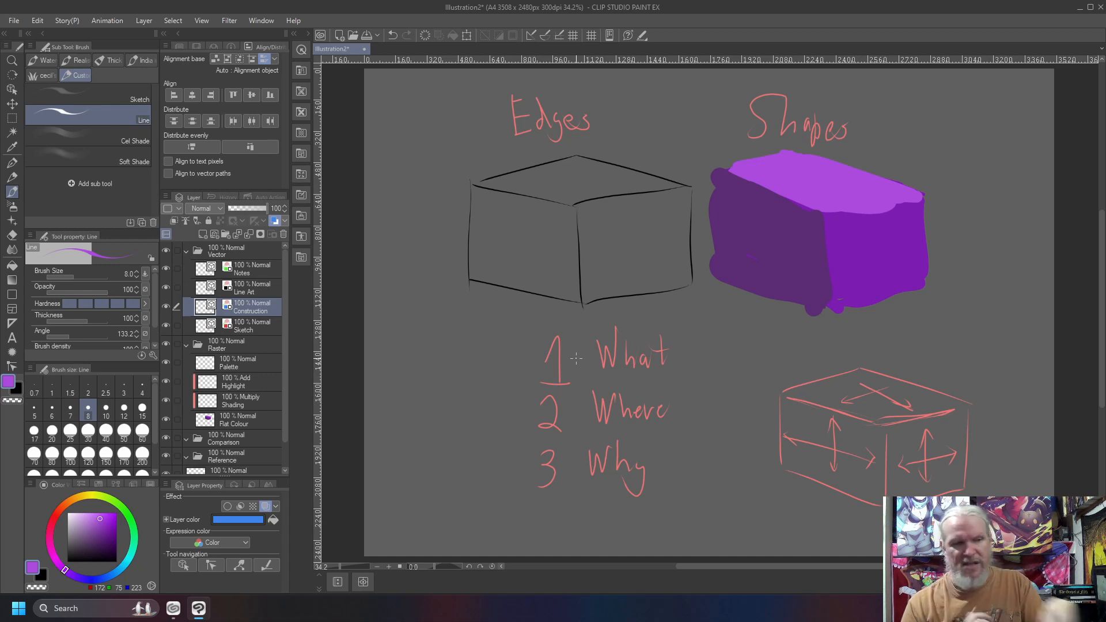
pyautogui.moveTo(671, 384); pyautogui.dragTo(583, 378)
pyautogui.moveTo(670, 433); pyautogui.dragTo(572, 433)
pyautogui.moveTo(670, 491); pyautogui.dragTo(572, 493)
pyautogui.moveTo(678, 377); pyautogui.dragTo(583, 376)
pyautogui.moveTo(676, 427); pyautogui.dragTo(574, 434)
pyautogui.moveTo(675, 482); pyautogui.dragTo(571, 494)
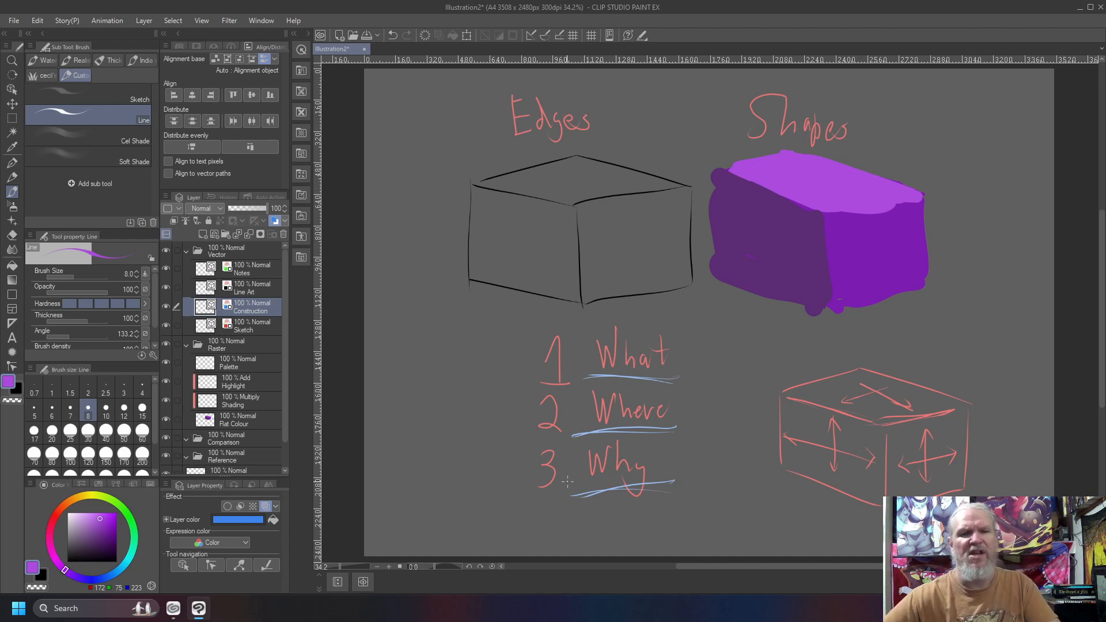
# Draw a bracket to the left of the numbered list, write "Reference" beside it and add another line beneath "What".
pyautogui.moveTo(553, 319)
pyautogui.mouseDown()
pyautogui.moveTo(518, 335)
pyautogui.moveTo(517, 495)
pyautogui.moveTo(556, 516)
pyautogui.mouseUp()
pyautogui.moveTo(383, 391)
pyautogui.mouseDown()
pyautogui.moveTo(403, 426)
pyautogui.moveTo(395, 398)
pyautogui.moveTo(420, 420)
pyautogui.moveTo(418, 385)
pyautogui.moveTo(430, 396)
pyautogui.moveTo(417, 372)
pyautogui.moveTo(433, 405)
pyautogui.moveTo(416, 391)
pyautogui.moveTo(439, 394)
pyautogui.moveTo(457, 367)
pyautogui.moveTo(460, 390)
pyautogui.moveTo(494, 353)
pyautogui.mouseUp()
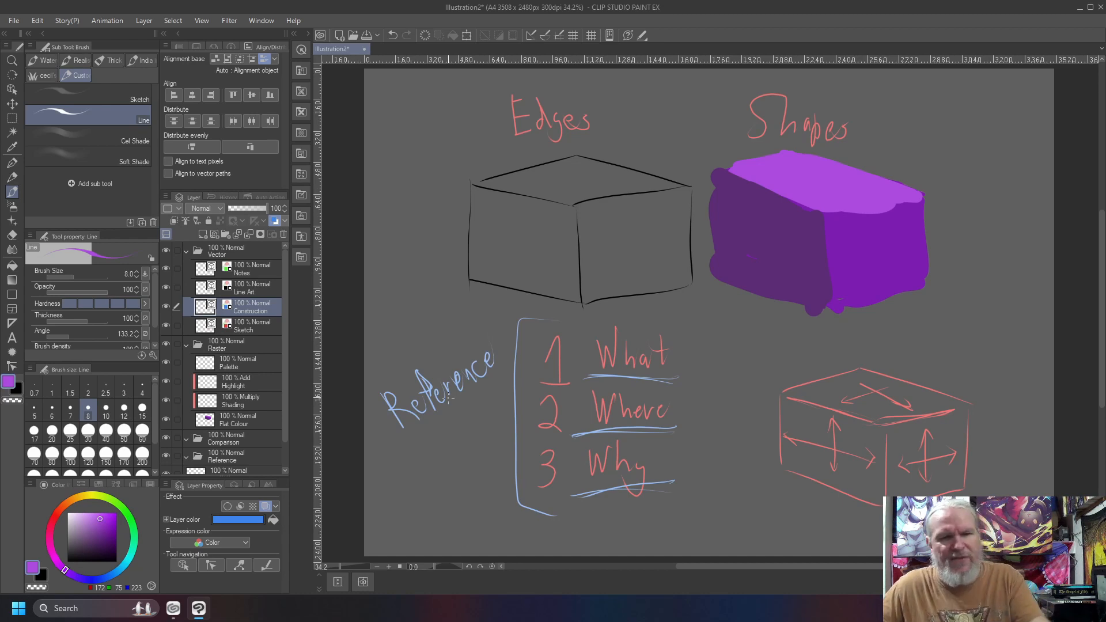
pyautogui.moveTo(689, 379); pyautogui.dragTo(586, 373)
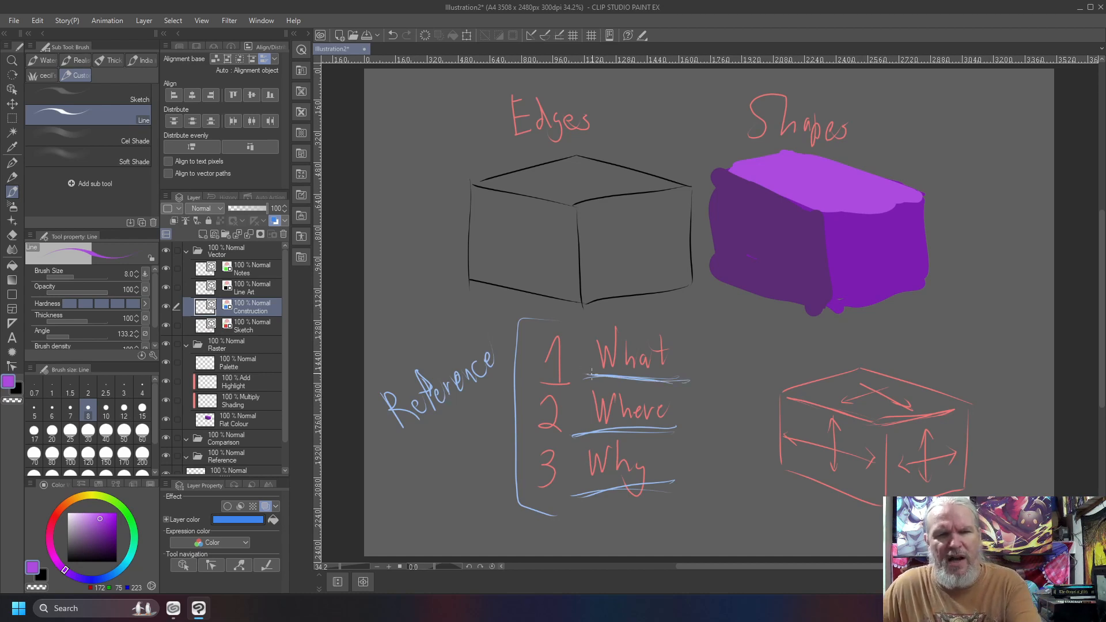
# Draw two blue arrows between the headings, one pointing down to the line cube and one to the shaded cube.
pyautogui.moveTo(676, 105); pyautogui.dragTo(638, 153)
pyautogui.moveTo(637, 130); pyautogui.dragTo(657, 151)
pyautogui.moveTo(702, 107); pyautogui.dragTo(743, 147)
pyautogui.moveTo(734, 137); pyautogui.dragTo(719, 145)
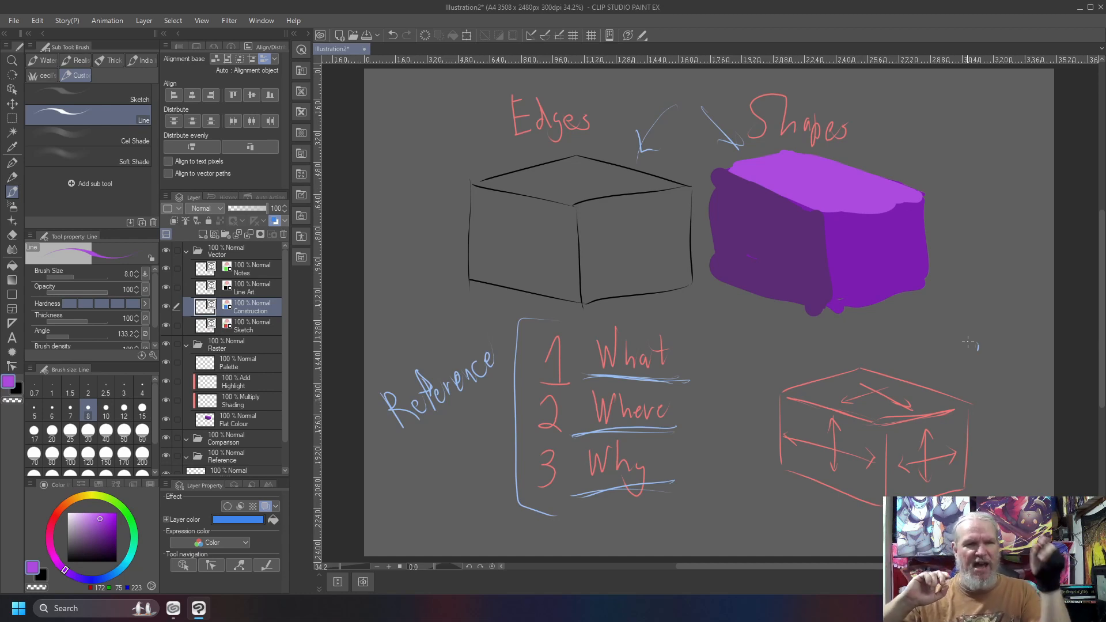
# Clear the notes on the Construction layer and hide the Line Art, Sketch and Flat Colour layers.
pyautogui.click(166, 306)
pyautogui.click(166, 288)
pyautogui.click(166, 325)
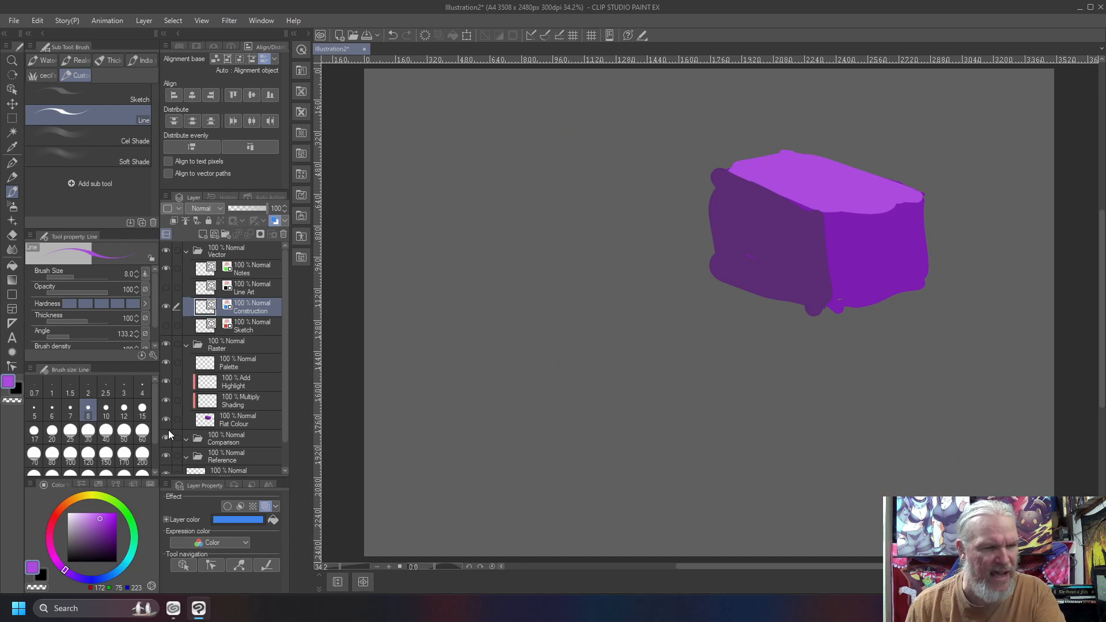
pyautogui.click(167, 420)
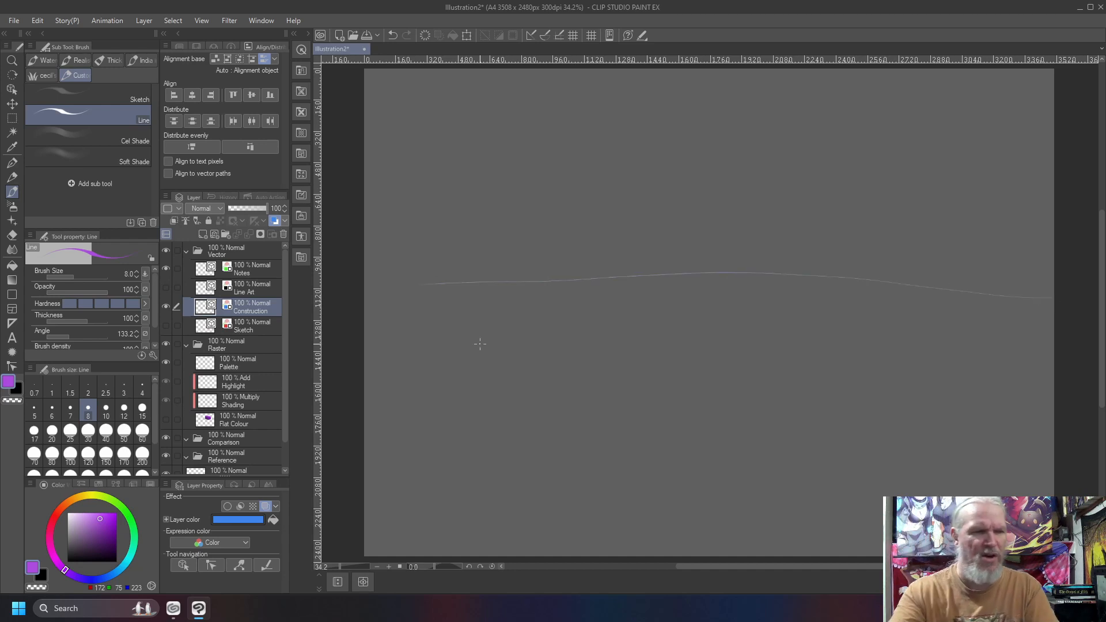
# Enlarge the Line brush to 1200 and try painting a sky on the Construction layer, clearing the strokes again.
pyautogui.press(']')
pyautogui.press(']')
pyautogui.press(']')
pyautogui.press(']')
pyautogui.press(']')
pyautogui.press(']')
pyautogui.press(']')
pyautogui.press(']')
pyautogui.press(']')
pyautogui.press(']')
pyautogui.press(']')
pyautogui.press(']')
pyautogui.press(']')
pyautogui.press(']')
pyautogui.press(']')
pyautogui.press(']')
pyautogui.press(']')
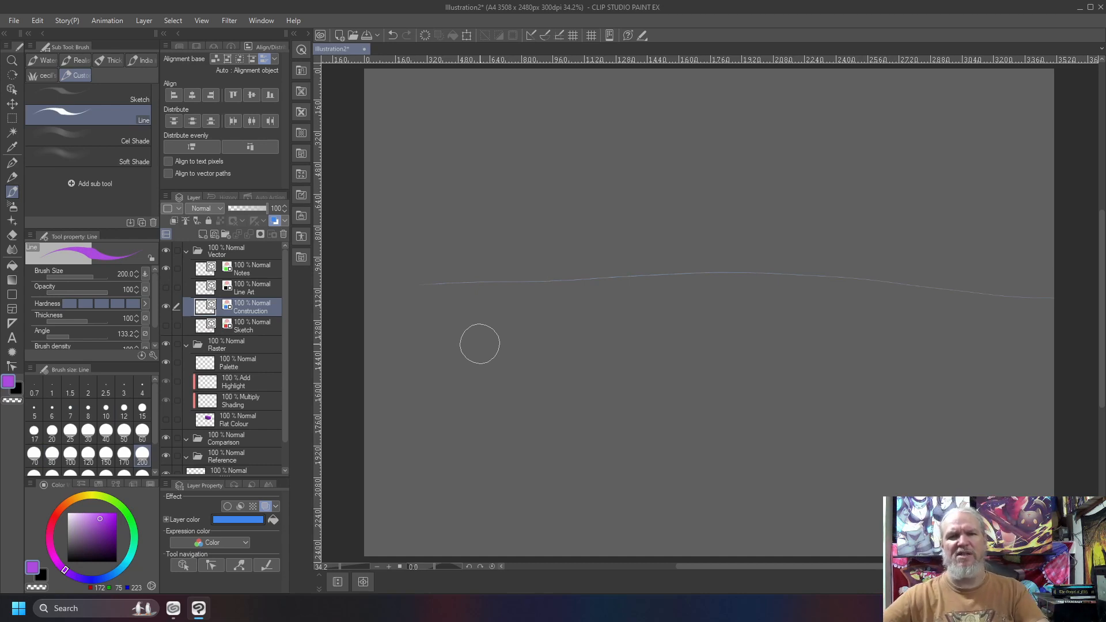
pyautogui.moveTo(389, 108)
pyautogui.mouseDown()
pyautogui.moveTo(465, 135)
pyautogui.moveTo(475, 109)
pyautogui.moveTo(450, 74)
pyautogui.moveTo(531, 141)
pyautogui.mouseUp()
pyautogui.press(']')
pyautogui.press(']')
pyautogui.press(']')
pyautogui.press(']')
pyautogui.press(']')
pyautogui.press(']')
pyautogui.press(']')
pyautogui.press(']')
pyautogui.press(']')
pyautogui.moveTo(432, 136)
pyautogui.mouseDown()
pyautogui.moveTo(512, 150)
pyautogui.moveTo(565, 99)
pyautogui.moveTo(883, 139)
pyautogui.moveTo(951, 113)
pyautogui.moveTo(1032, 188)
pyautogui.moveTo(1005, 96)
pyautogui.moveTo(1002, 165)
pyautogui.moveTo(984, 200)
pyautogui.moveTo(742, 196)
pyautogui.moveTo(440, 213)
pyautogui.moveTo(726, 215)
pyautogui.moveTo(1051, 267)
pyautogui.moveTo(1093, 288)
pyautogui.mouseUp()
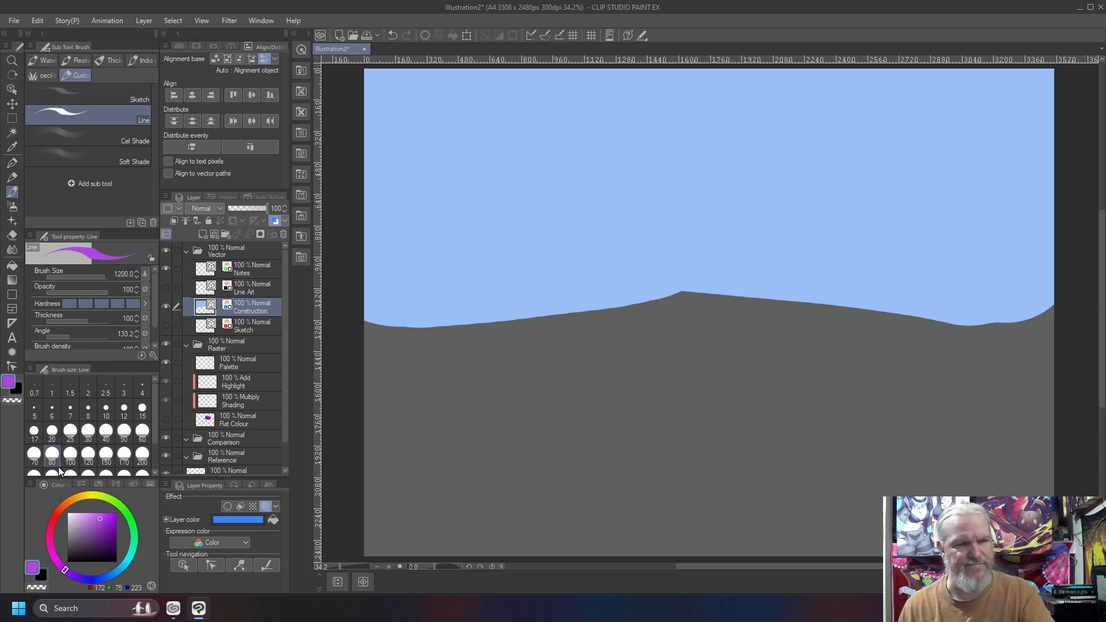
pyautogui.press('Delete')
# On the Palette layer, paint the sky across the upper canvas, ending with light blue (RGB 122, 205, 223).
pyautogui.click(203, 366)
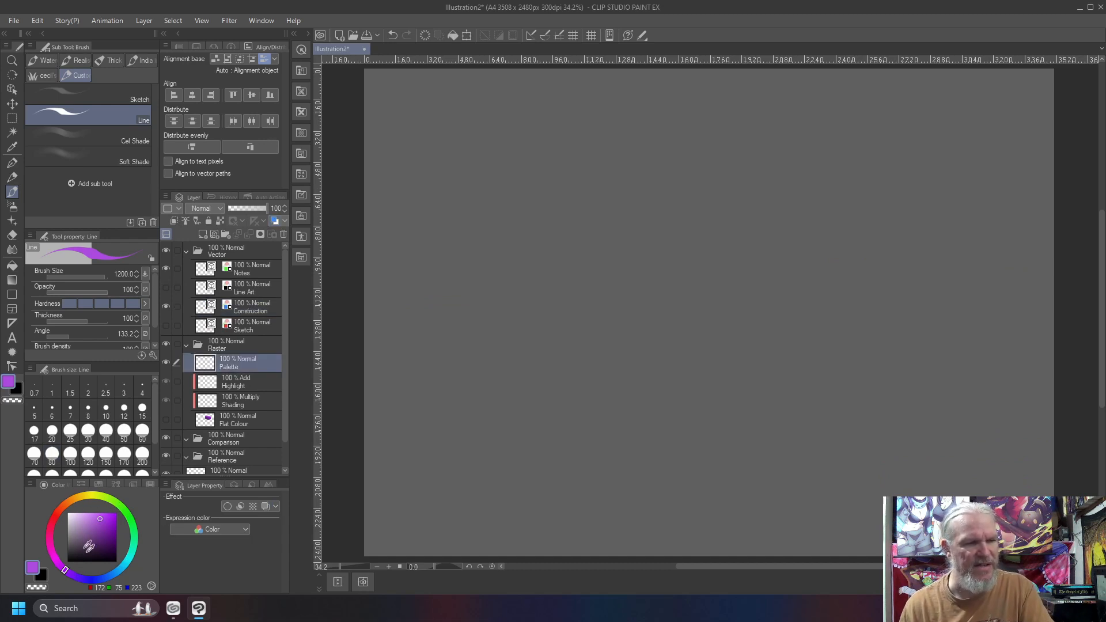
pyautogui.moveTo(125, 569); pyautogui.dragTo(118, 548)
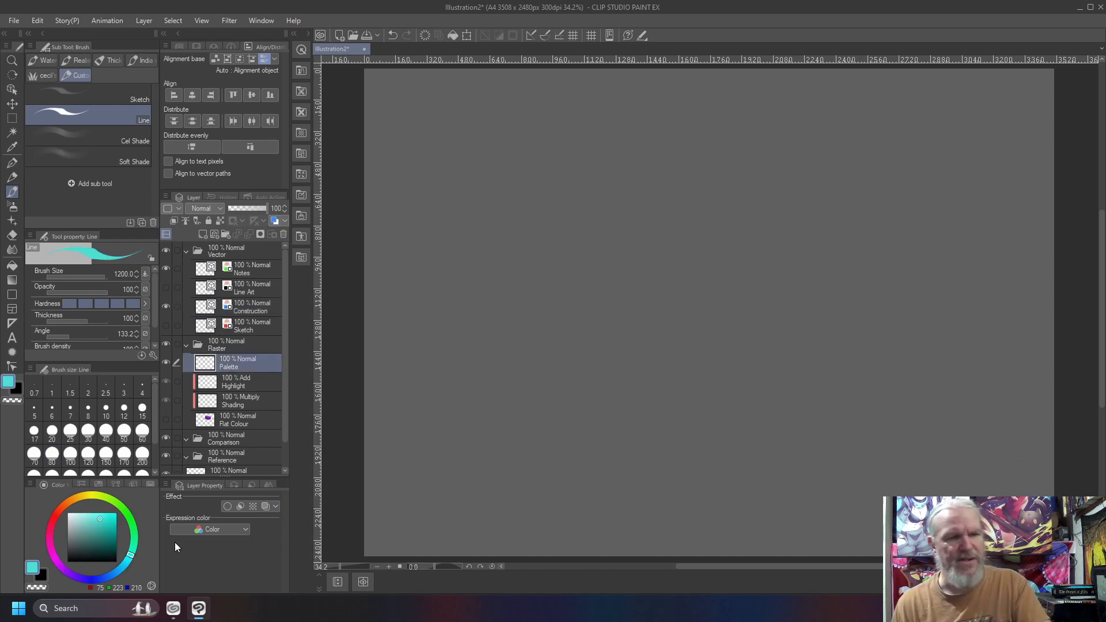
pyautogui.click(104, 526)
pyautogui.click(123, 565)
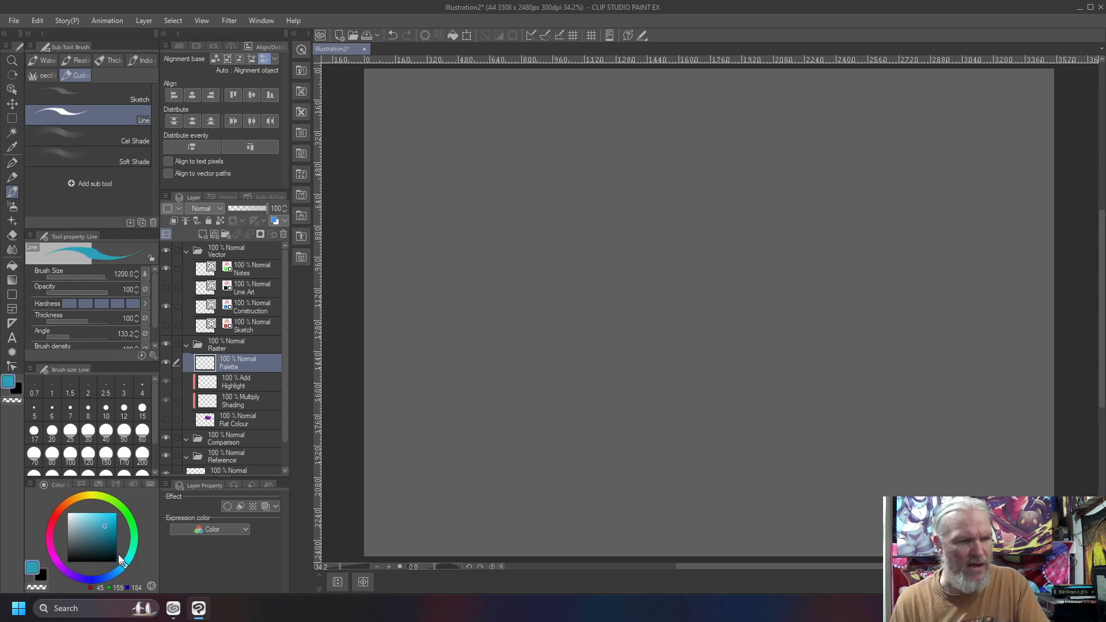
pyautogui.click(109, 517)
pyautogui.click(100, 518)
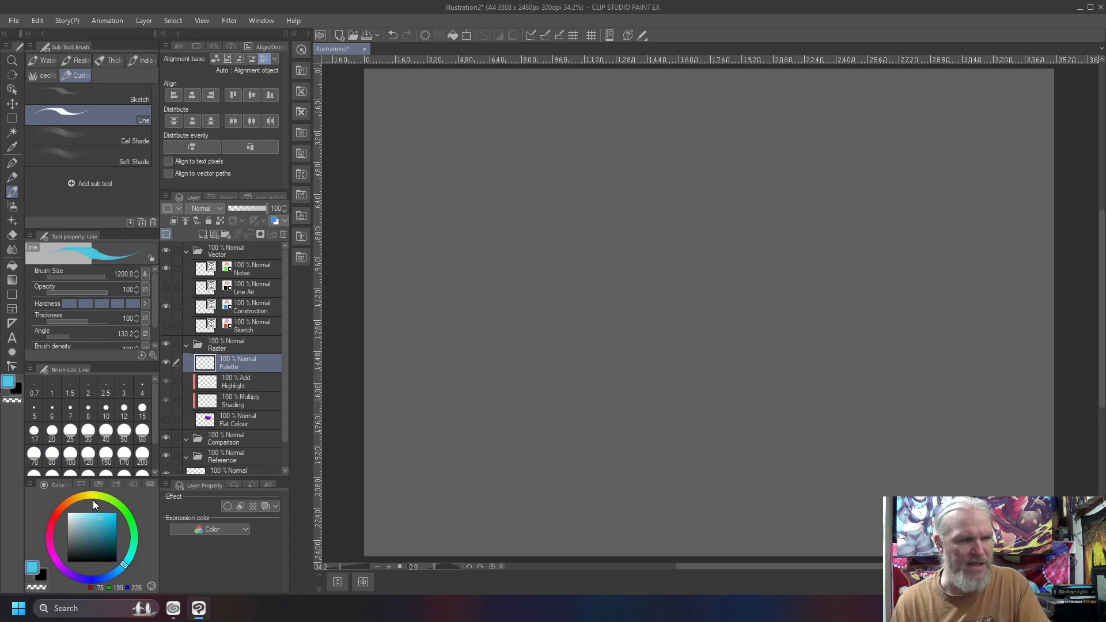
pyautogui.moveTo(1055, 136)
pyautogui.mouseDown()
pyautogui.moveTo(982, 122)
pyautogui.moveTo(614, 102)
pyautogui.moveTo(403, 109)
pyautogui.mouseUp()
pyautogui.moveTo(834, 110)
pyautogui.mouseDown()
pyautogui.moveTo(585, 79)
pyautogui.moveTo(408, 217)
pyautogui.moveTo(1013, 217)
pyautogui.mouseUp()
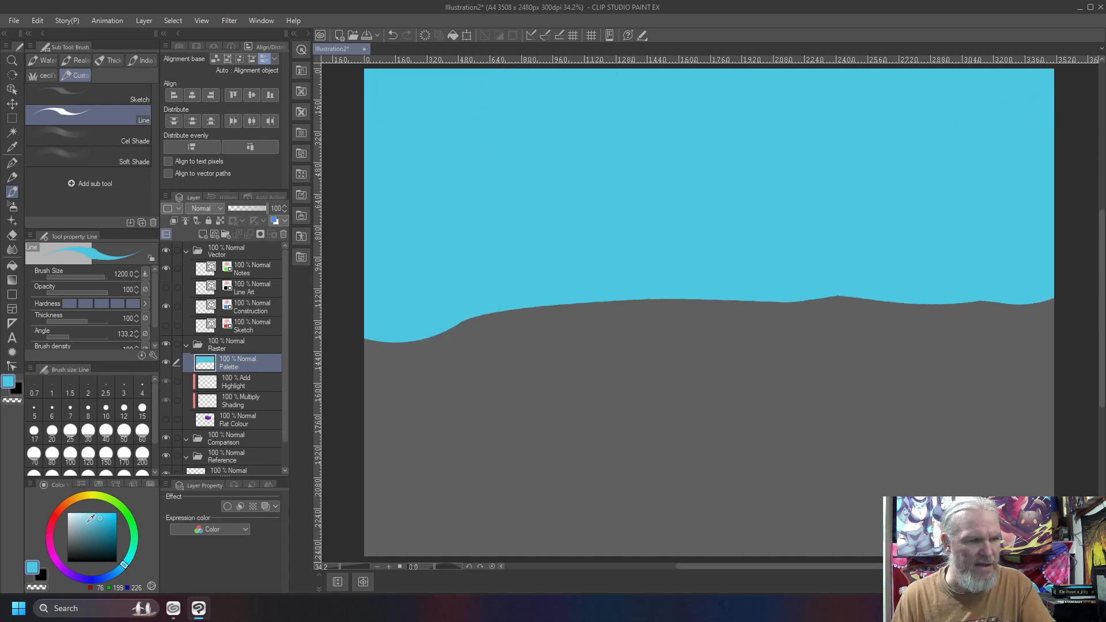
pyautogui.moveTo(1054, 288)
pyautogui.mouseDown()
pyautogui.moveTo(1038, 272)
pyautogui.moveTo(680, 265)
pyautogui.moveTo(482, 227)
pyautogui.moveTo(1002, 203)
pyautogui.moveTo(424, 148)
pyautogui.moveTo(839, 104)
pyautogui.moveTo(988, 227)
pyautogui.moveTo(794, 275)
pyautogui.moveTo(425, 272)
pyautogui.mouseUp()
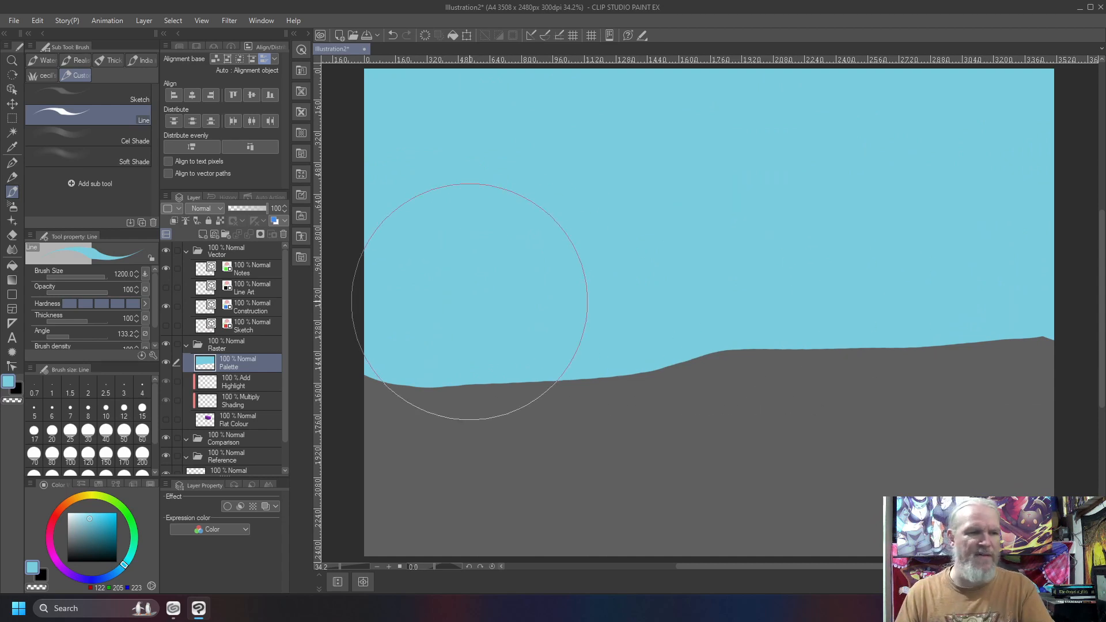
# Paint the ground across the lower canvas in green (RGB 47, 145, 53).
pyautogui.moveTo(108, 523); pyautogui.dragTo(100, 534)
pyautogui.moveTo(1066, 514)
pyautogui.mouseDown()
pyautogui.moveTo(600, 519)
pyautogui.moveTo(363, 435)
pyautogui.moveTo(503, 426)
pyautogui.moveTo(741, 375)
pyautogui.moveTo(1049, 351)
pyautogui.moveTo(1041, 370)
pyautogui.moveTo(952, 378)
pyautogui.moveTo(926, 358)
pyautogui.moveTo(968, 400)
pyautogui.moveTo(815, 371)
pyautogui.mouseUp()
pyautogui.moveTo(637, 405)
pyautogui.mouseDown()
pyautogui.moveTo(444, 416)
pyautogui.moveTo(712, 478)
pyautogui.mouseUp()
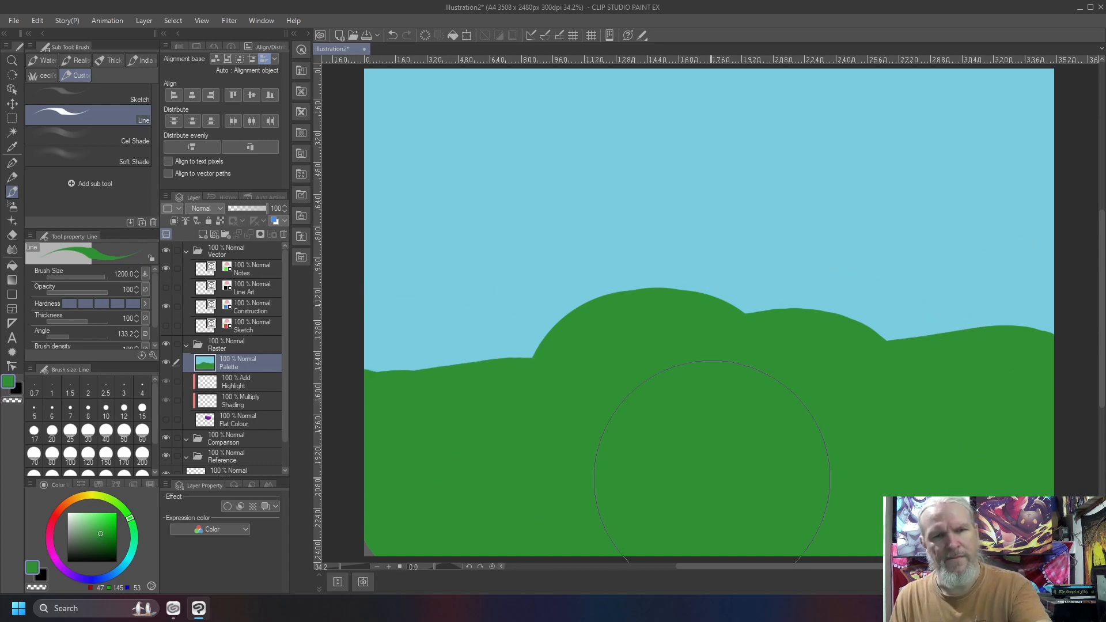
# Smooth the bumpy horizon into gentle hills with the sampled sky blue and ground green at brush size 500.
pyautogui.rightClick(515, 130)
pyautogui.press('[')
pyautogui.press('[')
pyautogui.press('[')
pyautogui.press('[')
pyautogui.press('[')
pyautogui.moveTo(939, 275)
pyautogui.mouseDown()
pyautogui.moveTo(506, 291)
pyautogui.moveTo(963, 287)
pyautogui.moveTo(879, 272)
pyautogui.moveTo(494, 321)
pyautogui.moveTo(1060, 329)
pyautogui.moveTo(698, 375)
pyautogui.moveTo(410, 347)
pyautogui.moveTo(369, 329)
pyautogui.mouseUp()
pyautogui.rightClick(899, 408)
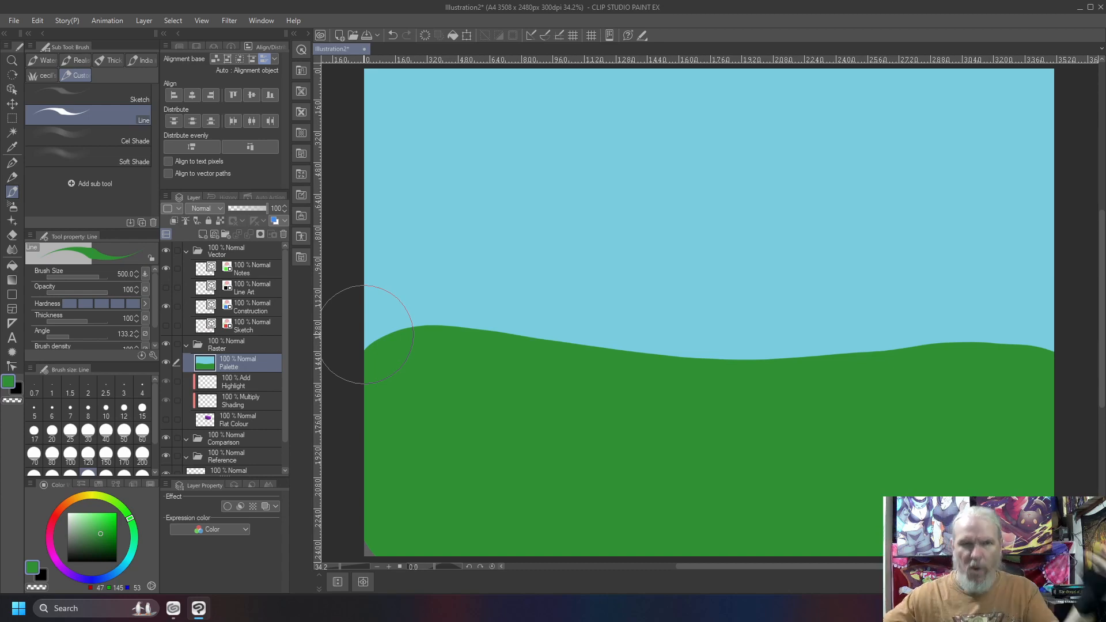
# Paint two rows of long, flat clouds across the upper sky in a pale grey-green (RGB 198, 220, 199).
pyautogui.click(72, 519)
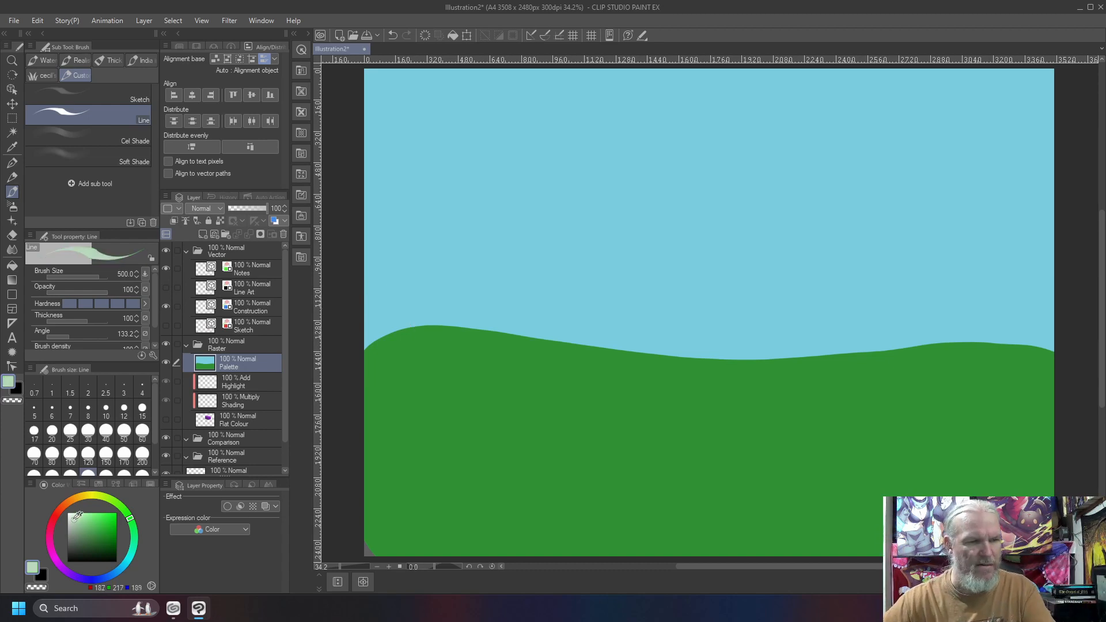
pyautogui.moveTo(550, 109)
pyautogui.mouseDown()
pyautogui.moveTo(404, 104)
pyautogui.moveTo(597, 110)
pyautogui.moveTo(389, 109)
pyautogui.mouseUp()
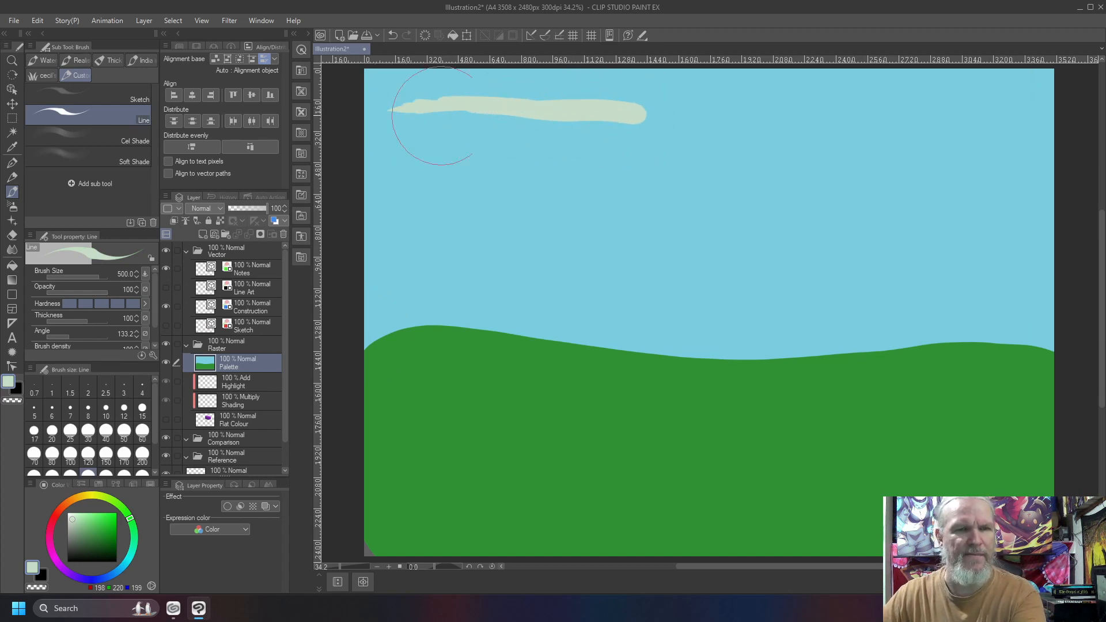
pyautogui.moveTo(1017, 117)
pyautogui.mouseDown()
pyautogui.moveTo(905, 110)
pyautogui.moveTo(795, 127)
pyautogui.moveTo(839, 124)
pyautogui.moveTo(744, 116)
pyautogui.mouseUp()
pyautogui.moveTo(709, 154); pyautogui.dragTo(510, 147)
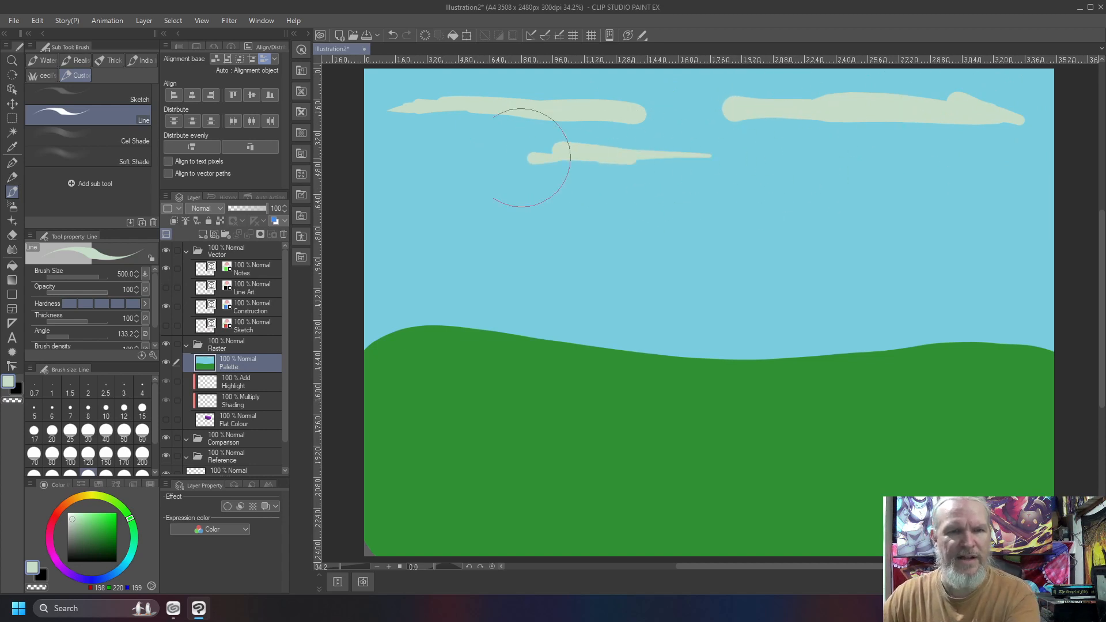
pyautogui.moveTo(962, 162)
pyautogui.mouseDown()
pyautogui.moveTo(873, 149)
pyautogui.moveTo(782, 156)
pyautogui.mouseUp()
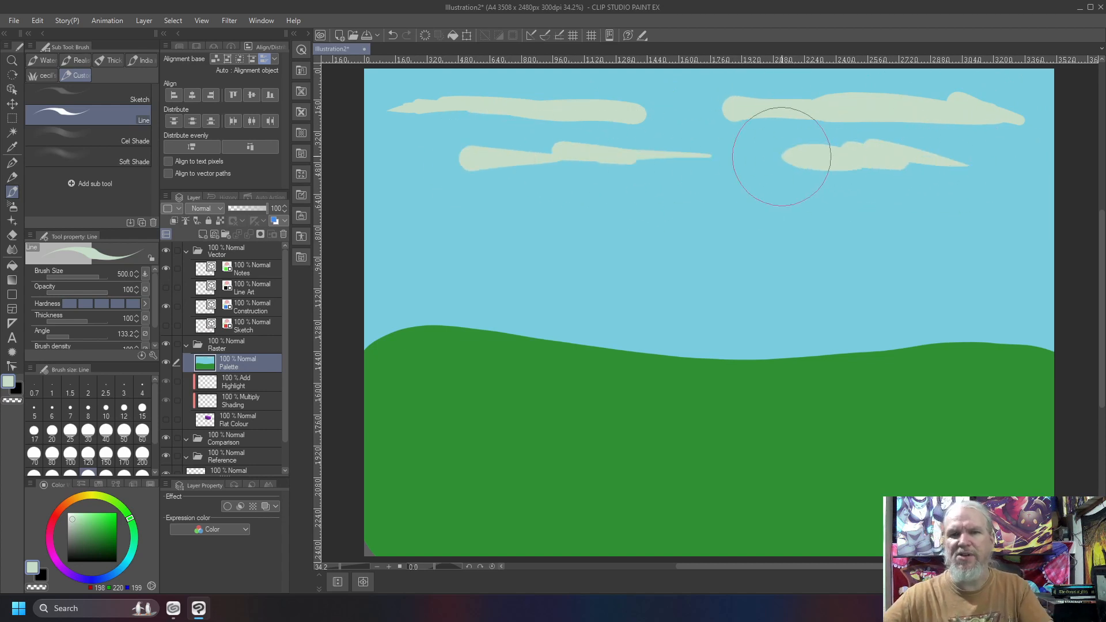
pyautogui.moveTo(427, 155); pyautogui.dragTo(346, 139)
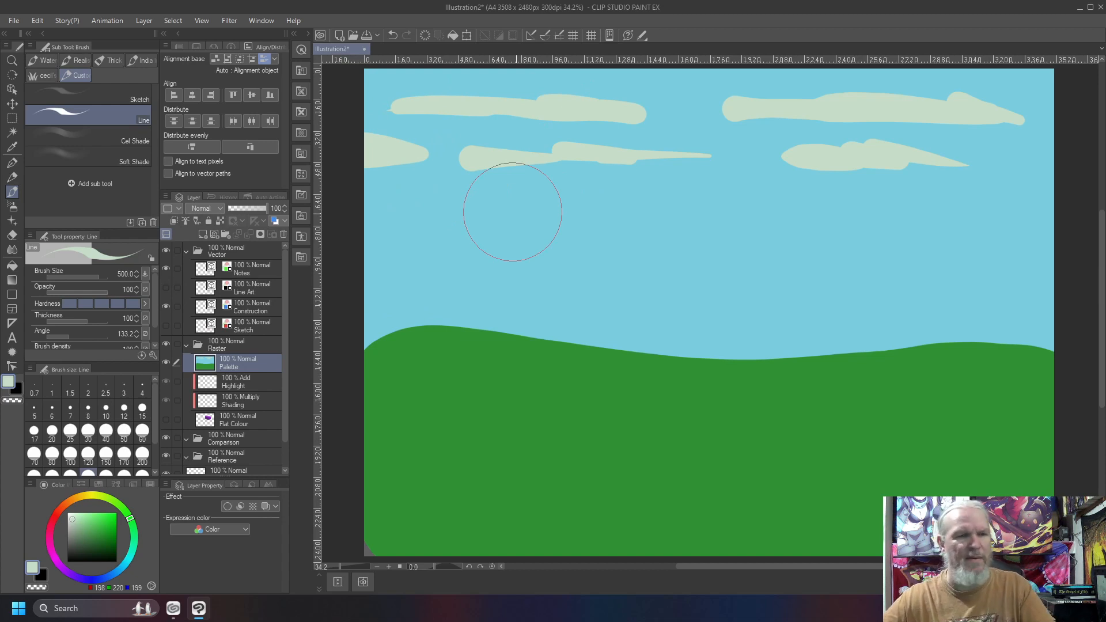
# Paint a rounded grey rock (RGB 98, 110, 99) on the grass near the middle of the canvas.
pyautogui.click(78, 539)
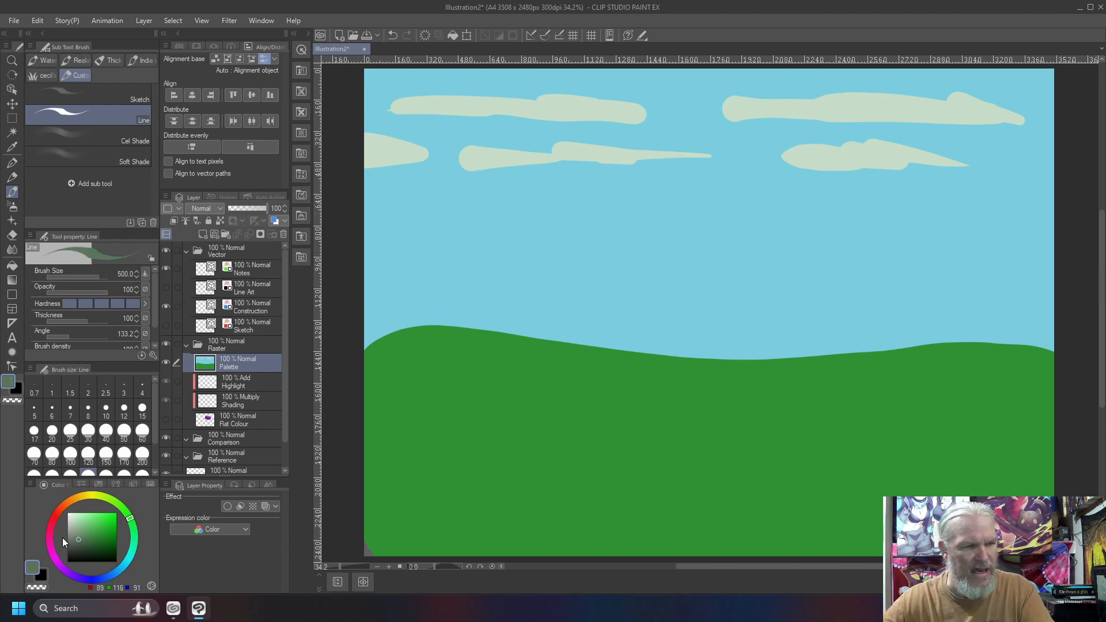
pyautogui.click(72, 540)
pyautogui.moveTo(737, 414)
pyautogui.mouseDown()
pyautogui.moveTo(721, 446)
pyautogui.moveTo(733, 417)
pyautogui.moveTo(704, 426)
pyautogui.moveTo(717, 421)
pyautogui.mouseUp()
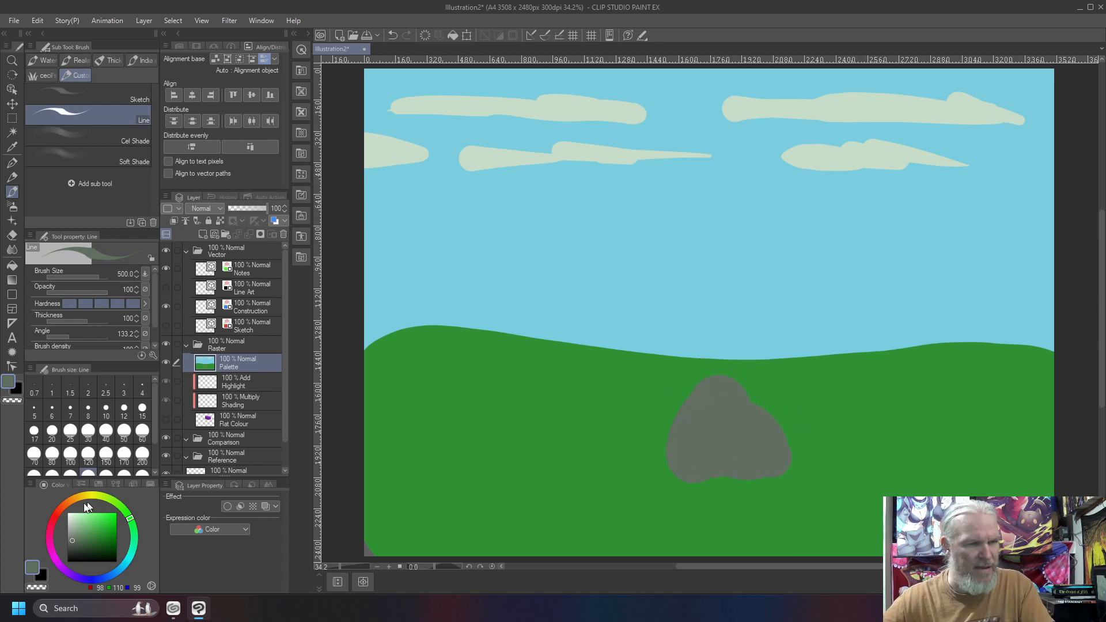
# Paint a tall brown tree trunk (RGB 107, 70, 21) over the full height of the canvas's left part.
pyautogui.click(72, 505)
pyautogui.click(107, 541)
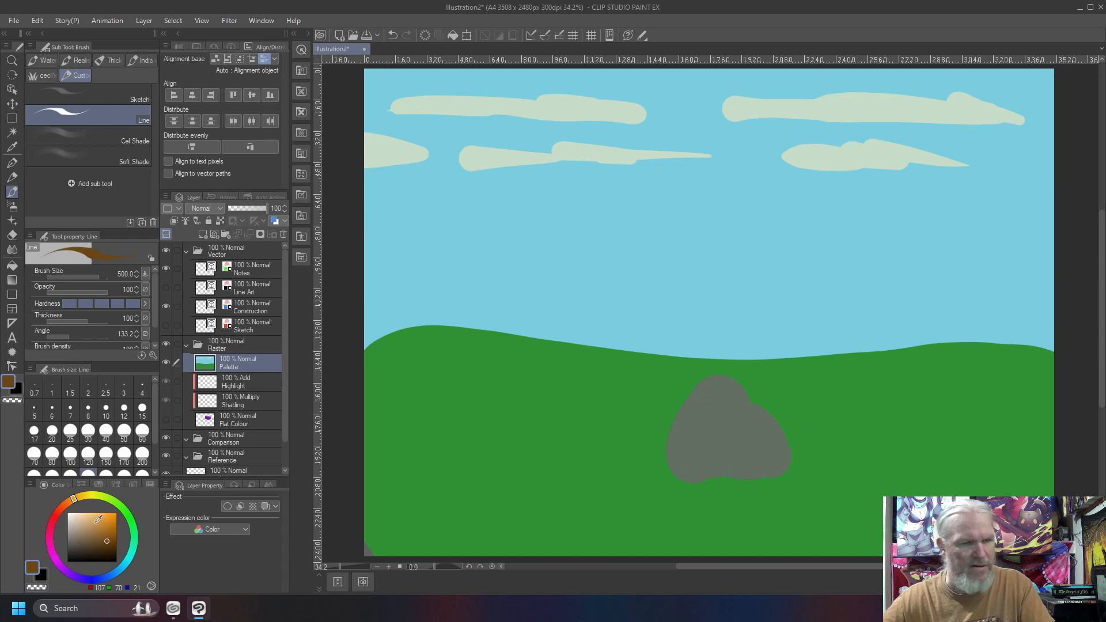
pyautogui.moveTo(487, 536)
pyautogui.mouseDown()
pyautogui.moveTo(450, 213)
pyautogui.moveTo(476, 316)
pyautogui.moveTo(462, 217)
pyautogui.moveTo(424, 507)
pyautogui.moveTo(468, 518)
pyautogui.moveTo(420, 524)
pyautogui.mouseUp()
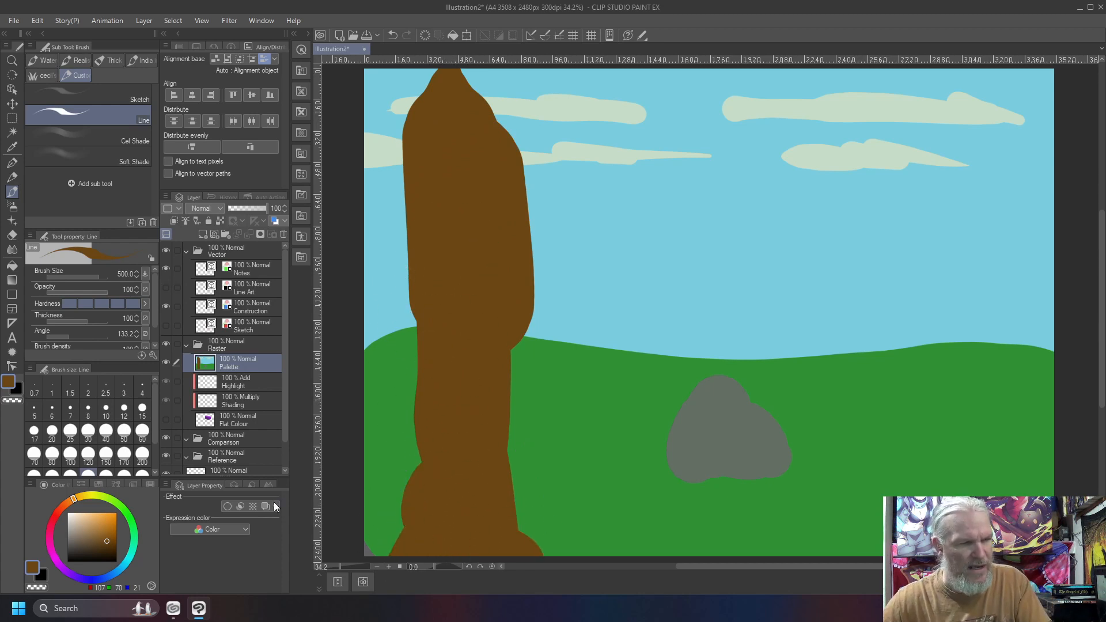
# Paint a dark green canopy (RGB 19, 86, 32) over the trunk's top and flare the trunk's base in its sampled brown.
pyautogui.click(133, 534)
pyautogui.moveTo(101, 538); pyautogui.dragTo(108, 542)
pyautogui.moveTo(570, 214)
pyautogui.mouseDown()
pyautogui.moveTo(587, 111)
pyautogui.moveTo(638, 138)
pyautogui.moveTo(620, 108)
pyautogui.moveTo(402, 75)
pyautogui.moveTo(441, 110)
pyautogui.moveTo(413, 140)
pyautogui.moveTo(495, 151)
pyautogui.moveTo(542, 133)
pyautogui.moveTo(558, 185)
pyautogui.moveTo(337, 235)
pyautogui.moveTo(411, 197)
pyautogui.moveTo(569, 169)
pyautogui.moveTo(609, 121)
pyautogui.moveTo(588, 94)
pyautogui.mouseUp()
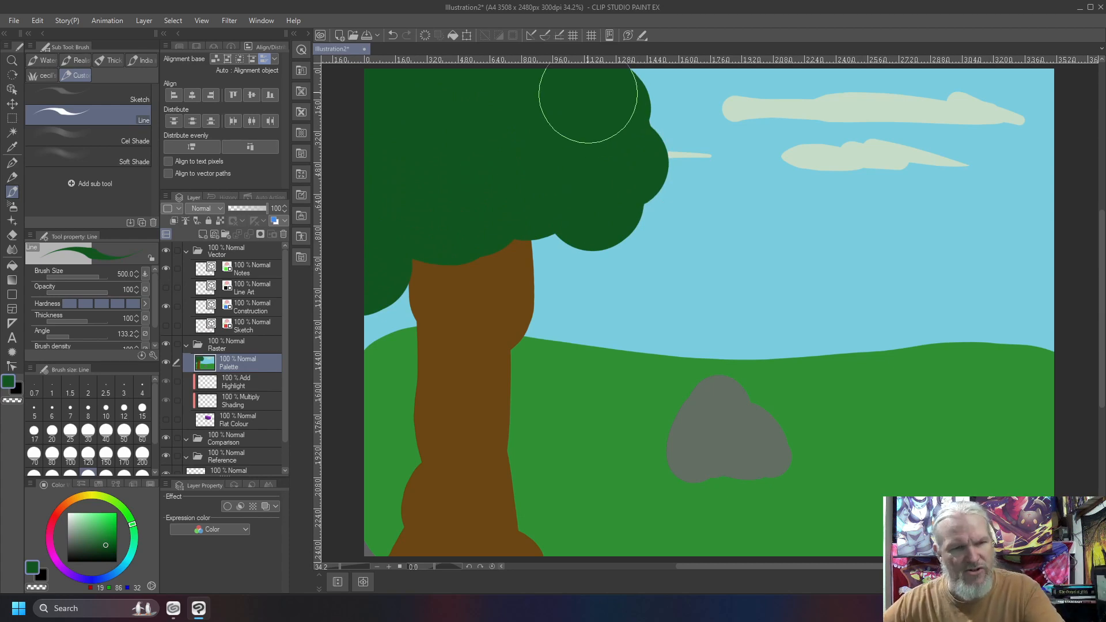
pyautogui.rightClick(484, 346)
pyautogui.moveTo(484, 346)
pyautogui.mouseDown()
pyautogui.moveTo(509, 482)
pyautogui.moveTo(498, 323)
pyautogui.moveTo(516, 442)
pyautogui.moveTo(527, 401)
pyautogui.moveTo(506, 386)
pyautogui.moveTo(583, 556)
pyautogui.mouseUp()
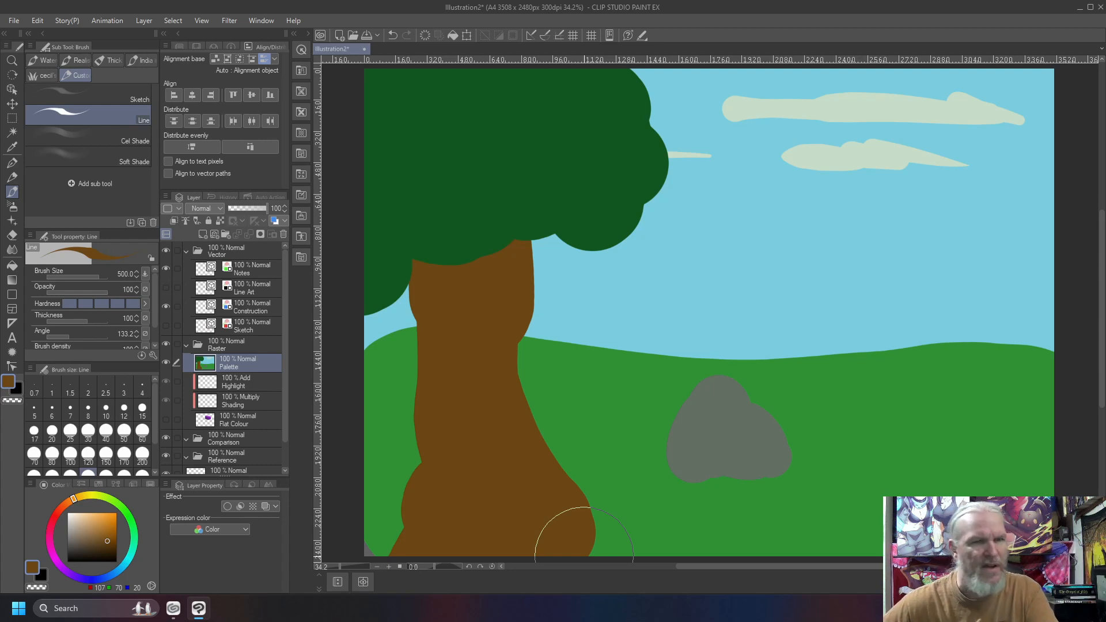
# Sample the canopy's green, shift it towards yellow (RGB 33, 86, 18) and cover the canopy's inner area with it.
pyautogui.rightClick(566, 153)
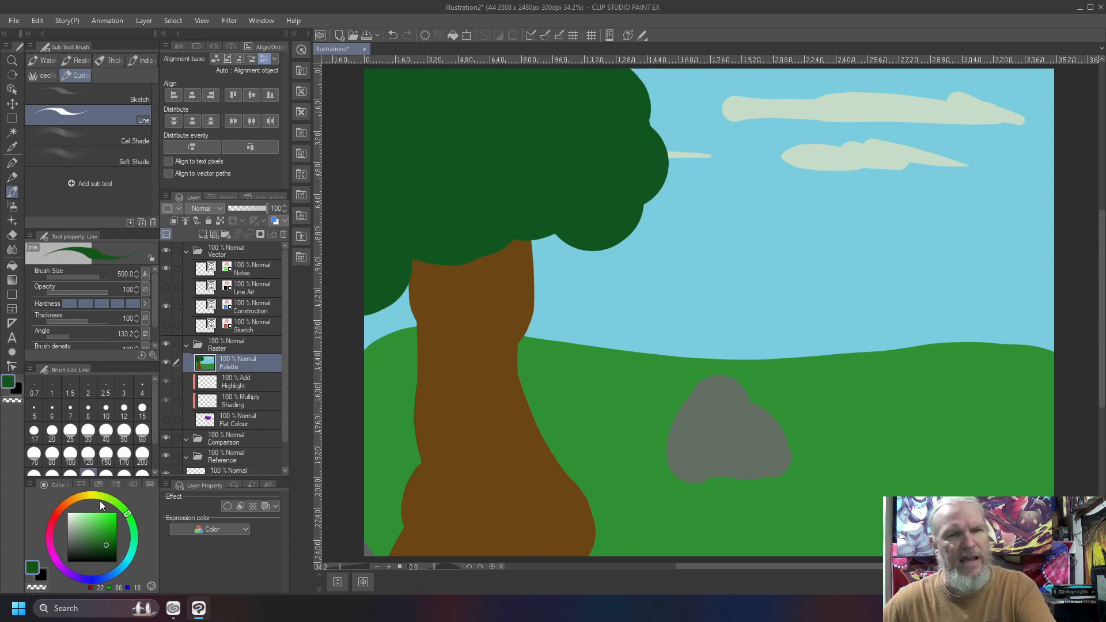
pyautogui.moveTo(546, 73)
pyautogui.mouseDown()
pyautogui.moveTo(541, 141)
pyautogui.moveTo(555, 196)
pyautogui.moveTo(555, 157)
pyautogui.moveTo(569, 164)
pyautogui.moveTo(486, 167)
pyautogui.moveTo(371, 215)
pyautogui.moveTo(552, 170)
pyautogui.moveTo(464, 191)
pyautogui.moveTo(465, 176)
pyautogui.moveTo(439, 213)
pyautogui.mouseUp()
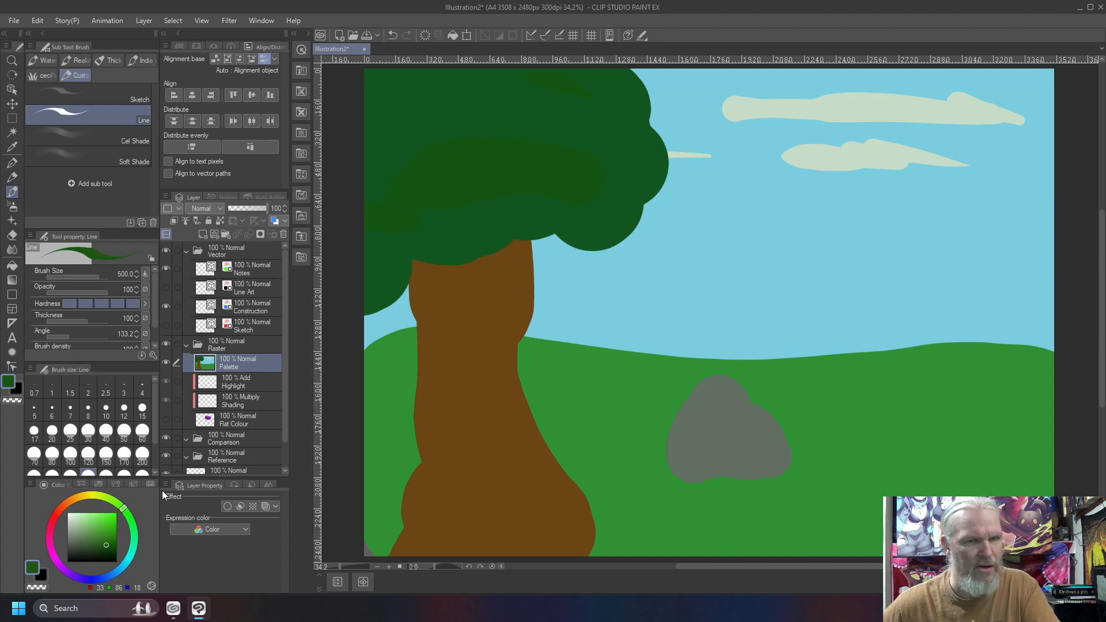
pyautogui.moveTo(573, 103)
pyautogui.mouseDown()
pyautogui.moveTo(452, 144)
pyautogui.moveTo(466, 171)
pyautogui.moveTo(531, 140)
pyautogui.moveTo(536, 94)
pyautogui.moveTo(583, 131)
pyautogui.moveTo(476, 172)
pyautogui.mouseUp()
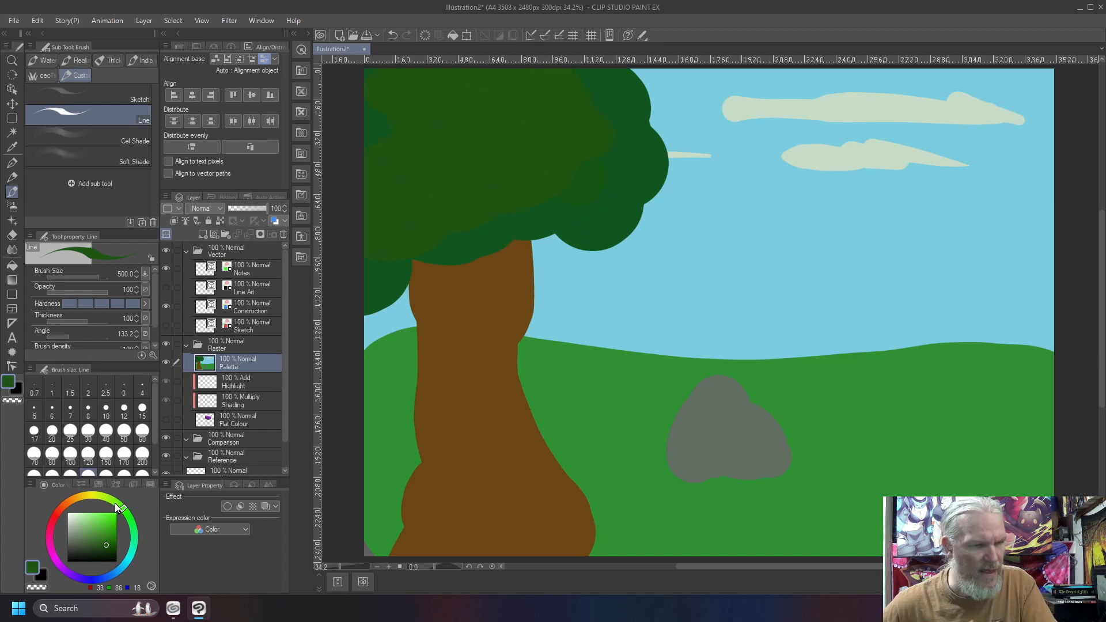
# Add rounded leaf clumps across the canopy in a lighter medium green.
pyautogui.click(102, 540)
pyautogui.moveTo(576, 109)
pyautogui.mouseDown()
pyautogui.moveTo(538, 89)
pyautogui.moveTo(555, 98)
pyautogui.moveTo(507, 115)
pyautogui.mouseUp()
pyautogui.moveTo(501, 176)
pyautogui.mouseDown()
pyautogui.moveTo(448, 155)
pyautogui.moveTo(500, 179)
pyautogui.mouseUp()
pyautogui.moveTo(372, 101); pyautogui.dragTo(371, 118)
pyautogui.moveTo(373, 234); pyautogui.dragTo(367, 232)
# Scribble brighter green foliage (RGB 95, 157, 55) over the canopy's leaf clumps.
pyautogui.click(103, 529)
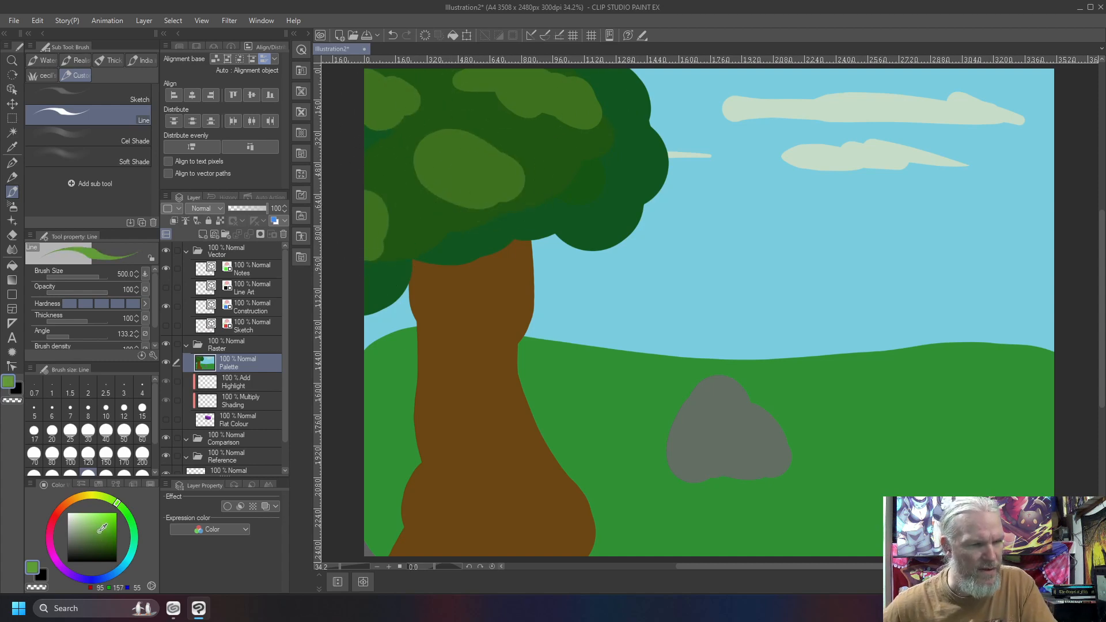
pyautogui.moveTo(365, 164)
pyautogui.mouseDown()
pyautogui.moveTo(394, 166)
pyautogui.moveTo(370, 123)
pyautogui.moveTo(374, 104)
pyautogui.moveTo(407, 108)
pyautogui.moveTo(407, 95)
pyautogui.moveTo(515, 119)
pyautogui.moveTo(461, 98)
pyautogui.moveTo(524, 127)
pyautogui.moveTo(412, 152)
pyautogui.moveTo(461, 154)
pyautogui.moveTo(501, 142)
pyautogui.moveTo(465, 145)
pyautogui.moveTo(496, 143)
pyautogui.moveTo(486, 143)
pyautogui.moveTo(528, 91)
pyautogui.moveTo(554, 87)
pyautogui.moveTo(585, 110)
pyautogui.moveTo(530, 88)
pyautogui.mouseUp()
pyautogui.moveTo(611, 168)
pyautogui.mouseDown()
pyautogui.moveTo(559, 165)
pyautogui.moveTo(444, 198)
pyautogui.moveTo(405, 162)
pyautogui.mouseUp()
# Add small yellow-green highlights (RGB 158, 202, 82) to the canopy's brightest leaf areas.
pyautogui.moveTo(83, 517); pyautogui.dragTo(99, 521)
pyautogui.click(107, 503)
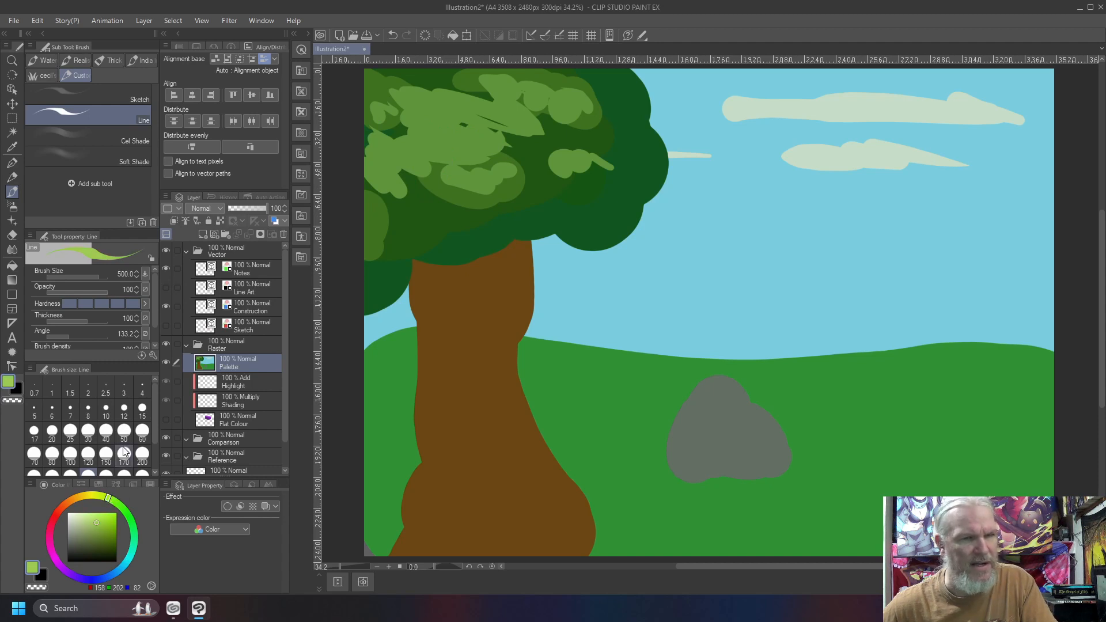
pyautogui.moveTo(496, 112)
pyautogui.mouseDown()
pyautogui.moveTo(444, 110)
pyautogui.moveTo(446, 130)
pyautogui.moveTo(419, 131)
pyautogui.moveTo(385, 149)
pyautogui.mouseUp()
pyautogui.moveTo(459, 152); pyautogui.dragTo(483, 149)
pyautogui.moveTo(544, 109); pyautogui.dragTo(578, 110)
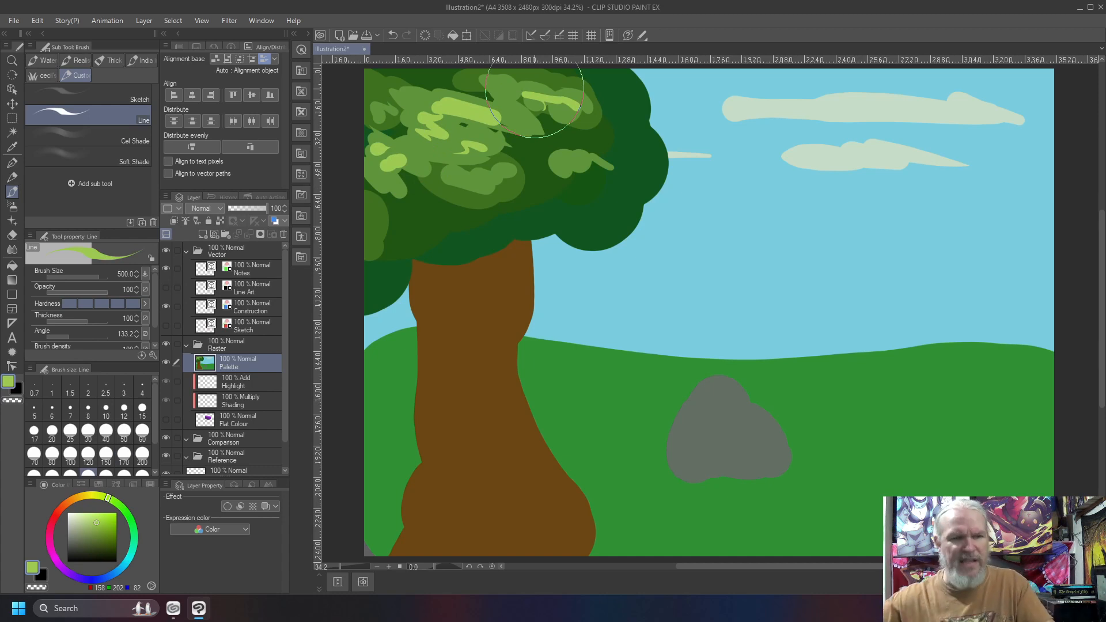
# Sample the rock's grey, lighten it to RGB 142, 166, 144 and paint the lit plane down the rock's right side.
pyautogui.rightClick(736, 427)
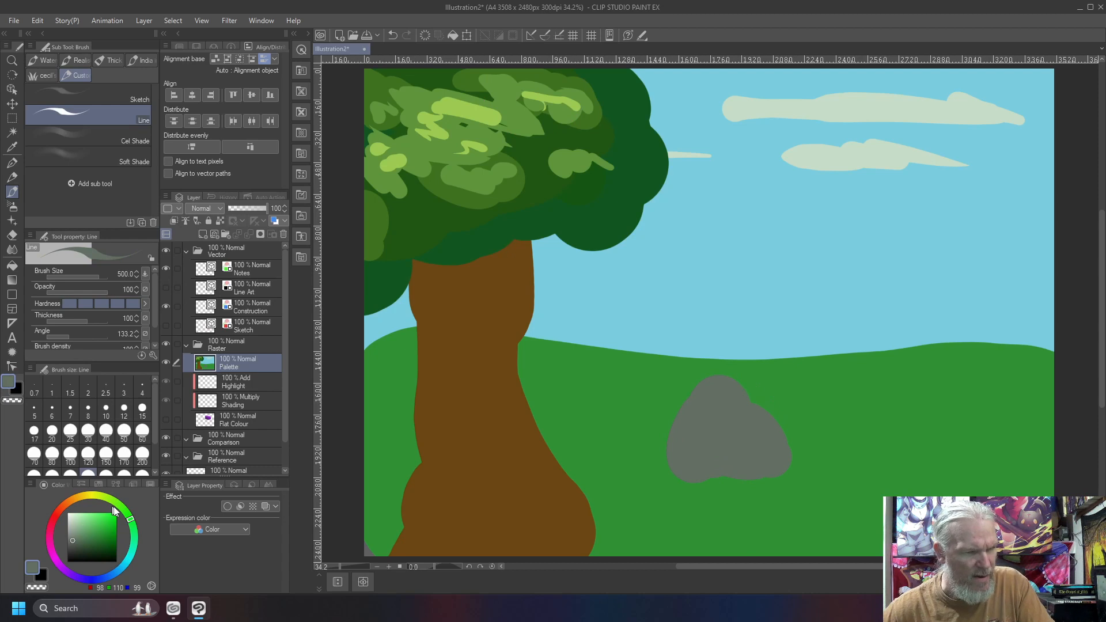
pyautogui.click(77, 525)
pyautogui.moveTo(736, 389)
pyautogui.mouseDown()
pyautogui.moveTo(766, 422)
pyautogui.moveTo(747, 415)
pyautogui.moveTo(758, 421)
pyautogui.moveTo(743, 431)
pyautogui.moveTo(760, 438)
pyautogui.moveTo(756, 455)
pyautogui.mouseUp()
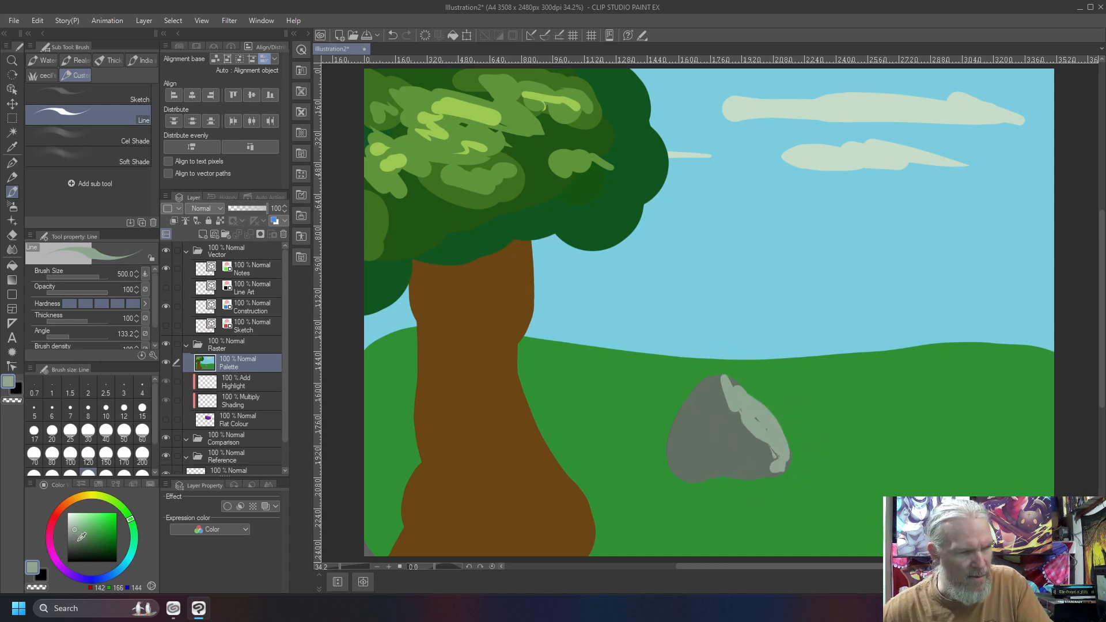
# Paint dark grey shading (RGB 69, 83, 71) along the rock's left side and base, and add a light grey patch to its front.
pyautogui.click(75, 545)
pyautogui.moveTo(779, 468)
pyautogui.mouseDown()
pyautogui.moveTo(755, 478)
pyautogui.moveTo(688, 469)
pyautogui.moveTo(732, 474)
pyautogui.moveTo(682, 457)
pyautogui.moveTo(682, 419)
pyautogui.moveTo(680, 453)
pyautogui.moveTo(690, 407)
pyautogui.moveTo(699, 434)
pyautogui.moveTo(700, 393)
pyautogui.moveTo(682, 493)
pyautogui.mouseUp()
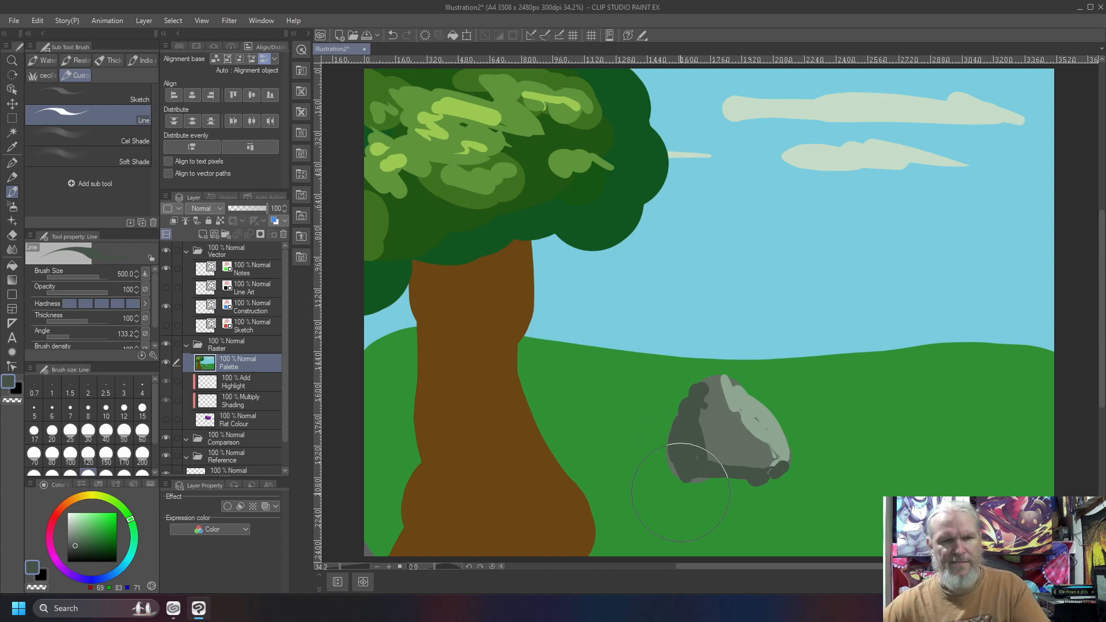
pyautogui.rightClick(720, 427)
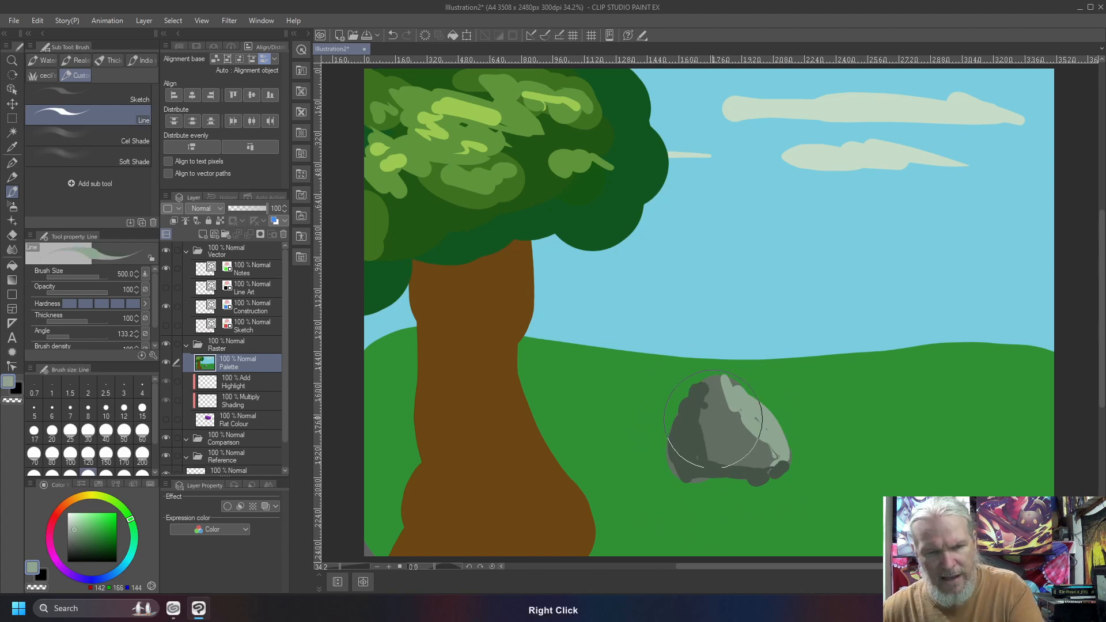
pyautogui.moveTo(724, 432)
pyautogui.mouseDown()
pyautogui.moveTo(732, 443)
pyautogui.moveTo(714, 408)
pyautogui.mouseUp()
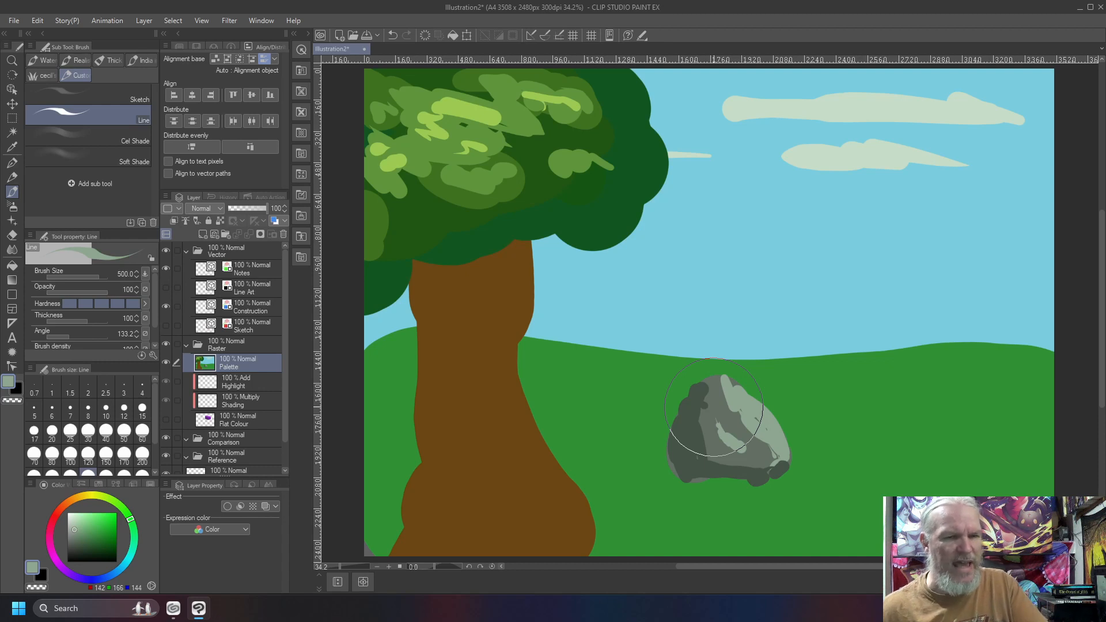
# Sample the dark green of the canopy's lower edge (RGB 18, 86, 32) as the painting colour.
pyautogui.rightClick(579, 366)
pyautogui.rightClick(584, 219)
pyautogui.moveTo(617, 371)
pyautogui.mouseDown()
pyautogui.moveTo(536, 349)
pyautogui.moveTo(607, 372)
pyautogui.moveTo(573, 355)
pyautogui.moveTo(597, 368)
pyautogui.moveTo(632, 476)
pyautogui.moveTo(605, 380)
pyautogui.moveTo(649, 509)
pyautogui.moveTo(599, 419)
pyautogui.moveTo(596, 454)
pyautogui.moveTo(557, 431)
pyautogui.moveTo(620, 521)
pyautogui.moveTo(591, 387)
pyautogui.moveTo(638, 485)
pyautogui.mouseUp()
pyautogui.hotkey('ctrl', 'z')
pyautogui.hotkey('ctrl', 'z')
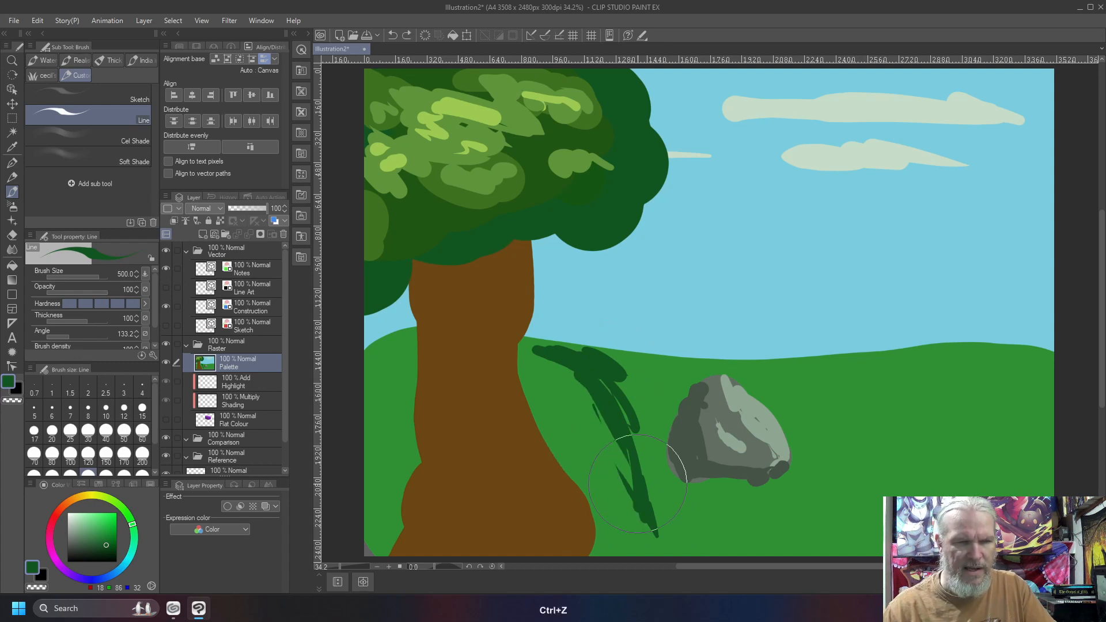
pyautogui.hotkey('ctrl', 'z')
pyautogui.hotkey('ctrl', 'z')
pyautogui.hotkey('ctrl', 'z')
pyautogui.hotkey('ctrl', 'z')
pyautogui.hotkey('ctrl', 'z')
pyautogui.hotkey('ctrl', 'z')
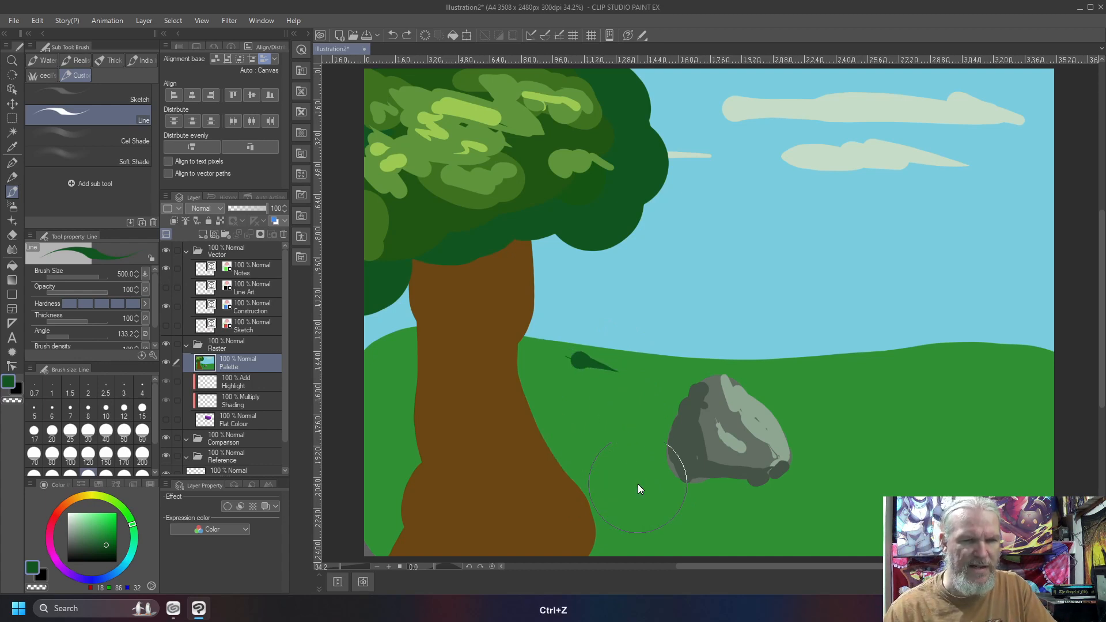
pyautogui.hotkey('ctrl', 'z')
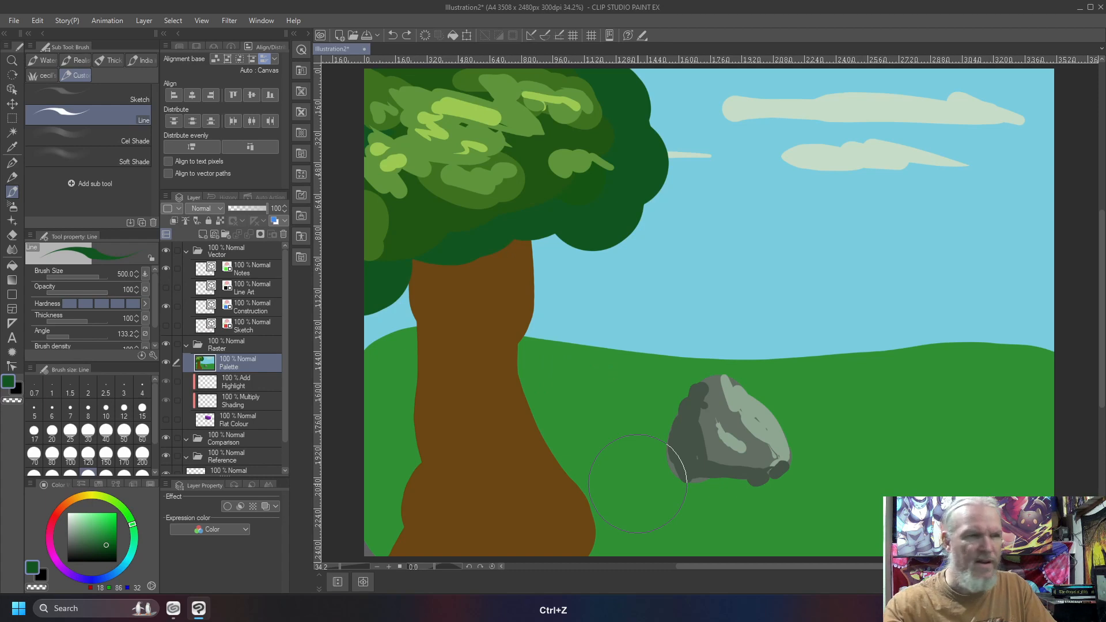
# Airbrush soft dark green shading onto the hill beyond the rock and behind the trunk, enlarging the Soft airbrush to size 1000.
pyautogui.press('b')
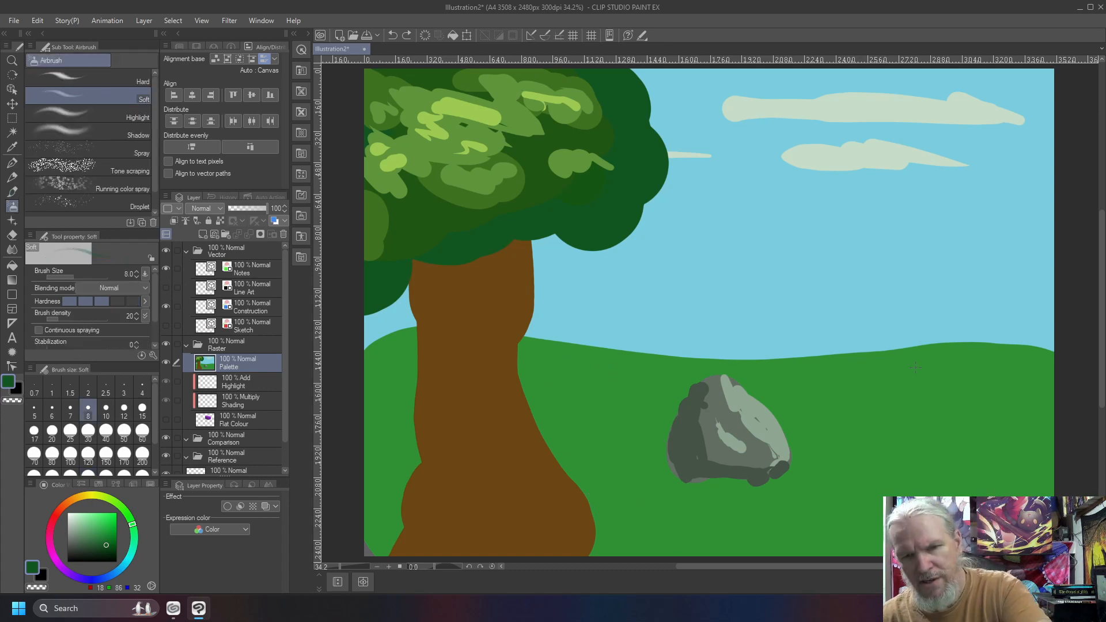
pyautogui.press(']')
pyautogui.press(']')
pyautogui.press(']')
pyautogui.press(']')
pyautogui.press(']')
pyautogui.press(']')
pyautogui.press(']')
pyautogui.press(']')
pyautogui.press(']')
pyautogui.press(']')
pyautogui.press(']')
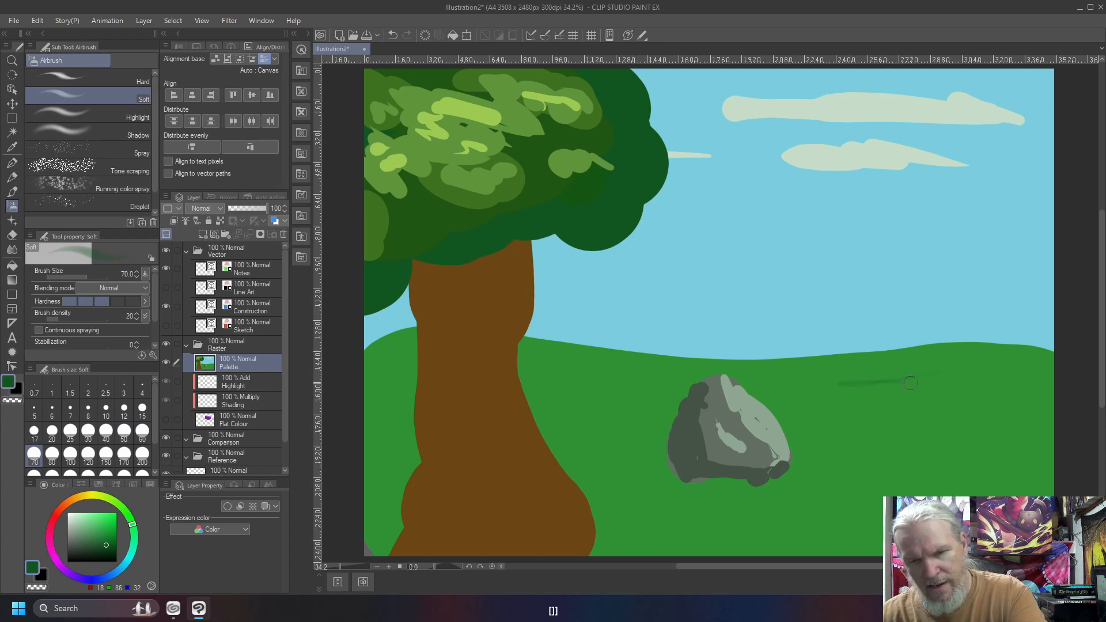
pyautogui.press(']')
pyautogui.press(']')
pyautogui.press(']')
pyautogui.press(']')
pyautogui.press(']')
pyautogui.press(']')
pyautogui.press(']')
pyautogui.press(']')
pyautogui.press(']')
pyautogui.press(']')
pyautogui.press(']')
pyautogui.press(']')
pyautogui.press(']')
pyautogui.press(']')
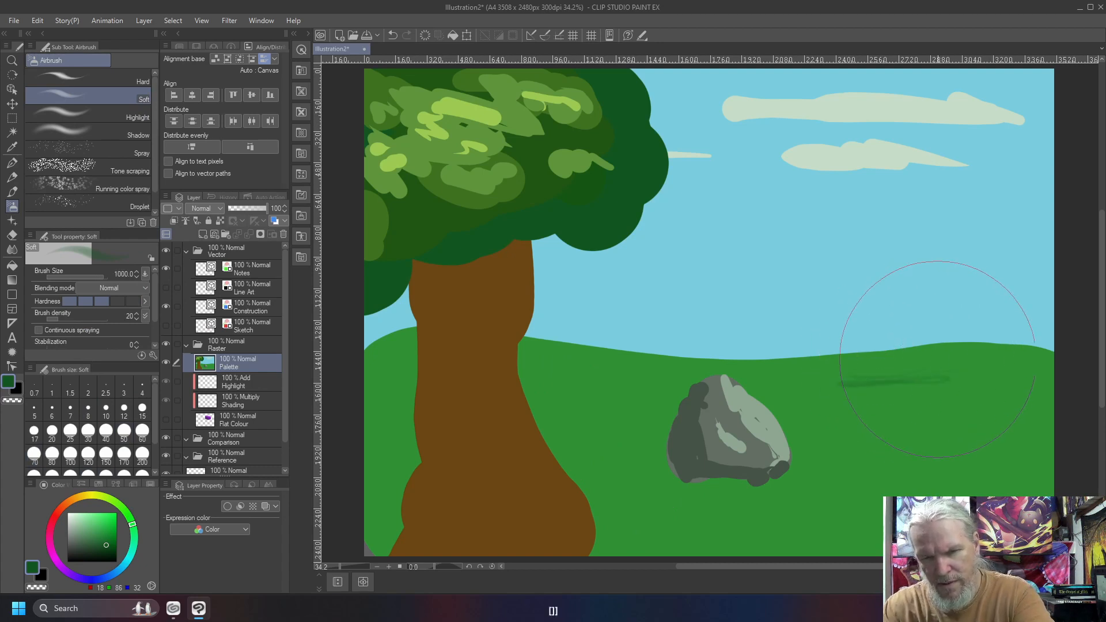
pyautogui.moveTo(958, 350)
pyautogui.mouseDown()
pyautogui.moveTo(798, 512)
pyautogui.moveTo(934, 359)
pyautogui.moveTo(839, 462)
pyautogui.moveTo(741, 508)
pyautogui.moveTo(758, 515)
pyautogui.moveTo(834, 487)
pyautogui.moveTo(897, 382)
pyautogui.moveTo(786, 392)
pyautogui.moveTo(845, 399)
pyautogui.moveTo(836, 373)
pyautogui.moveTo(878, 380)
pyautogui.moveTo(845, 393)
pyautogui.moveTo(818, 470)
pyautogui.moveTo(895, 376)
pyautogui.moveTo(885, 408)
pyautogui.moveTo(816, 371)
pyautogui.mouseUp()
pyautogui.moveTo(386, 385)
pyautogui.mouseDown()
pyautogui.moveTo(381, 344)
pyautogui.moveTo(380, 508)
pyautogui.moveTo(396, 347)
pyautogui.moveTo(382, 414)
pyautogui.moveTo(415, 457)
pyautogui.mouseUp()
# Sample the trunk's brown, darken it to RGB 80, 58, 28 and airbrush shading along its left edge and base at size 300.
pyautogui.rightClick(464, 285)
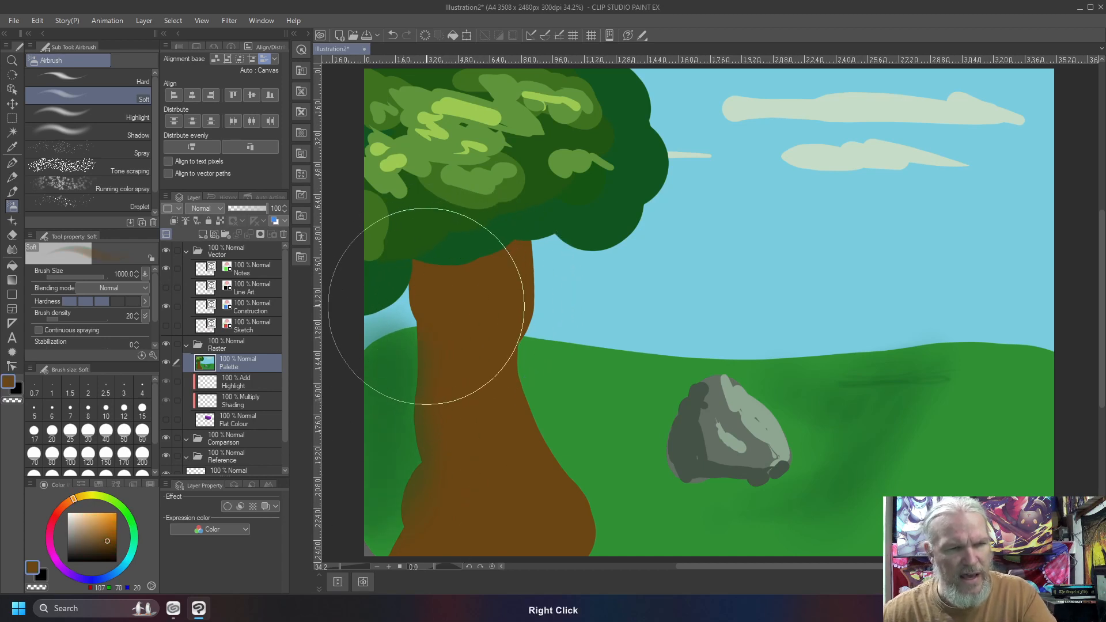
pyautogui.click(99, 546)
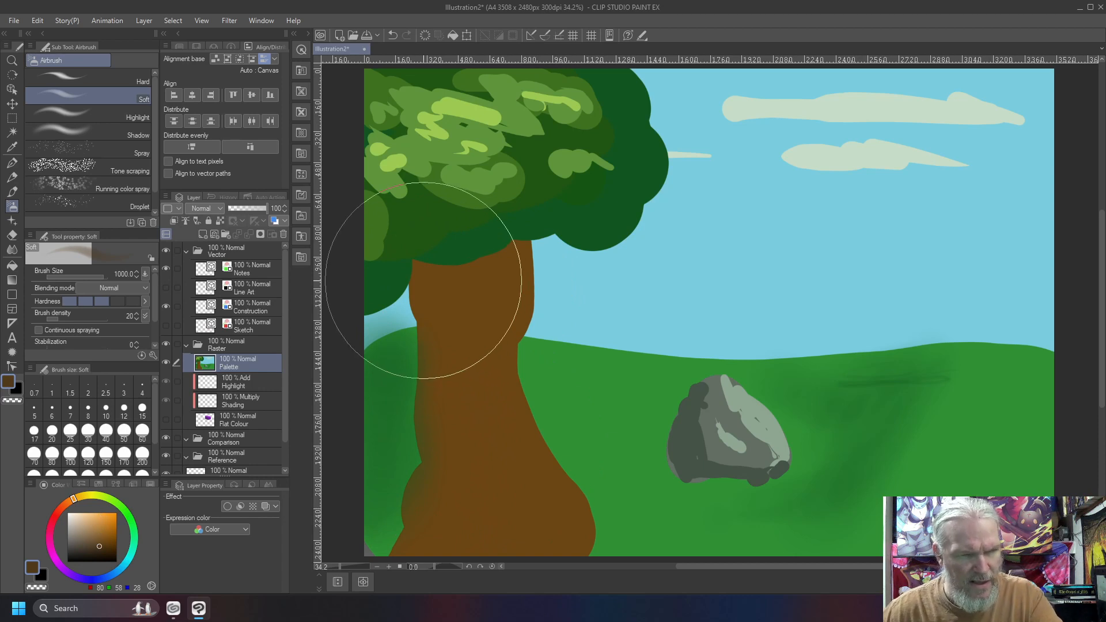
pyautogui.press('[')
pyautogui.press('[')
pyautogui.press('[')
pyautogui.press('[')
pyautogui.press('[')
pyautogui.press('[')
pyautogui.moveTo(424, 279)
pyautogui.mouseDown()
pyautogui.moveTo(433, 436)
pyautogui.moveTo(435, 366)
pyautogui.moveTo(424, 527)
pyautogui.moveTo(438, 391)
pyautogui.moveTo(420, 529)
pyautogui.moveTo(449, 471)
pyautogui.moveTo(454, 388)
pyautogui.moveTo(539, 526)
pyautogui.moveTo(567, 538)
pyautogui.moveTo(505, 533)
pyautogui.moveTo(548, 531)
pyautogui.moveTo(481, 504)
pyautogui.mouseUp()
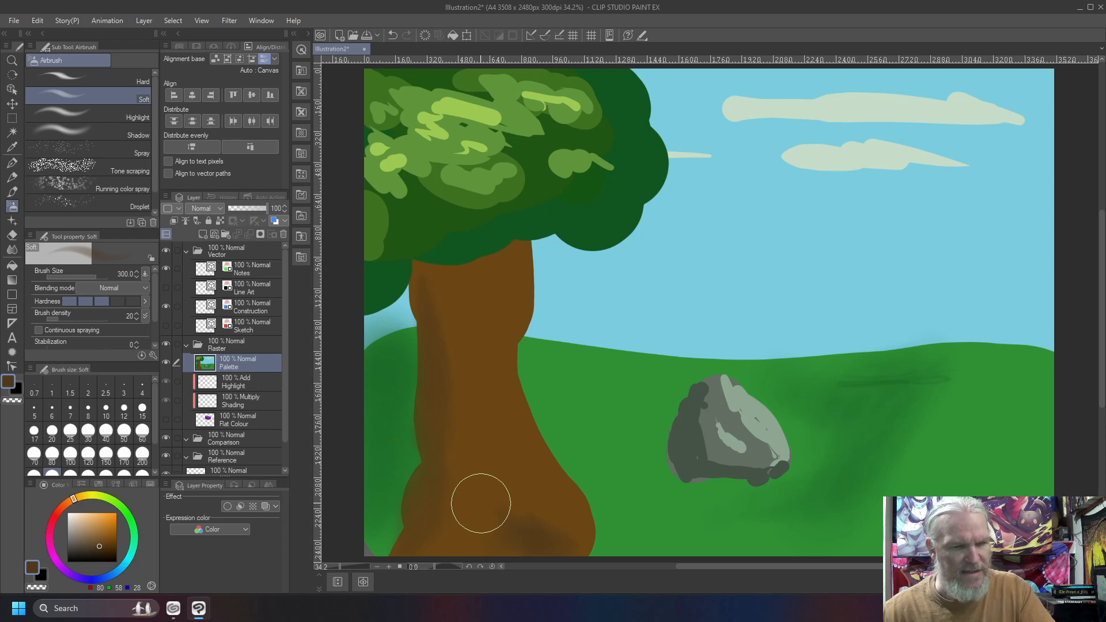
# Airbrush a light tan highlight (RGB 214, 159, 84) along the trunk's right edge and fine bark streaks down its middle with a smaller brush.
pyautogui.click(98, 521)
pyautogui.moveTo(521, 253)
pyautogui.mouseDown()
pyautogui.moveTo(513, 267)
pyautogui.moveTo(514, 247)
pyautogui.moveTo(507, 314)
pyautogui.moveTo(514, 406)
pyautogui.moveTo(556, 507)
pyautogui.moveTo(547, 464)
pyautogui.mouseUp()
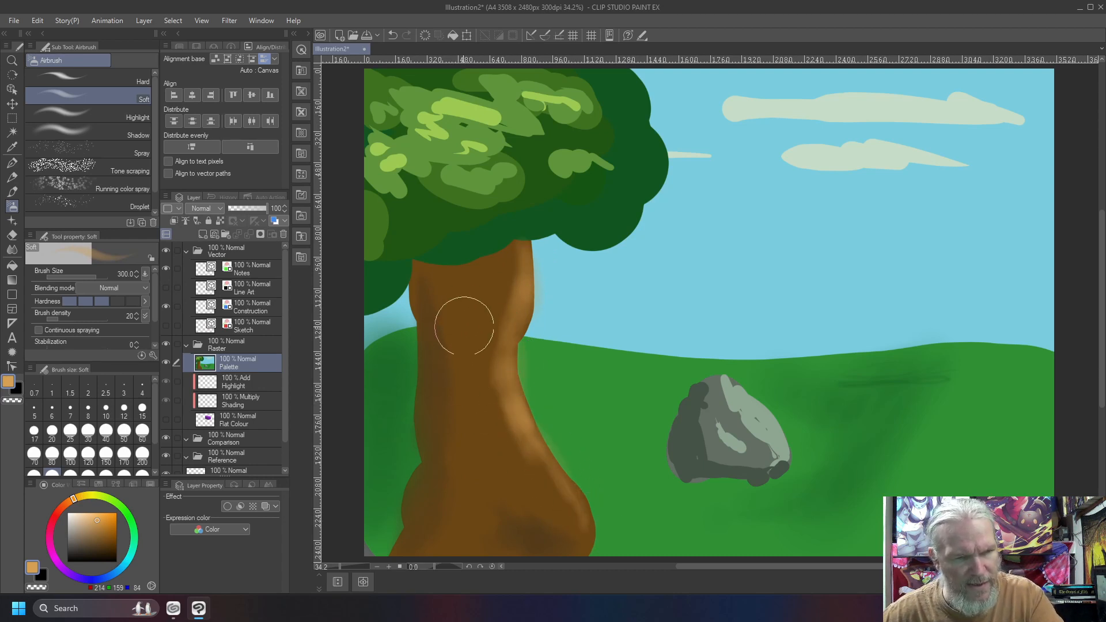
pyautogui.press('[')
pyautogui.press('[')
pyautogui.press('[')
pyautogui.press('[')
pyautogui.press('[')
pyautogui.press('[')
pyautogui.press('[')
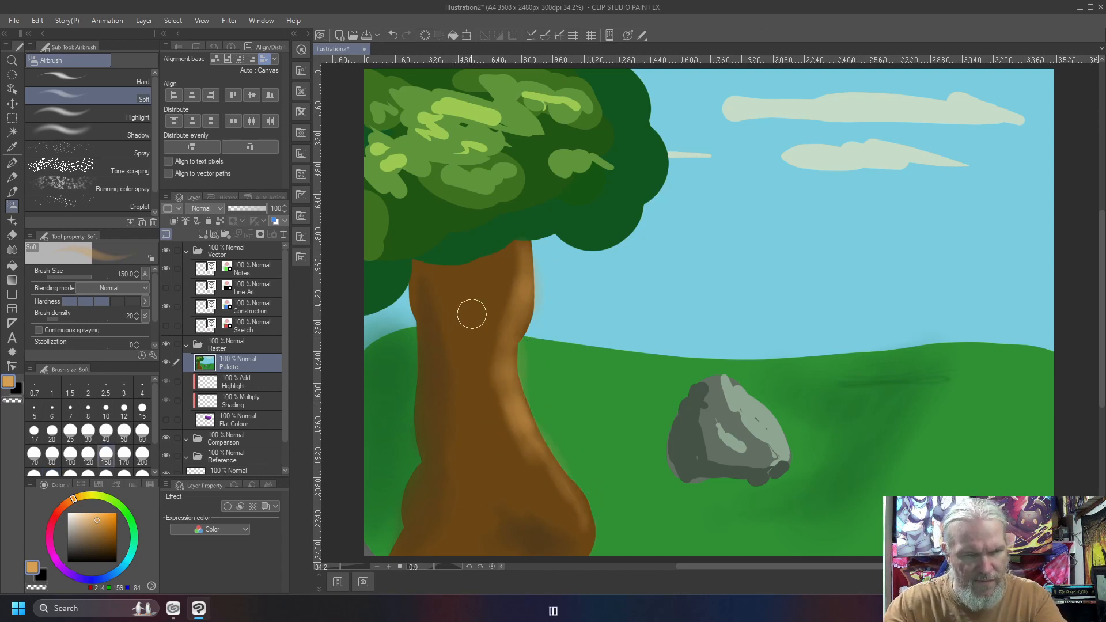
pyautogui.moveTo(469, 326); pyautogui.dragTo(474, 427)
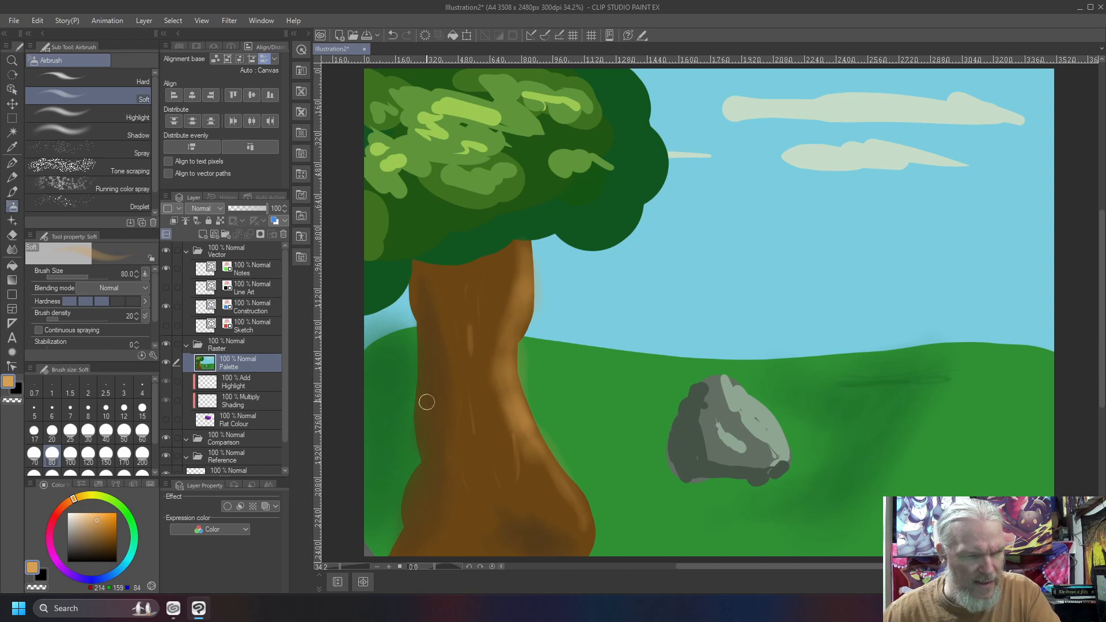
pyautogui.rightClick(459, 298)
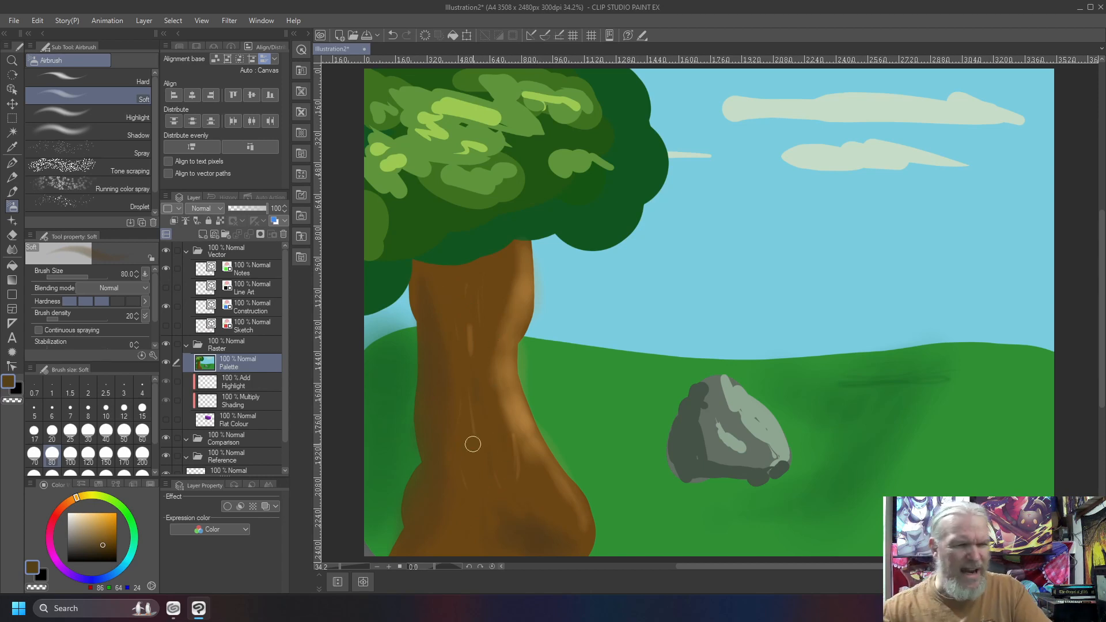
# Enlarge the airbrush to size 600 and try dark greens, including RGB 51, 86, 18, on the hill's right side, undoing the unwanted strokes.
pyautogui.rightClick(600, 224)
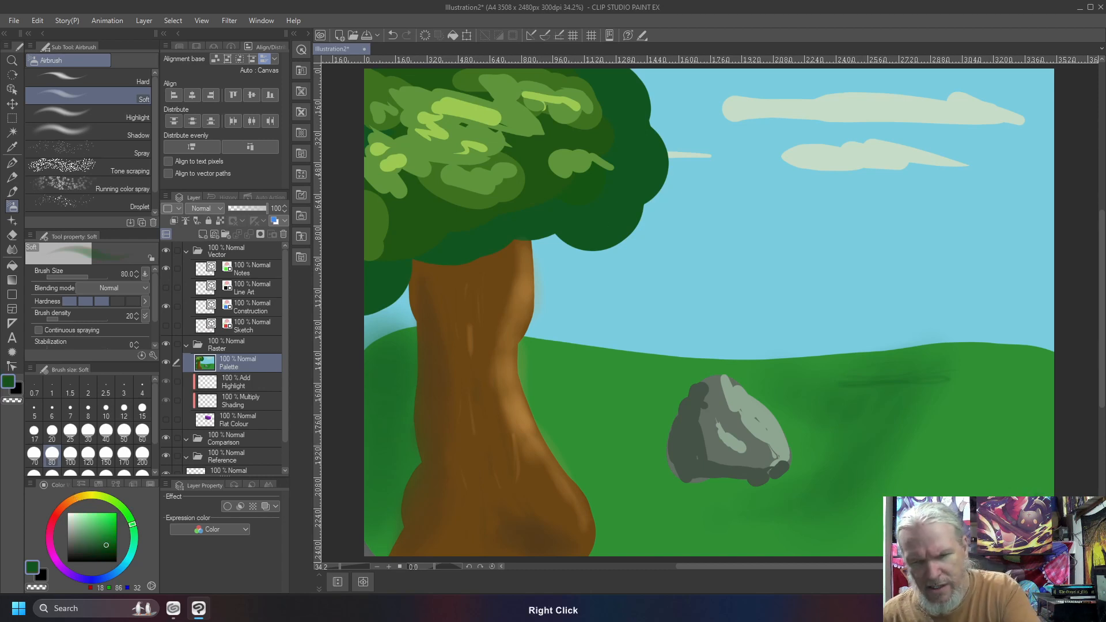
pyautogui.press(']')
pyautogui.press(']')
pyautogui.press(']')
pyautogui.press(']')
pyautogui.press(']')
pyautogui.press(']')
pyautogui.press(']')
pyautogui.press(']')
pyautogui.press(']')
pyautogui.press(']')
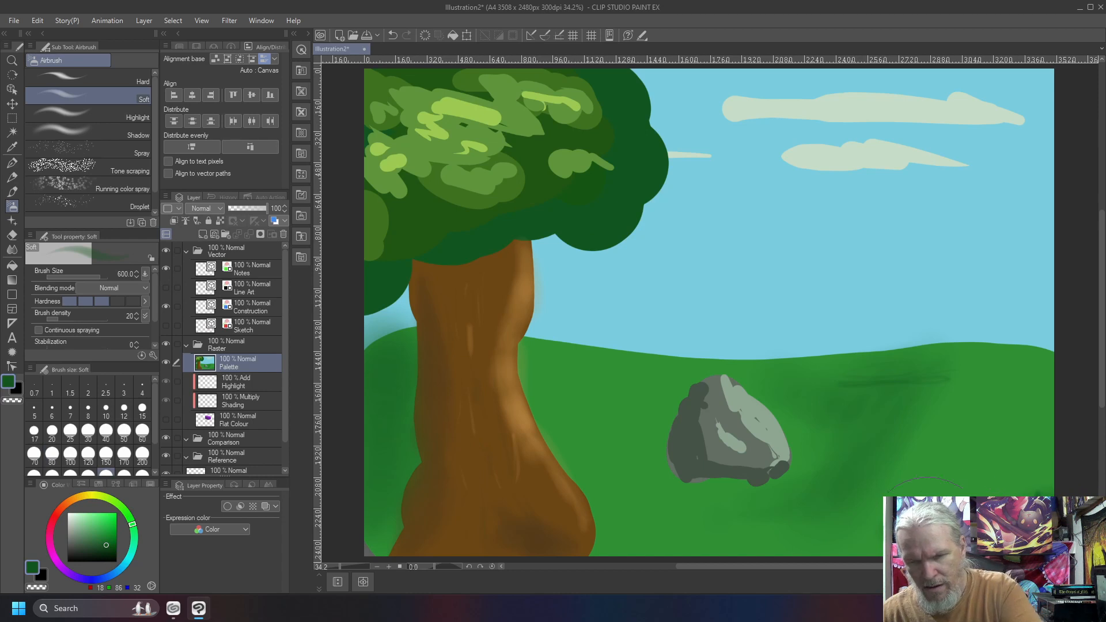
pyautogui.hotkey('ctrl', 'z')
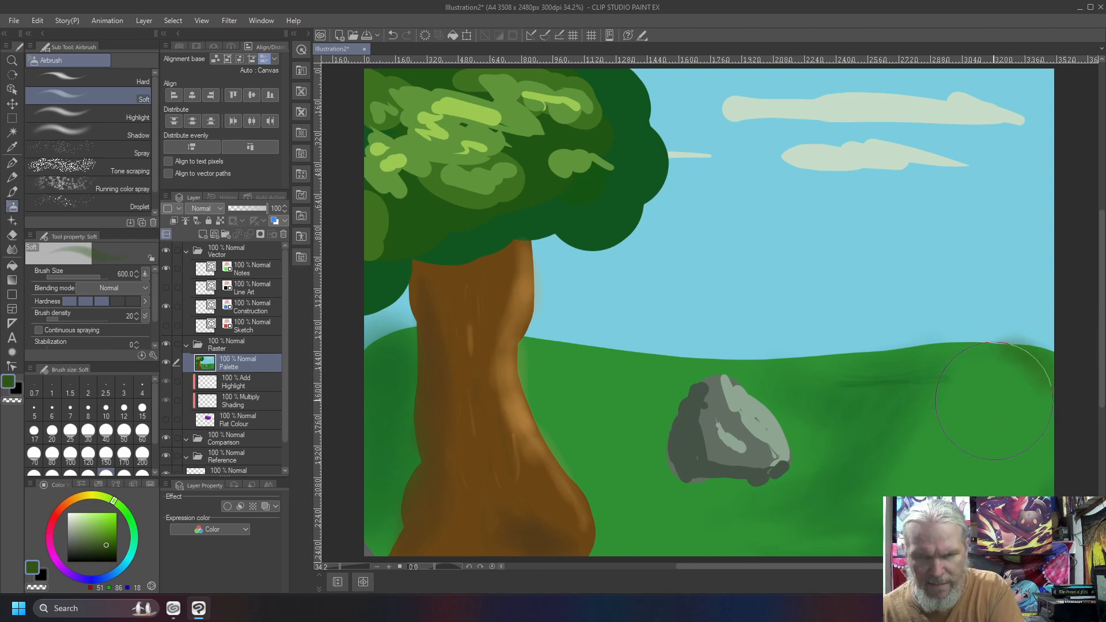
pyautogui.hotkey('ctrl', 'z')
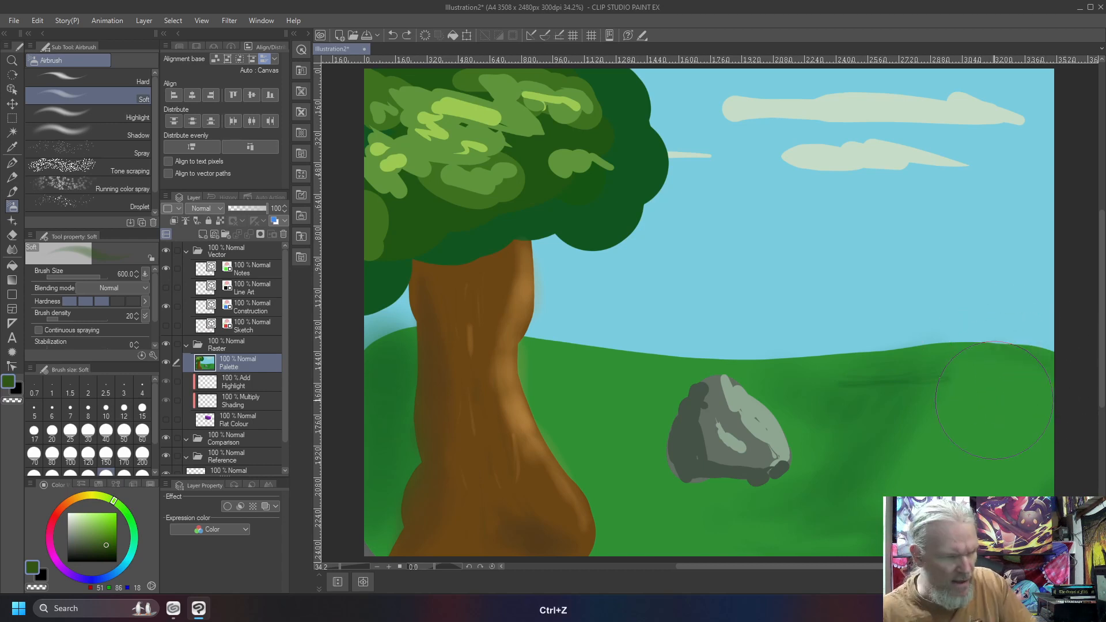
# Airbrush yellow-green light (RGB 84, 157, 16) on the grass beside the trunk and at the far right, and a sampled dark grey shadow by the rock's base.
pyautogui.click(113, 529)
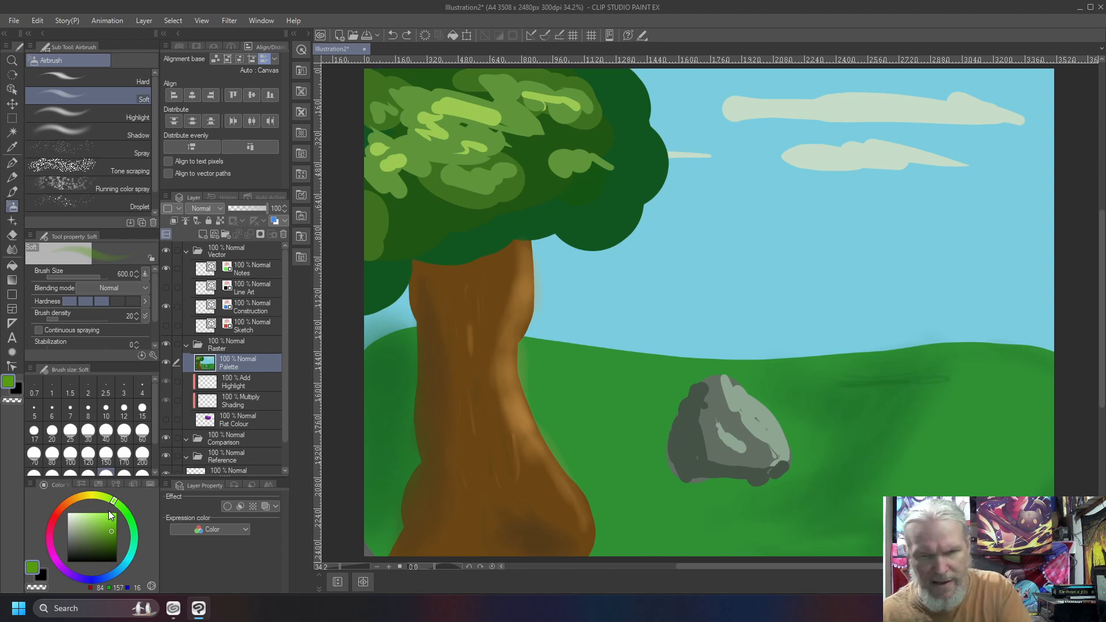
pyautogui.moveTo(1037, 353); pyautogui.dragTo(1028, 386)
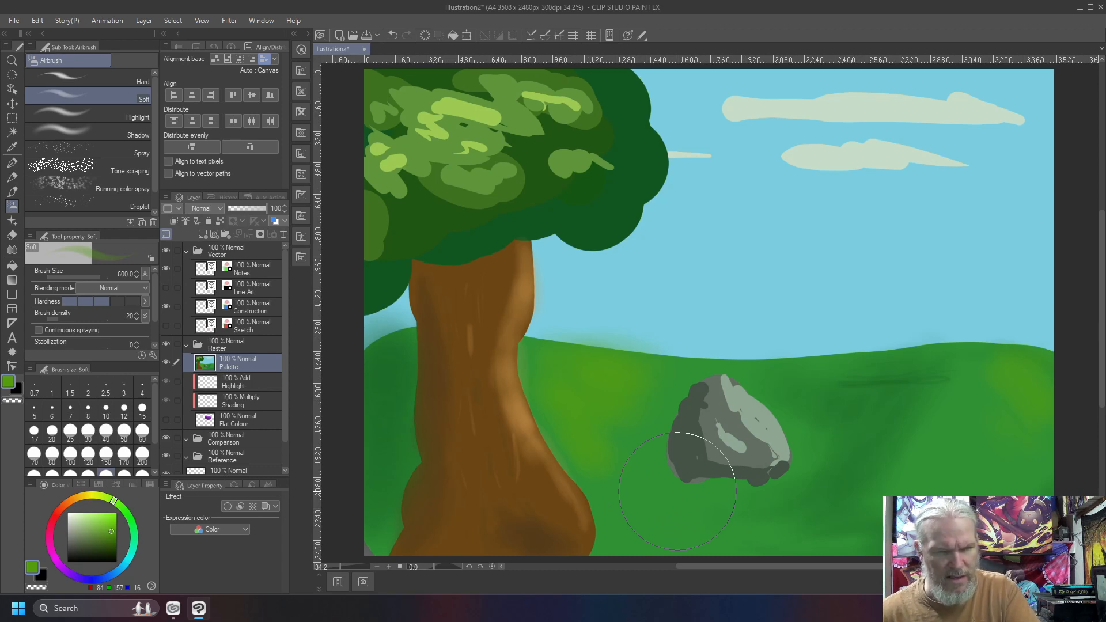
pyautogui.rightClick(688, 447)
pyautogui.moveTo(643, 472)
pyautogui.mouseDown()
pyautogui.moveTo(595, 464)
pyautogui.moveTo(699, 483)
pyautogui.moveTo(662, 483)
pyautogui.moveTo(655, 460)
pyautogui.moveTo(645, 480)
pyautogui.moveTo(689, 479)
pyautogui.moveTo(650, 472)
pyautogui.moveTo(777, 478)
pyautogui.mouseUp()
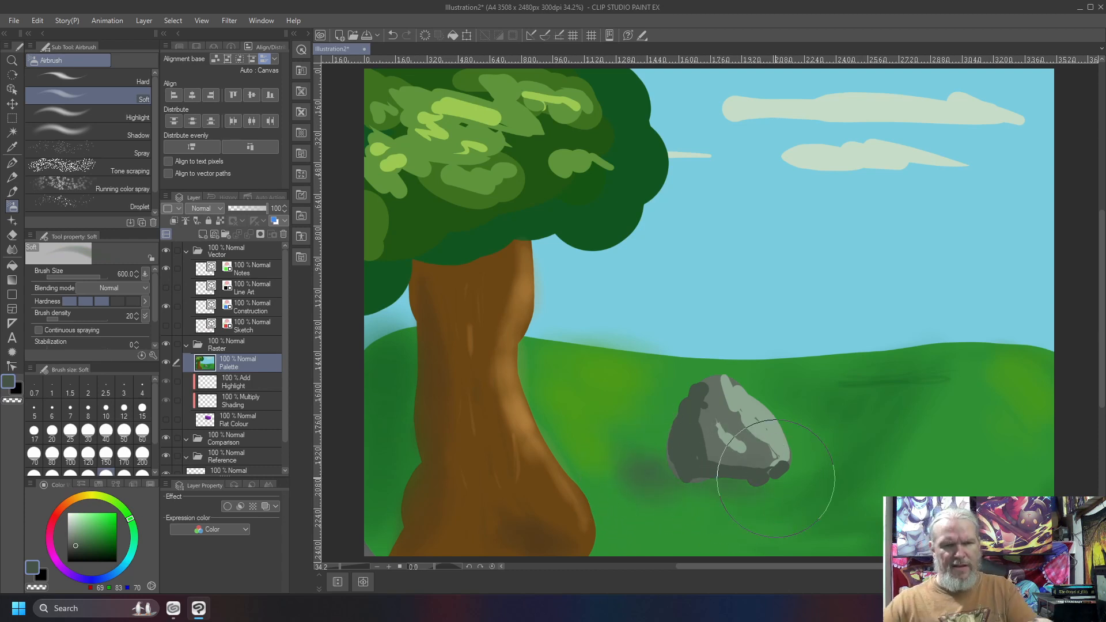
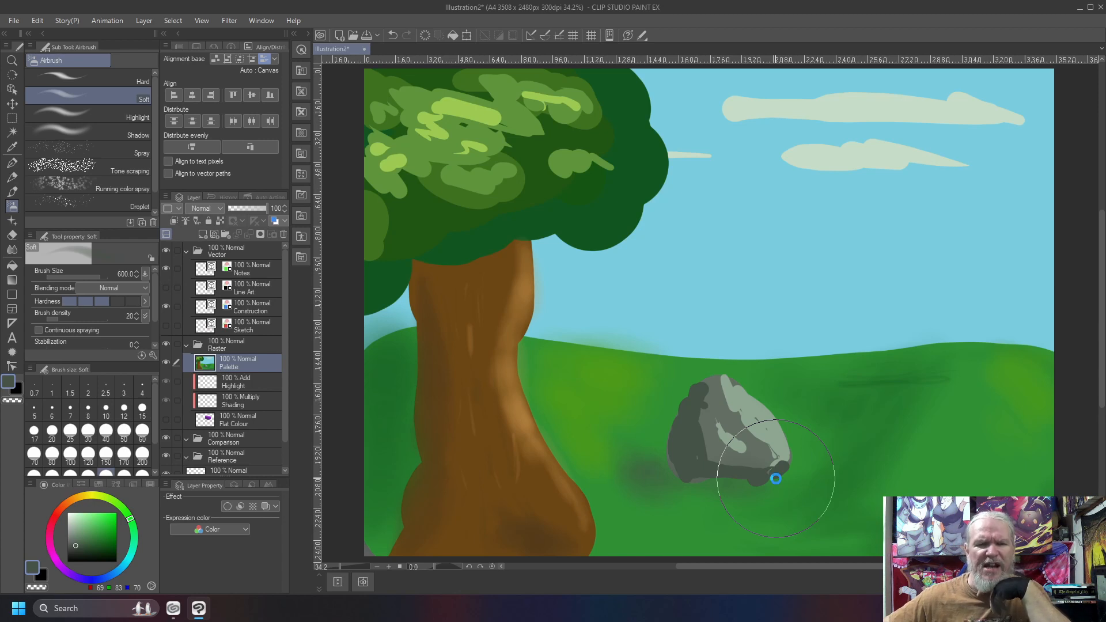
# Clear the landscape from the Palette layer and switch to the Line brush at size 8 in black.
pyautogui.press('Delete')
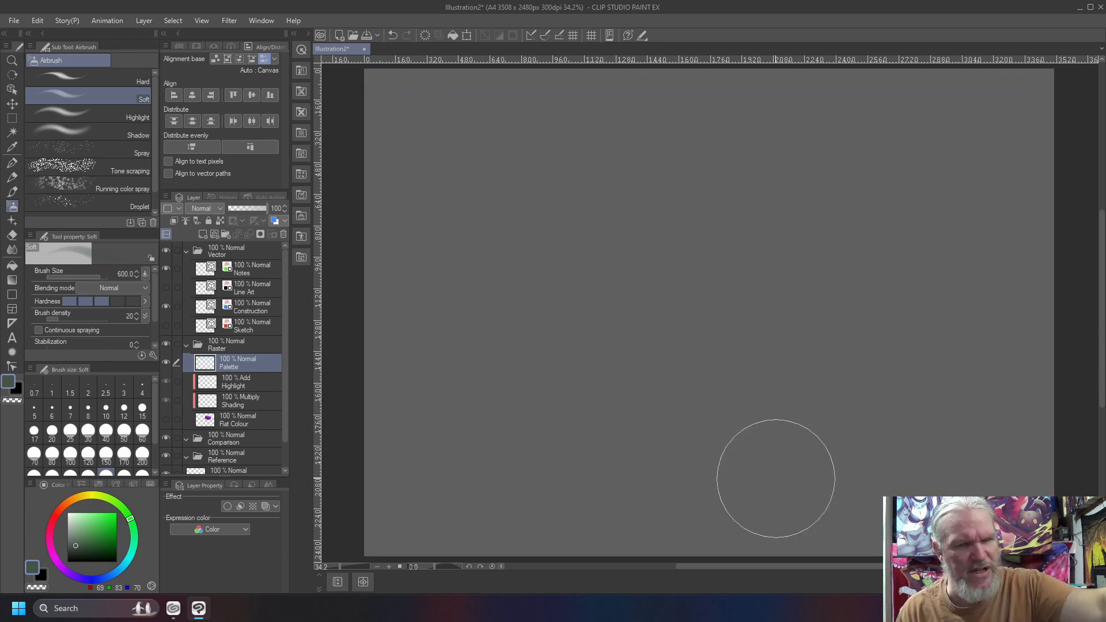
pyautogui.press('b')
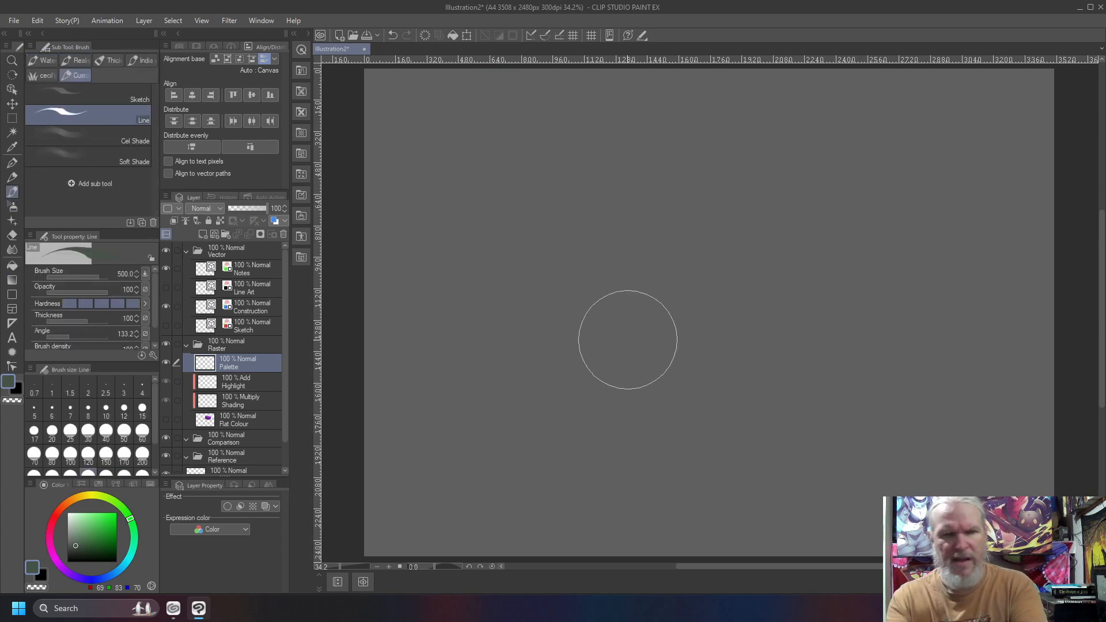
pyautogui.press('[')
pyautogui.press('[')
pyautogui.press('[')
pyautogui.press('[')
pyautogui.press('[')
pyautogui.press('[')
pyautogui.press('[')
pyautogui.press('[')
pyautogui.press('[')
pyautogui.press('[')
pyautogui.press('[')
pyautogui.press('[')
pyautogui.press('[')
pyautogui.press('[')
pyautogui.press('[')
pyautogui.press('[')
pyautogui.press('[')
pyautogui.press('[')
pyautogui.press('[')
pyautogui.press('[')
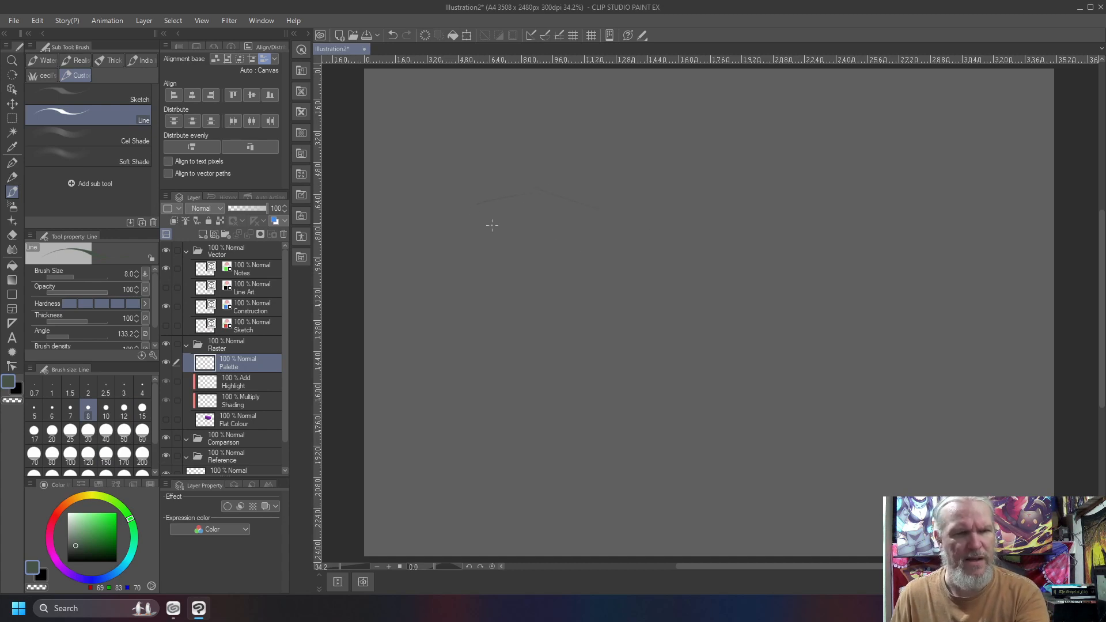
pyautogui.hotkey('ctrl', 'z')
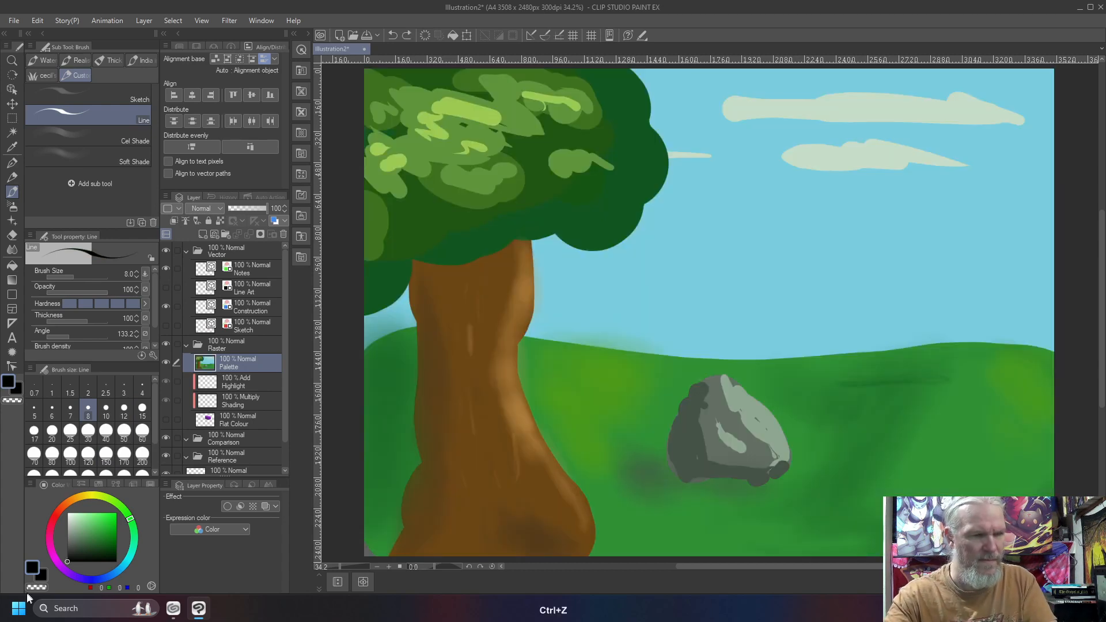
pyautogui.hotkey('ctrl', 'shift', 'z')
# Sketch a large box in perspective in the canvas's upper-left area, with its top and two front faces.
pyautogui.moveTo(669, 211); pyautogui.dragTo(523, 149)
pyautogui.moveTo(523, 150)
pyautogui.mouseDown()
pyautogui.moveTo(447, 174)
pyautogui.moveTo(477, 214)
pyautogui.moveTo(550, 251)
pyautogui.mouseUp()
pyautogui.moveTo(667, 210); pyautogui.dragTo(553, 251)
pyautogui.moveTo(519, 236); pyautogui.dragTo(424, 186)
pyautogui.moveTo(557, 283); pyautogui.dragTo(557, 351)
pyautogui.moveTo(667, 212)
pyautogui.mouseDown()
pyautogui.moveTo(666, 275)
pyautogui.moveTo(555, 353)
pyautogui.moveTo(428, 284)
pyautogui.mouseUp()
pyautogui.moveTo(430, 196); pyautogui.dragTo(438, 287)
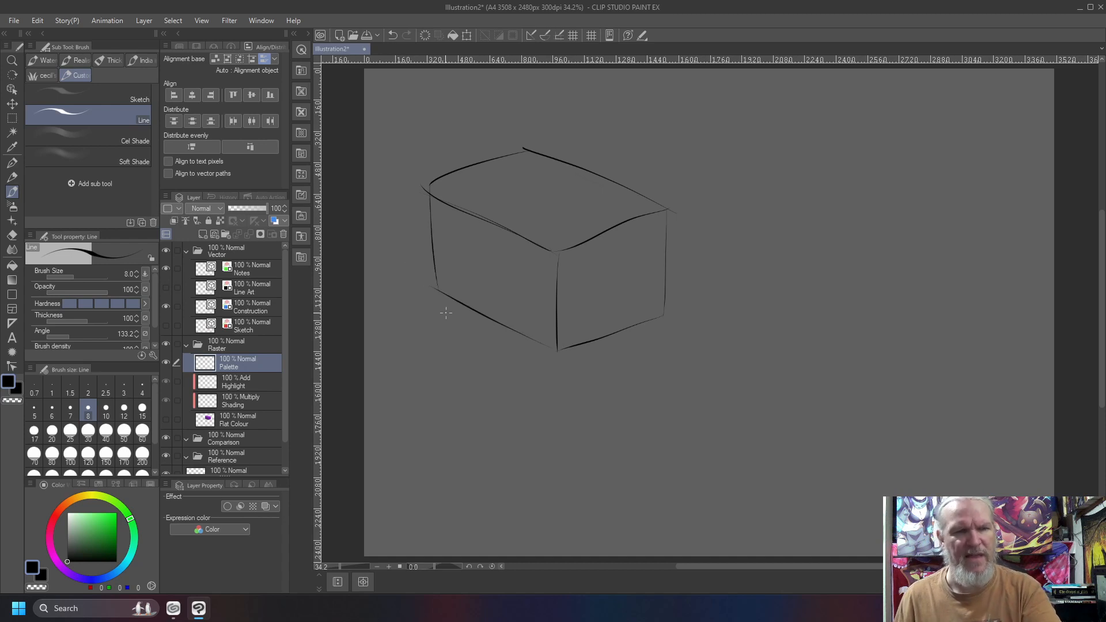
pyautogui.moveTo(543, 287); pyautogui.dragTo(438, 243)
pyautogui.moveTo(551, 292); pyautogui.dragTo(522, 286)
pyautogui.hotkey('ctrl', 'z')
pyautogui.hotkey('ctrl', 'z')
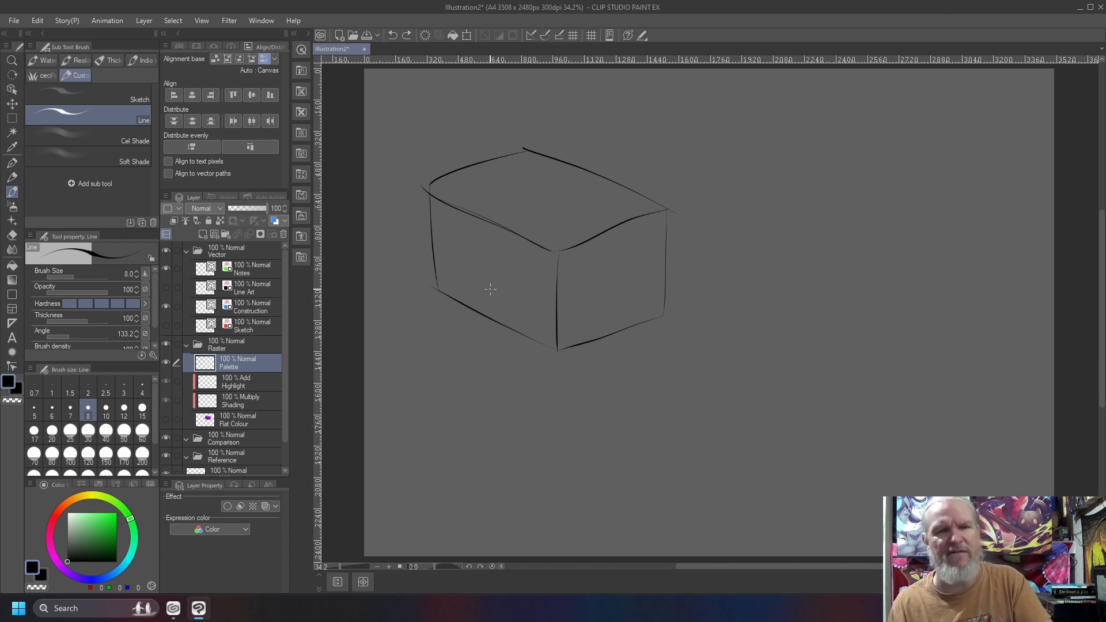
# Sketch a large circle to the right of the box and an upright cylinder with curved contour lines beside it.
pyautogui.moveTo(745, 225)
pyautogui.mouseDown()
pyautogui.moveTo(789, 332)
pyautogui.moveTo(747, 242)
pyautogui.mouseUp()
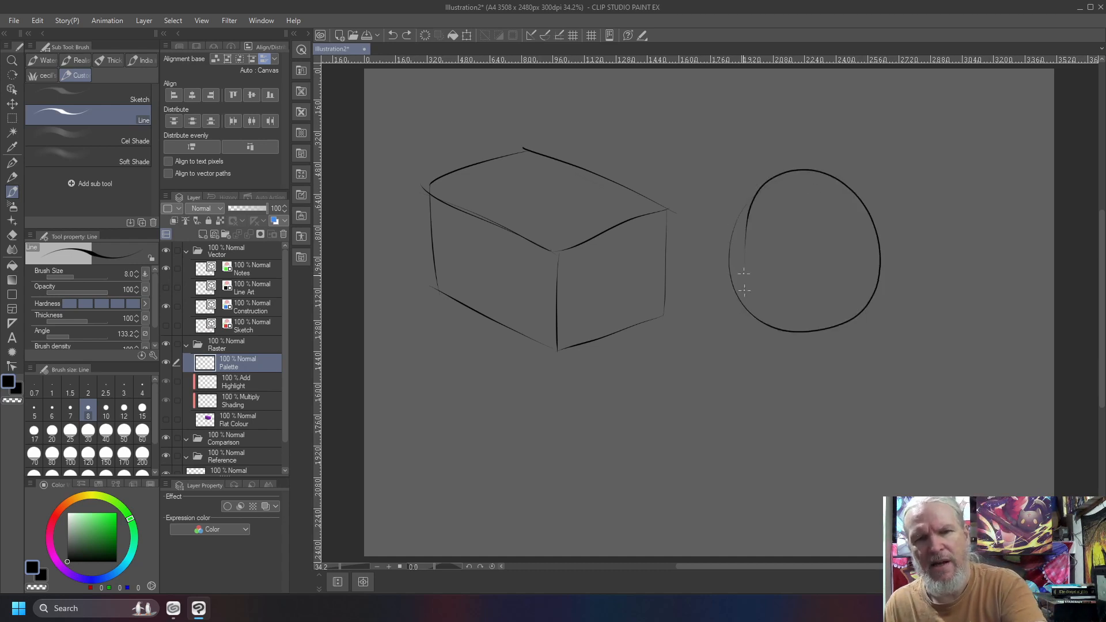
pyautogui.moveTo(917, 173)
pyautogui.mouseDown()
pyautogui.moveTo(1030, 186)
pyautogui.moveTo(917, 168)
pyautogui.moveTo(926, 320)
pyautogui.mouseUp()
pyautogui.moveTo(1023, 205)
pyautogui.mouseDown()
pyautogui.moveTo(1021, 303)
pyautogui.moveTo(926, 340)
pyautogui.moveTo(922, 176)
pyautogui.moveTo(925, 294)
pyautogui.moveTo(1024, 344)
pyautogui.mouseUp()
pyautogui.moveTo(1013, 268); pyautogui.dragTo(933, 258)
pyautogui.moveTo(1022, 230); pyautogui.dragTo(910, 217)
pyautogui.moveTo(1015, 307); pyautogui.dragTo(934, 302)
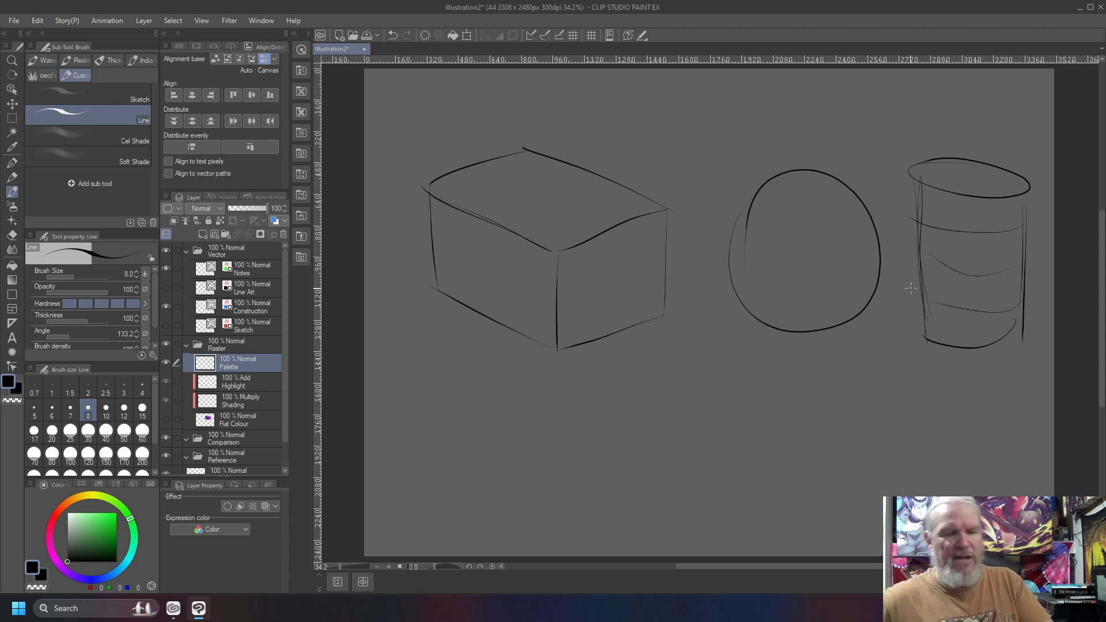
# Sketch a small cube below the large box and a long, slanted box to the cube's right.
pyautogui.moveTo(522, 415)
pyautogui.mouseDown()
pyautogui.moveTo(446, 412)
pyautogui.moveTo(489, 433)
pyautogui.moveTo(522, 420)
pyautogui.moveTo(524, 480)
pyautogui.moveTo(493, 490)
pyautogui.mouseUp()
pyautogui.moveTo(489, 433); pyautogui.dragTo(488, 488)
pyautogui.moveTo(493, 491); pyautogui.dragTo(457, 471)
pyautogui.moveTo(448, 414)
pyautogui.mouseDown()
pyautogui.moveTo(449, 474)
pyautogui.moveTo(474, 481)
pyautogui.mouseUp()
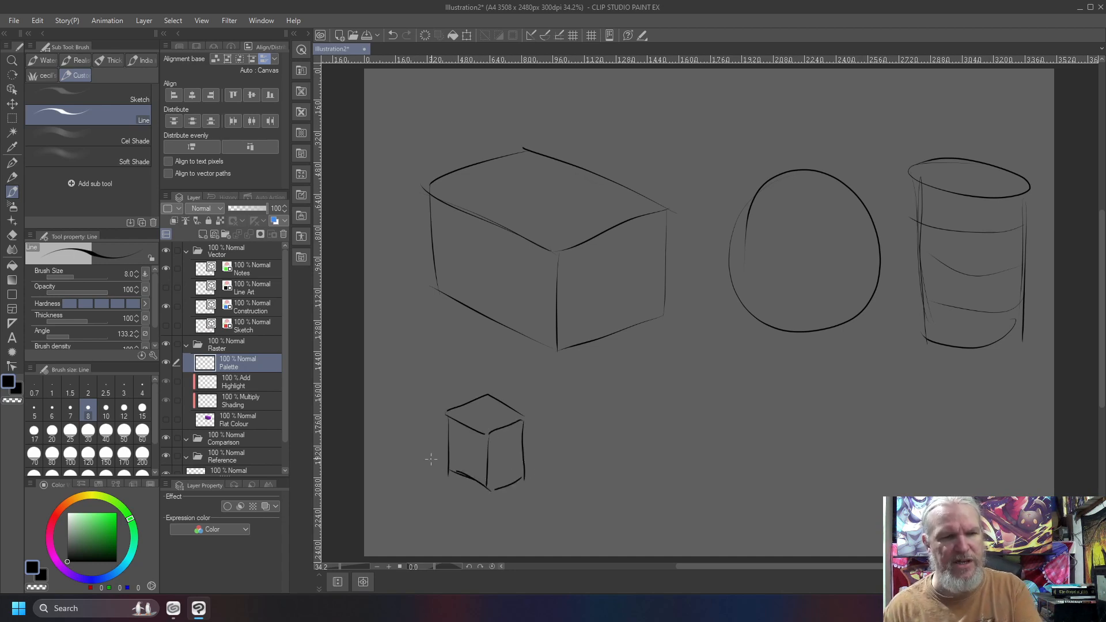
pyautogui.moveTo(698, 345)
pyautogui.mouseDown()
pyautogui.moveTo(563, 394)
pyautogui.moveTo(592, 418)
pyautogui.moveTo(724, 378)
pyautogui.moveTo(593, 413)
pyautogui.moveTo(570, 452)
pyautogui.moveTo(584, 461)
pyautogui.moveTo(713, 424)
pyautogui.mouseUp()
pyautogui.moveTo(721, 385); pyautogui.dragTo(713, 425)
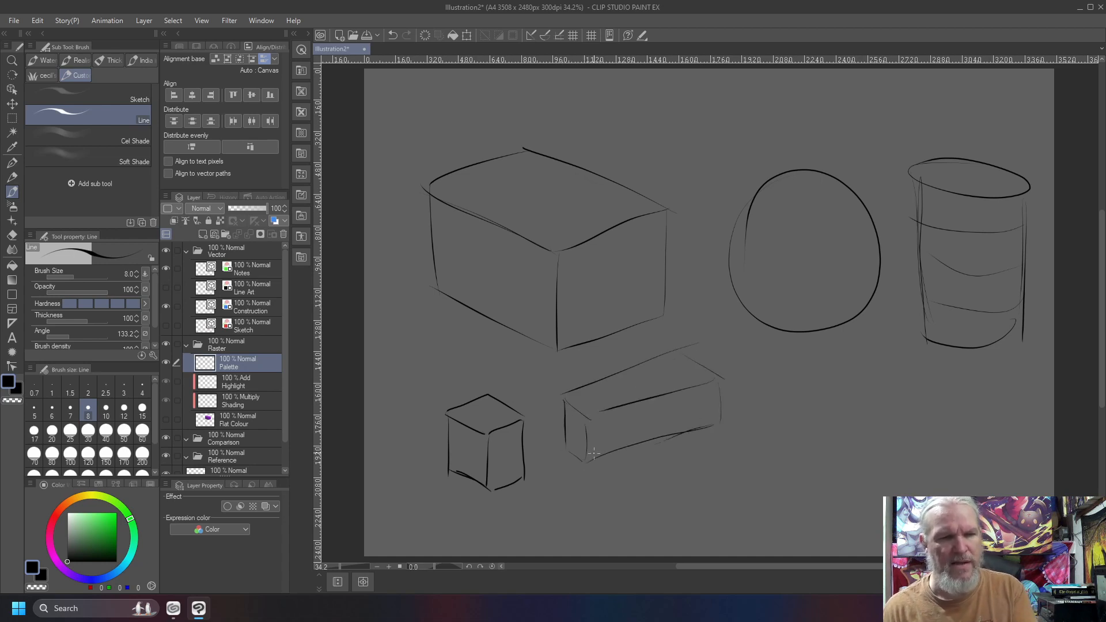
# Sketch a long box at the canvas's left edge and a narrow upright box against the small cube's right side.
pyautogui.moveTo(495, 352)
pyautogui.mouseDown()
pyautogui.moveTo(388, 311)
pyautogui.moveTo(364, 315)
pyautogui.mouseUp()
pyautogui.moveTo(368, 325)
pyautogui.mouseDown()
pyautogui.moveTo(482, 377)
pyautogui.moveTo(478, 360)
pyautogui.moveTo(474, 390)
pyautogui.moveTo(491, 365)
pyautogui.moveTo(497, 388)
pyautogui.moveTo(468, 402)
pyautogui.mouseUp()
pyautogui.moveTo(491, 355)
pyautogui.mouseDown()
pyautogui.moveTo(458, 394)
pyautogui.moveTo(476, 397)
pyautogui.moveTo(389, 383)
pyautogui.mouseUp()
pyautogui.moveTo(372, 321)
pyautogui.mouseDown()
pyautogui.moveTo(368, 359)
pyautogui.moveTo(478, 403)
pyautogui.mouseUp()
pyautogui.moveTo(551, 426)
pyautogui.mouseDown()
pyautogui.moveTo(555, 518)
pyautogui.moveTo(538, 536)
pyautogui.moveTo(531, 429)
pyautogui.moveTo(546, 420)
pyautogui.moveTo(523, 410)
pyautogui.moveTo(534, 534)
pyautogui.mouseUp()
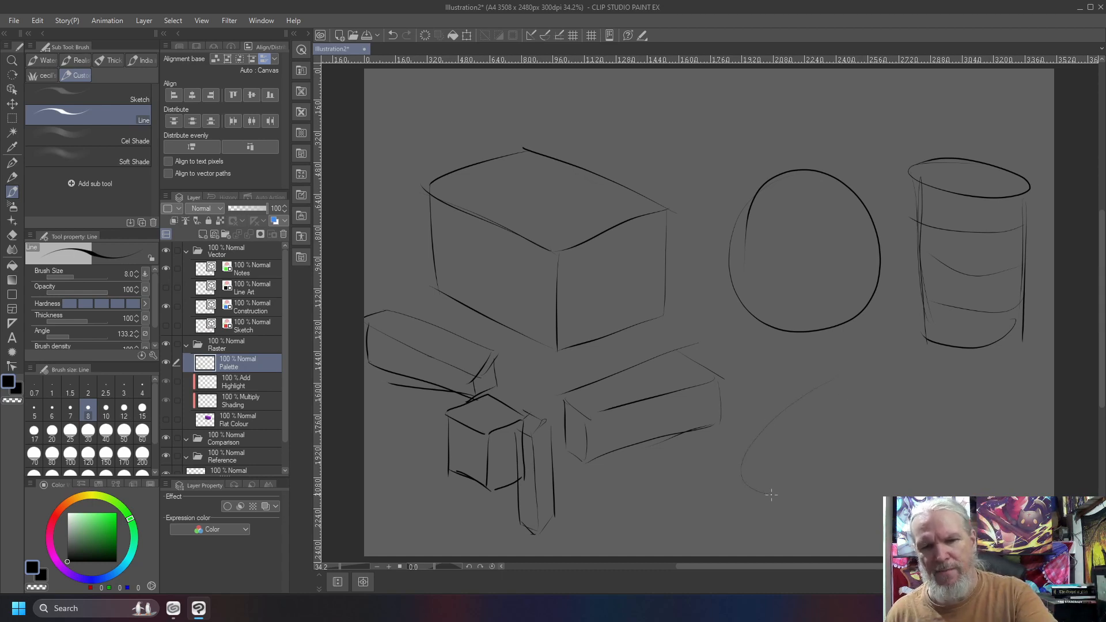
# Draw three ellipses at different angles in the canvas's lower-right area, and clear the layer.
pyautogui.moveTo(889, 388); pyautogui.dragTo(802, 393)
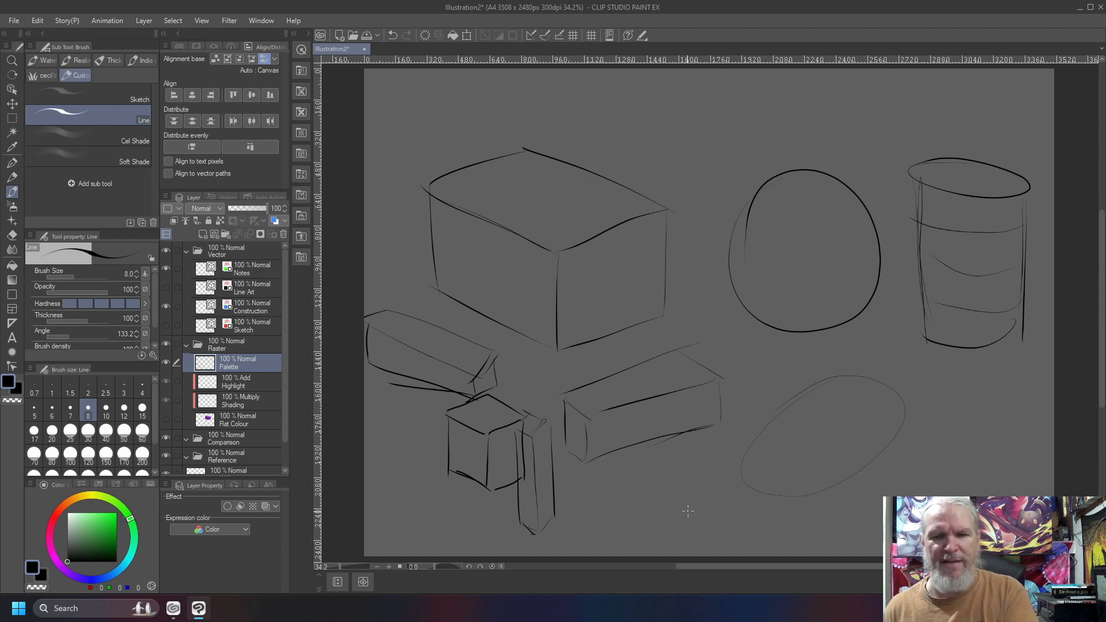
pyautogui.moveTo(921, 382)
pyautogui.mouseDown()
pyautogui.moveTo(1029, 445)
pyautogui.moveTo(902, 375)
pyautogui.mouseUp()
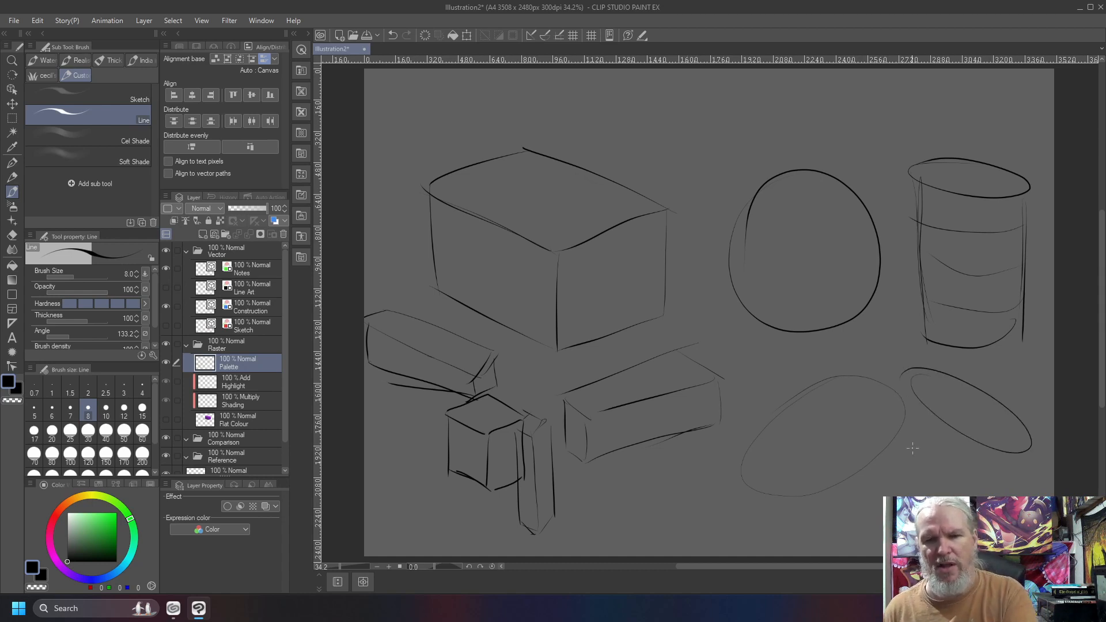
pyautogui.moveTo(897, 490)
pyautogui.mouseDown()
pyautogui.moveTo(906, 434)
pyautogui.moveTo(946, 491)
pyautogui.mouseUp()
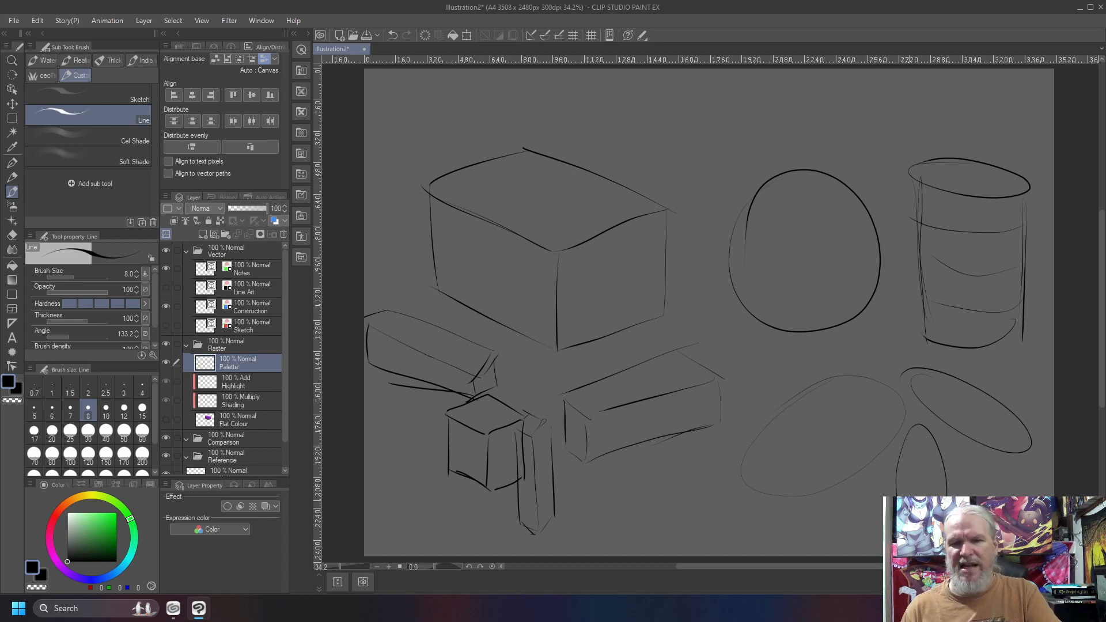
pyautogui.press('Delete')
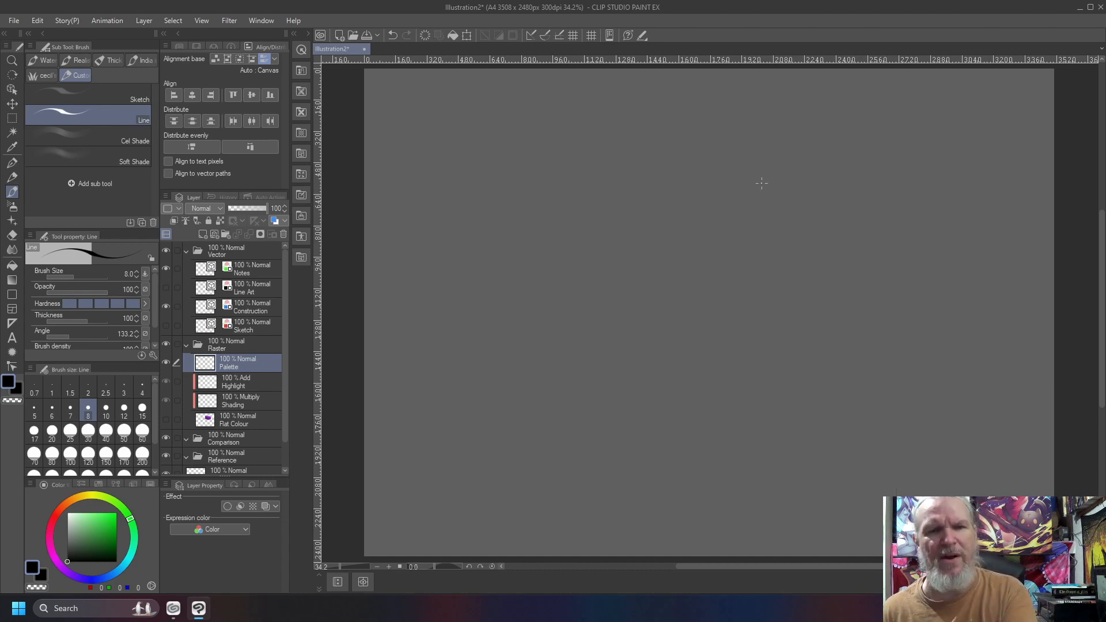
# Sketch two wide, shallow cylinders with oppositely tilted elliptical tops across the upper half of the canvas.
pyautogui.moveTo(862, 211)
pyautogui.mouseDown()
pyautogui.moveTo(625, 156)
pyautogui.moveTo(897, 241)
pyautogui.moveTo(902, 334)
pyautogui.moveTo(634, 269)
pyautogui.mouseUp()
pyautogui.moveTo(623, 176); pyautogui.dragTo(629, 282)
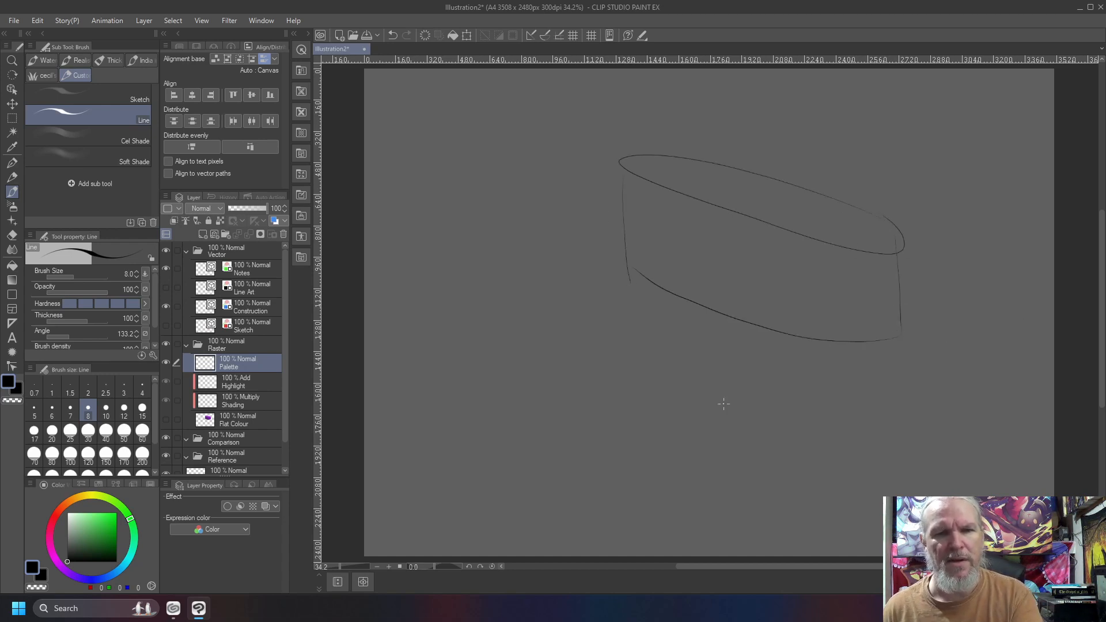
pyautogui.moveTo(585, 175)
pyautogui.mouseDown()
pyautogui.moveTo(411, 291)
pyautogui.moveTo(560, 184)
pyautogui.moveTo(536, 192)
pyautogui.mouseUp()
pyautogui.moveTo(623, 235)
pyautogui.mouseDown()
pyautogui.moveTo(617, 287)
pyautogui.moveTo(470, 339)
pyautogui.mouseUp()
pyautogui.moveTo(416, 297)
pyautogui.mouseDown()
pyautogui.moveTo(431, 370)
pyautogui.moveTo(562, 341)
pyautogui.moveTo(620, 281)
pyautogui.mouseUp()
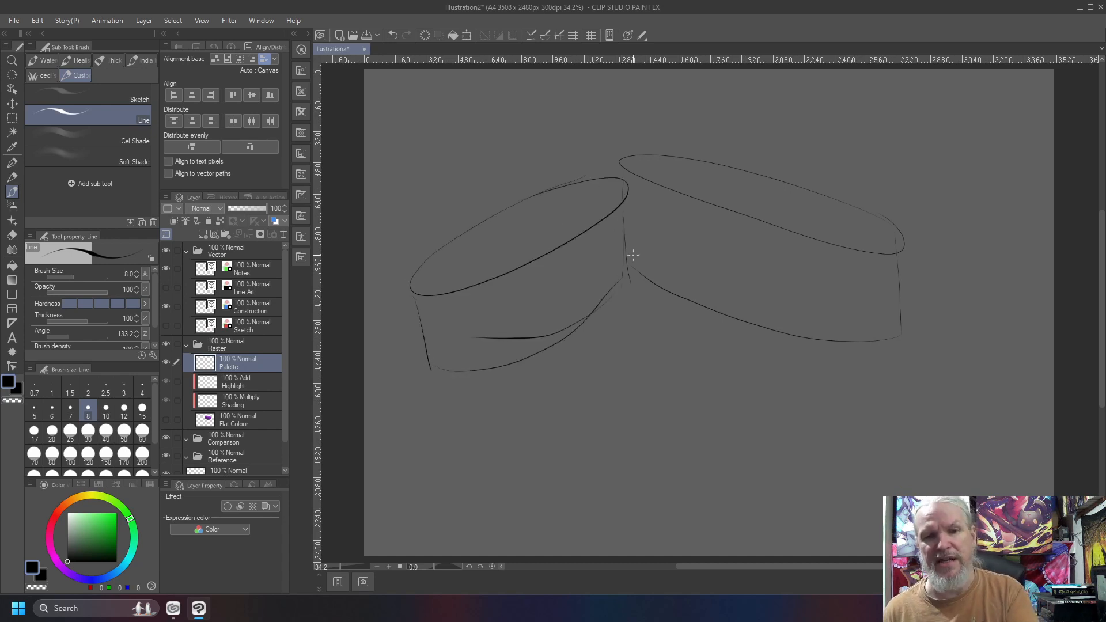
# Sketch a tall upright cylinder at the lower middle and a wider tilted one at the lower right, and clear the layer.
pyautogui.moveTo(717, 353); pyautogui.dragTo(604, 390)
pyautogui.moveTo(702, 357)
pyautogui.mouseDown()
pyautogui.moveTo(717, 349)
pyautogui.moveTo(706, 360)
pyautogui.moveTo(712, 525)
pyautogui.mouseUp()
pyautogui.moveTo(615, 369); pyautogui.dragTo(619, 512)
pyautogui.moveTo(710, 519); pyautogui.dragTo(619, 528)
pyautogui.moveTo(836, 353)
pyautogui.mouseDown()
pyautogui.moveTo(939, 370)
pyautogui.moveTo(845, 360)
pyautogui.moveTo(865, 535)
pyautogui.mouseUp()
pyautogui.moveTo(1027, 426)
pyautogui.mouseDown()
pyautogui.moveTo(1027, 469)
pyautogui.moveTo(856, 510)
pyautogui.mouseUp()
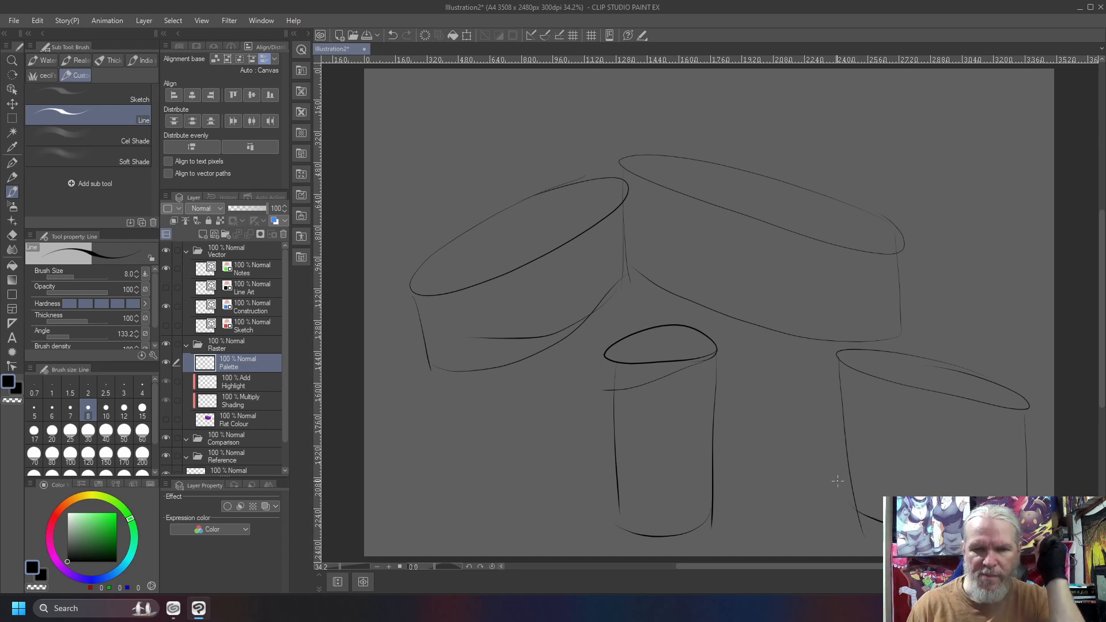
pyautogui.press('Delete')
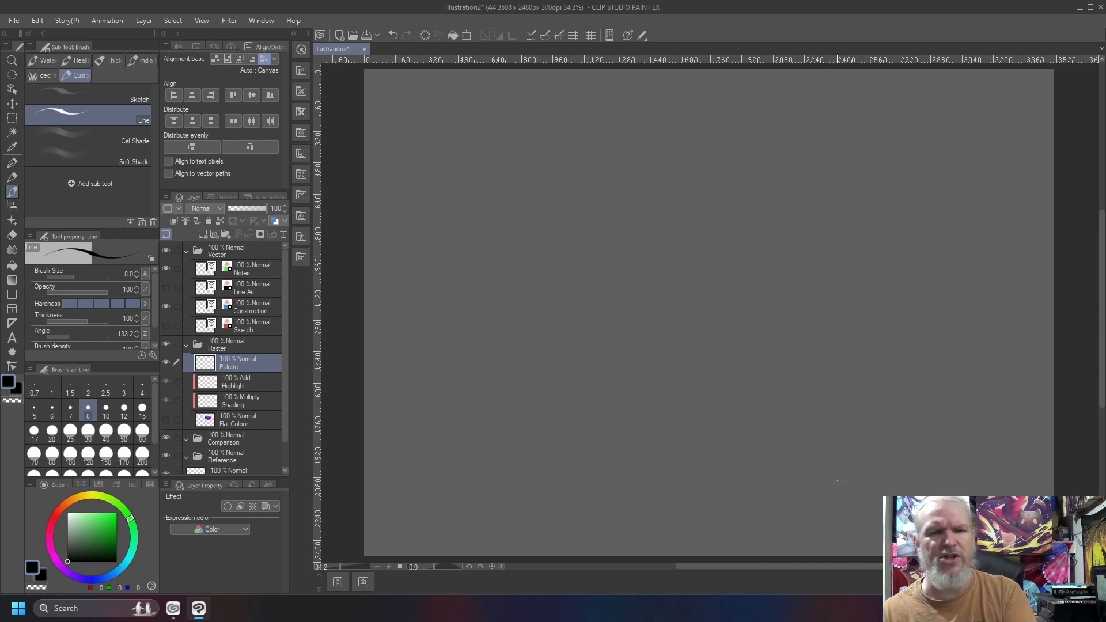
# Sketch a box that tapers towards its top, with an arrow running along each of its two front faces.
pyautogui.moveTo(597, 179)
pyautogui.mouseDown()
pyautogui.moveTo(514, 154)
pyautogui.moveTo(526, 156)
pyautogui.moveTo(459, 166)
pyautogui.mouseUp()
pyautogui.moveTo(459, 167); pyautogui.dragTo(525, 196)
pyautogui.moveTo(588, 184)
pyautogui.mouseDown()
pyautogui.moveTo(512, 197)
pyautogui.moveTo(610, 231)
pyautogui.moveTo(585, 376)
pyautogui.moveTo(523, 385)
pyautogui.mouseUp()
pyautogui.moveTo(523, 212)
pyautogui.mouseDown()
pyautogui.moveTo(525, 383)
pyautogui.moveTo(463, 351)
pyautogui.mouseUp()
pyautogui.moveTo(464, 169)
pyautogui.mouseDown()
pyautogui.moveTo(421, 321)
pyautogui.moveTo(536, 394)
pyautogui.mouseUp()
pyautogui.moveTo(557, 211); pyautogui.dragTo(584, 349)
pyautogui.moveTo(577, 230); pyautogui.dragTo(555, 239)
pyautogui.moveTo(478, 242); pyautogui.dragTo(461, 333)
pyautogui.moveTo(499, 226); pyautogui.dragTo(471, 224)
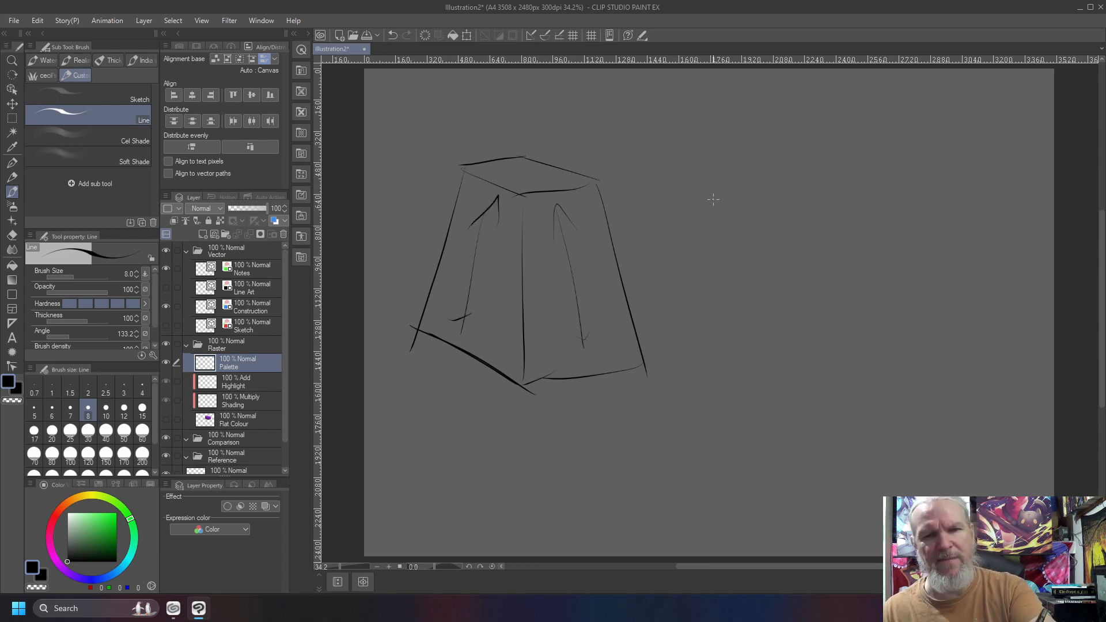
# Draw an egg shape narrowing upward to the right of the tapered box, and a flat-topped cone beside it.
pyautogui.moveTo(707, 190)
pyautogui.mouseDown()
pyautogui.moveTo(729, 391)
pyautogui.moveTo(759, 186)
pyautogui.moveTo(706, 192)
pyautogui.mouseUp()
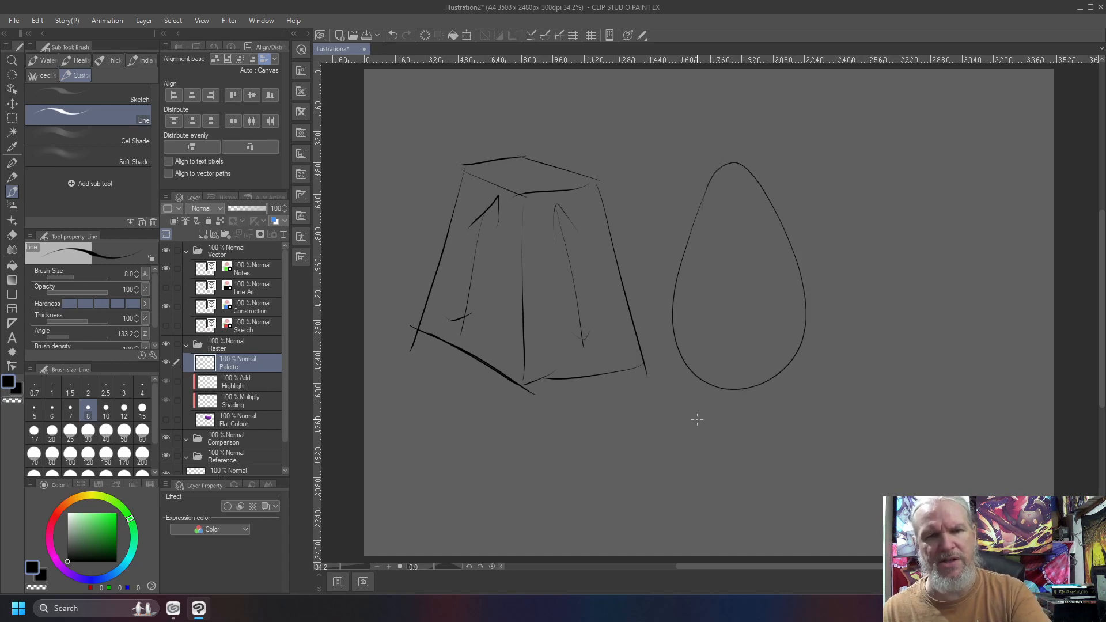
pyautogui.moveTo(915, 161)
pyautogui.mouseDown()
pyautogui.moveTo(933, 182)
pyautogui.moveTo(921, 161)
pyautogui.moveTo(822, 356)
pyautogui.moveTo(970, 366)
pyautogui.mouseUp()
pyautogui.moveTo(945, 183)
pyautogui.mouseDown()
pyautogui.moveTo(971, 343)
pyautogui.moveTo(857, 393)
pyautogui.mouseUp()
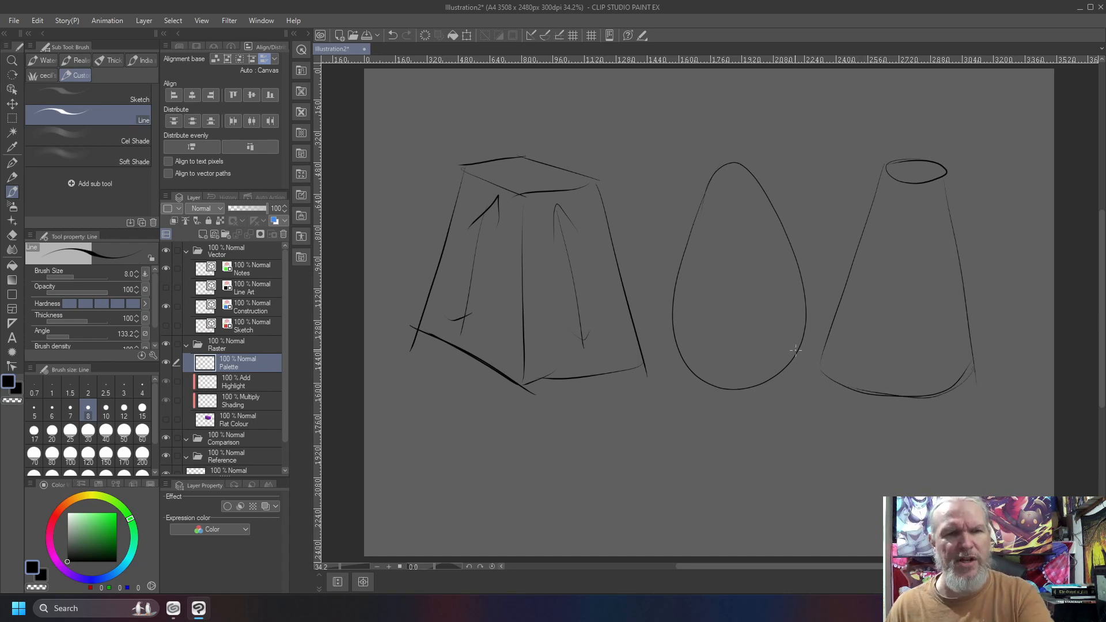
# Add a downward arrow above each of the three tapered forms and two curved contour lines across the cone.
pyautogui.moveTo(521, 96)
pyautogui.mouseDown()
pyautogui.moveTo(514, 126)
pyautogui.moveTo(544, 120)
pyautogui.mouseUp()
pyautogui.moveTo(728, 130); pyautogui.dragTo(749, 128)
pyautogui.moveTo(911, 89); pyautogui.dragTo(914, 136)
pyautogui.moveTo(903, 129); pyautogui.dragTo(930, 130)
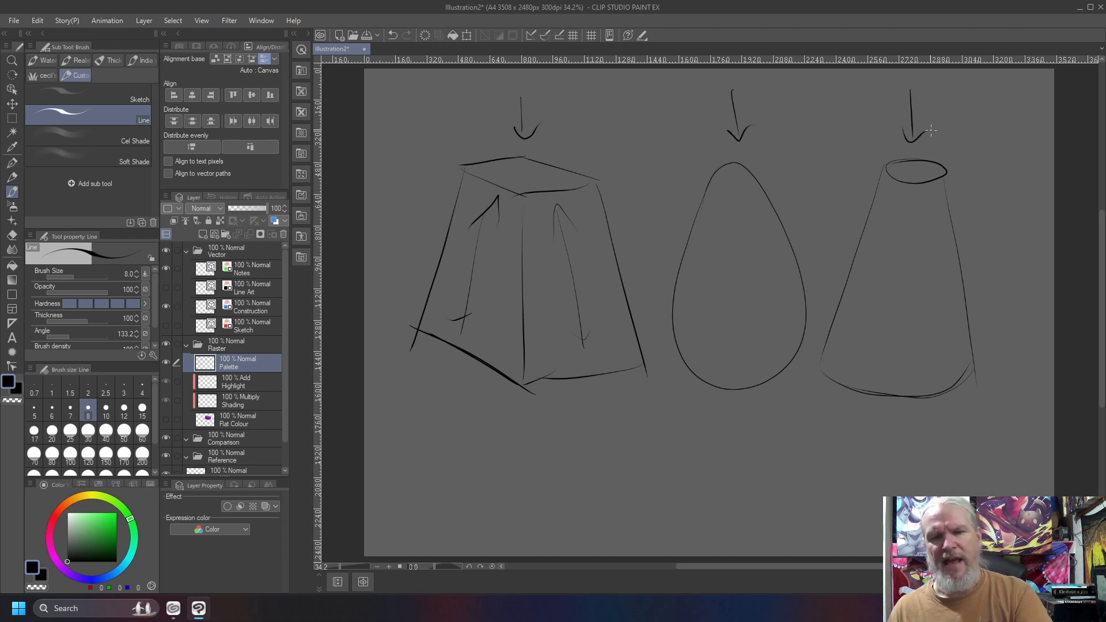
pyautogui.moveTo(966, 301)
pyautogui.mouseDown()
pyautogui.moveTo(926, 319)
pyautogui.moveTo(844, 295)
pyautogui.mouseUp()
pyautogui.moveTo(952, 234); pyautogui.dragTo(877, 231)
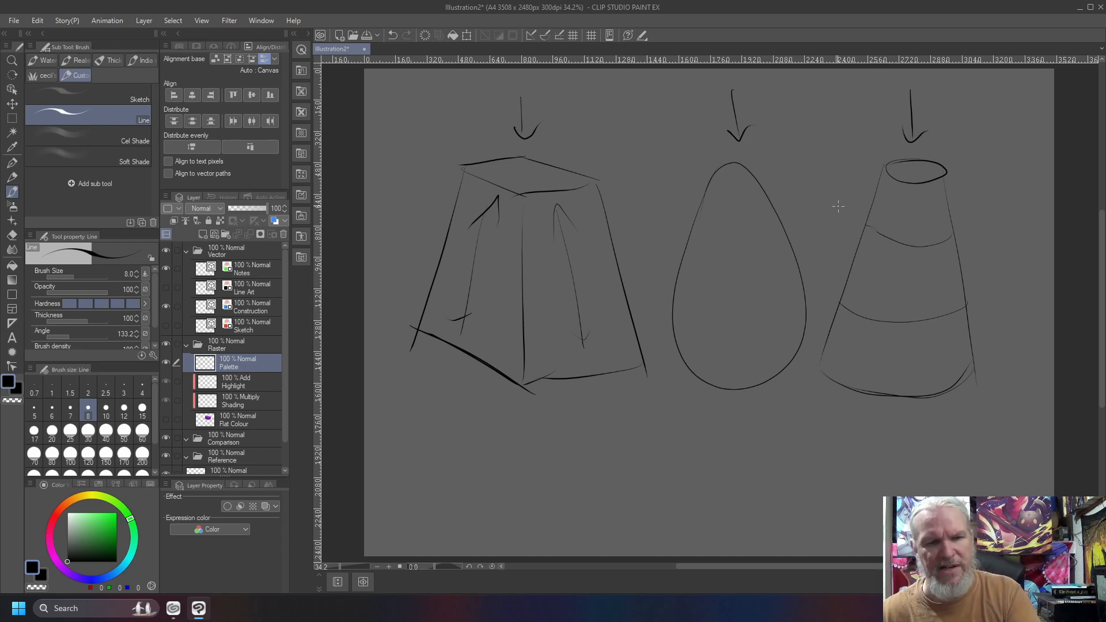
# Sketch a combined form with a four-sided base tapering to a rounded top beneath the egg, outline it loosely, and clear the layer.
pyautogui.moveTo(830, 514)
pyautogui.mouseDown()
pyautogui.moveTo(719, 512)
pyautogui.moveTo(670, 468)
pyautogui.moveTo(755, 461)
pyautogui.moveTo(685, 461)
pyautogui.mouseUp()
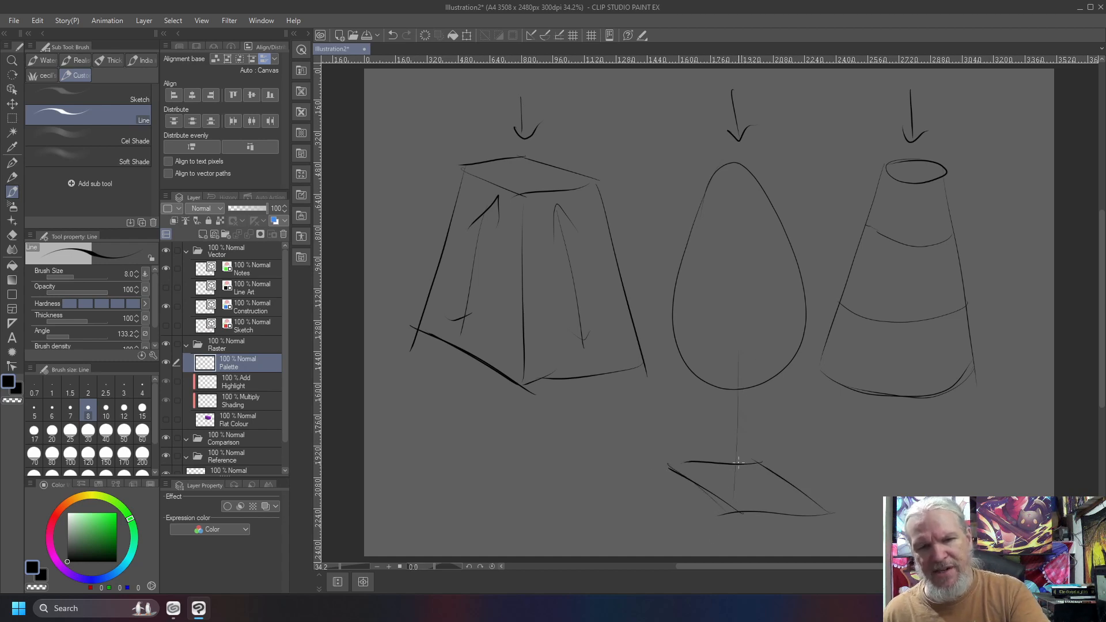
pyautogui.moveTo(726, 334); pyautogui.dragTo(833, 499)
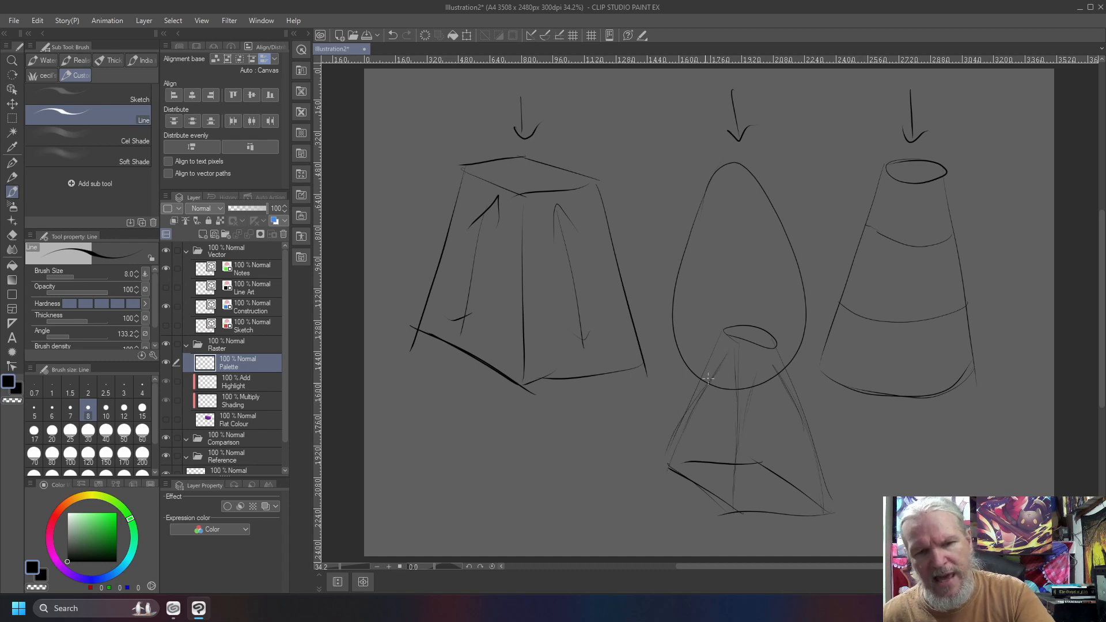
pyautogui.moveTo(735, 328); pyautogui.dragTo(767, 332)
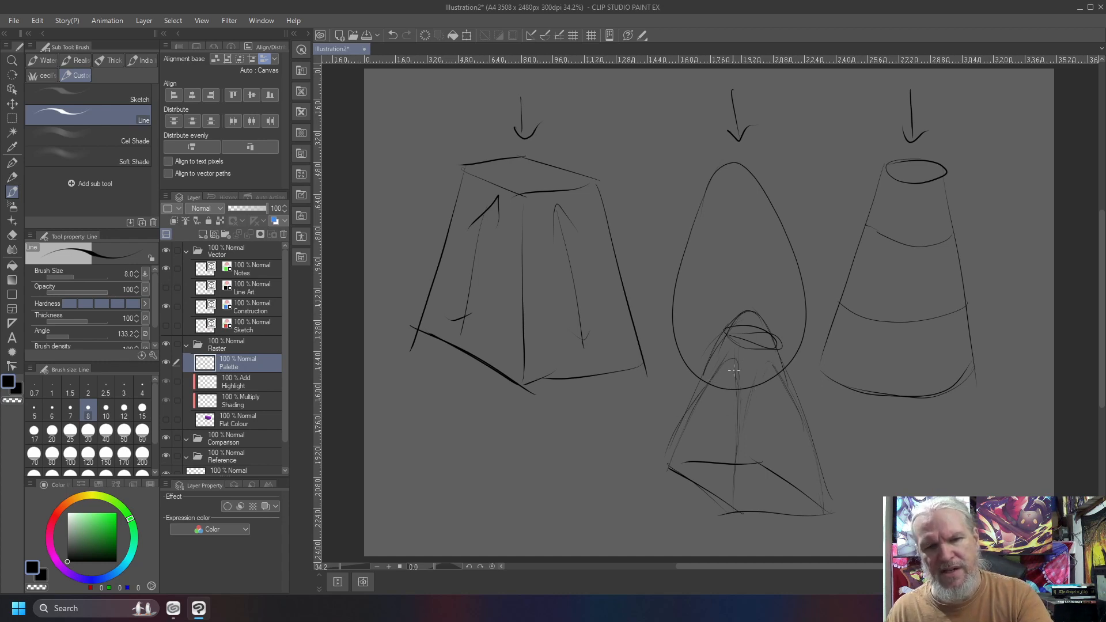
pyautogui.moveTo(861, 490)
pyautogui.mouseDown()
pyautogui.moveTo(762, 289)
pyautogui.moveTo(628, 498)
pyautogui.moveTo(861, 516)
pyautogui.moveTo(801, 389)
pyautogui.mouseUp()
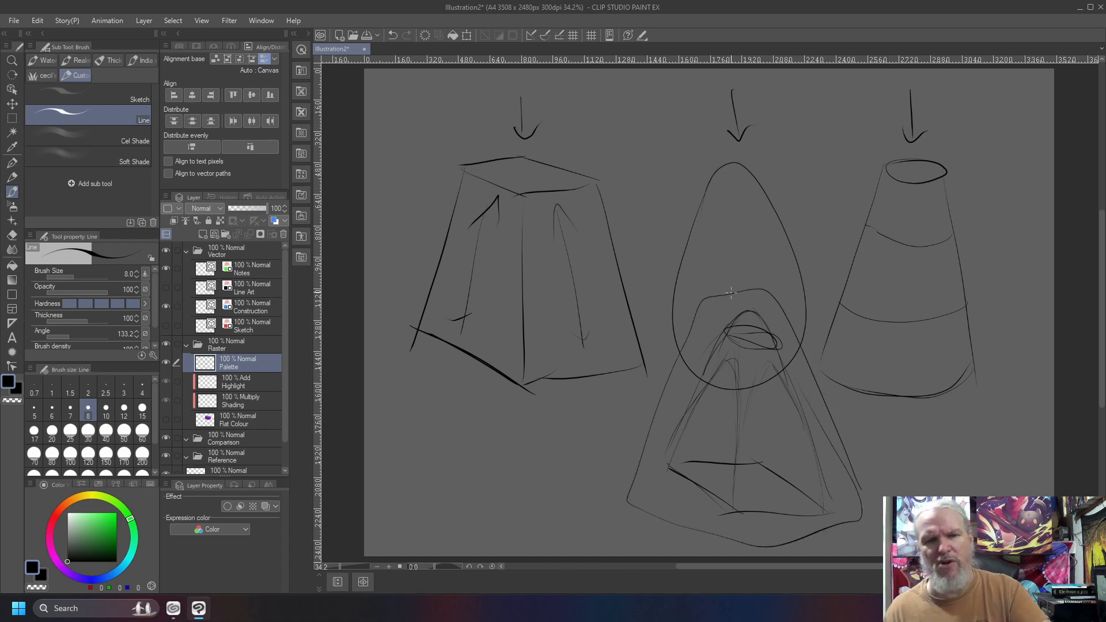
pyautogui.press('Delete')
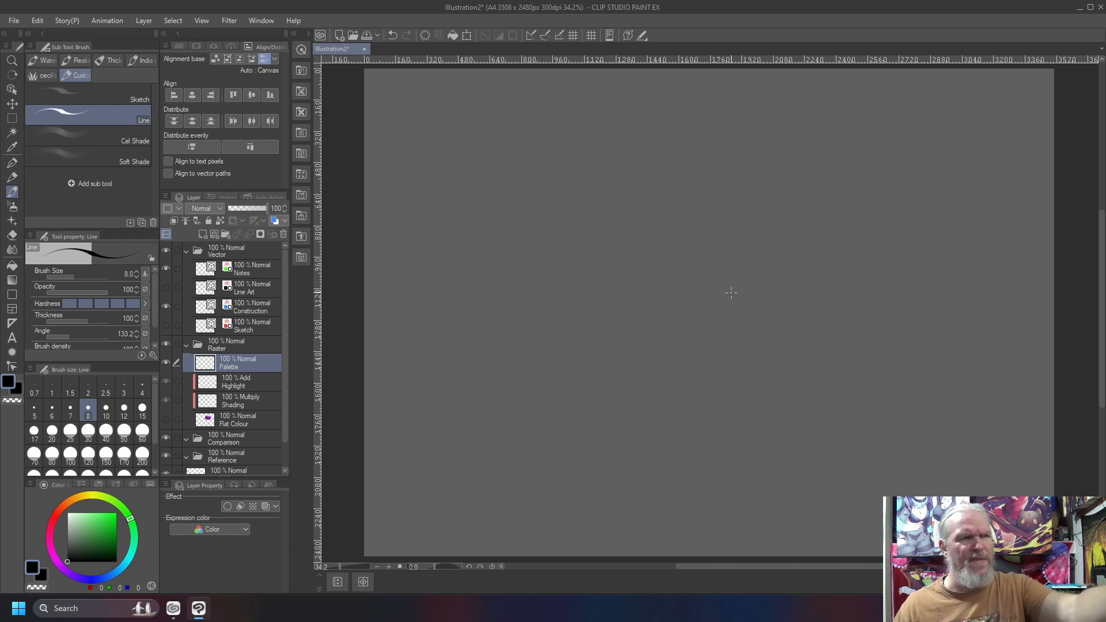
# Sketch a cone with a curved base and a small rounded tip in the canvas's upper-right area.
pyautogui.moveTo(835, 170)
pyautogui.mouseDown()
pyautogui.moveTo(919, 335)
pyautogui.moveTo(761, 334)
pyautogui.mouseUp()
pyautogui.moveTo(806, 153); pyautogui.dragTo(756, 351)
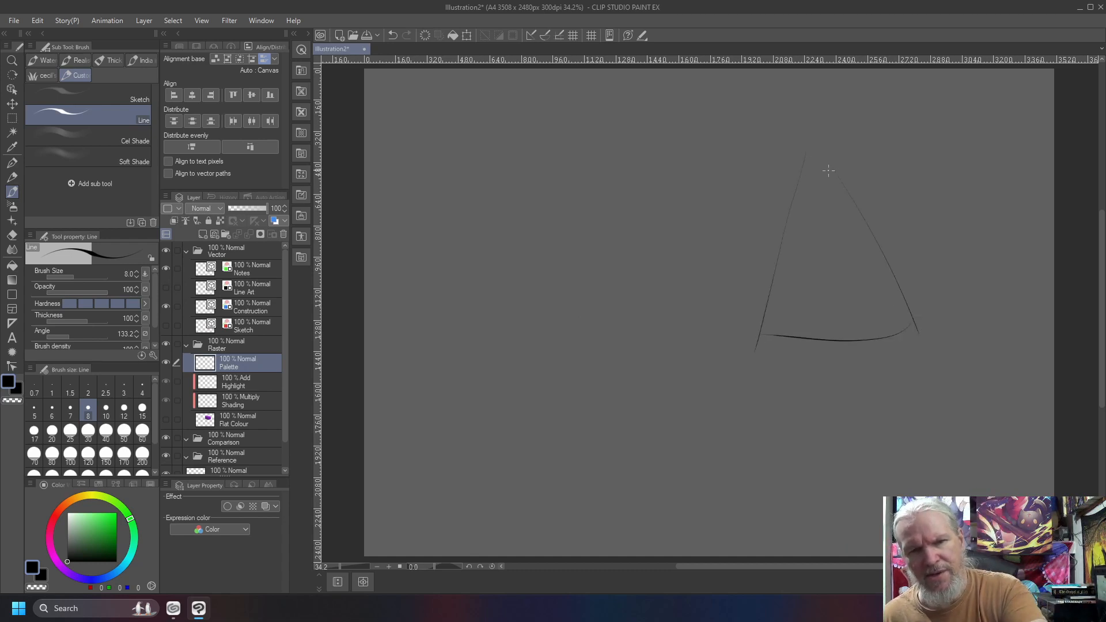
pyautogui.moveTo(805, 160); pyautogui.dragTo(805, 157)
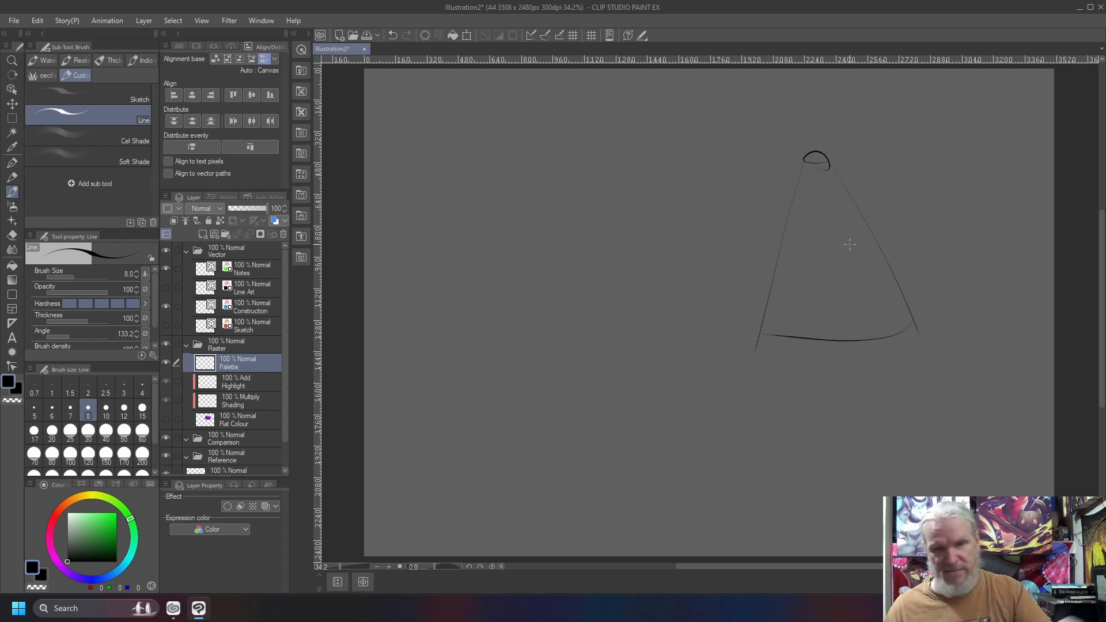
# Paint the cone solid green (RGB 63, 187, 72) with the Line brush at size 200, covering its outline.
pyautogui.click(84, 537)
pyautogui.click(100, 526)
pyautogui.click(142, 455)
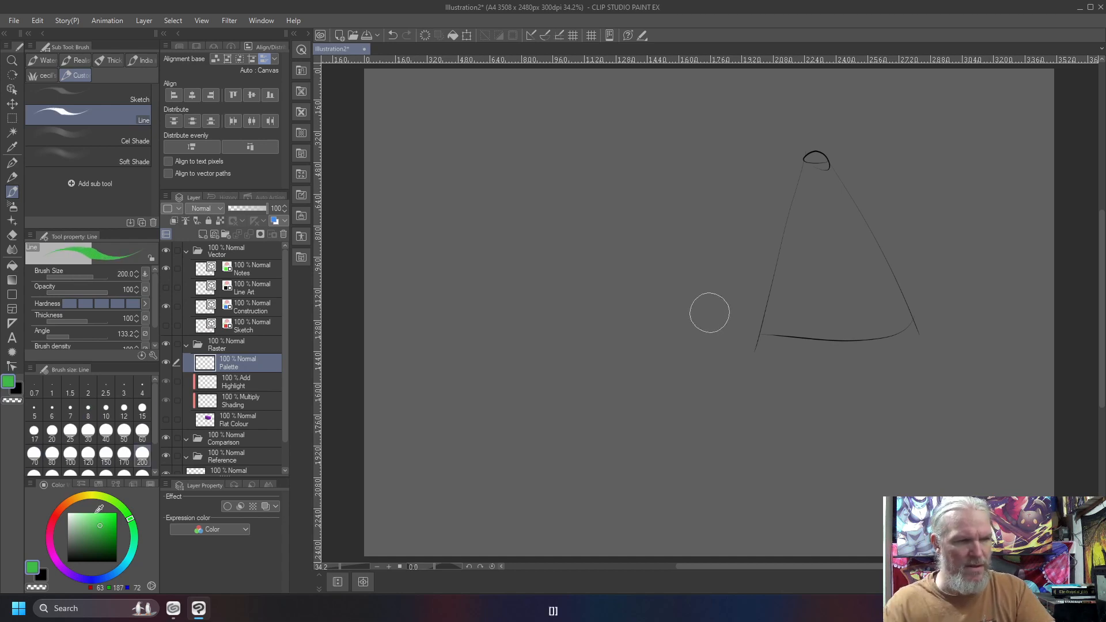
pyautogui.moveTo(817, 168)
pyautogui.mouseDown()
pyautogui.moveTo(909, 313)
pyautogui.moveTo(810, 327)
pyautogui.moveTo(773, 318)
pyautogui.moveTo(813, 164)
pyautogui.mouseUp()
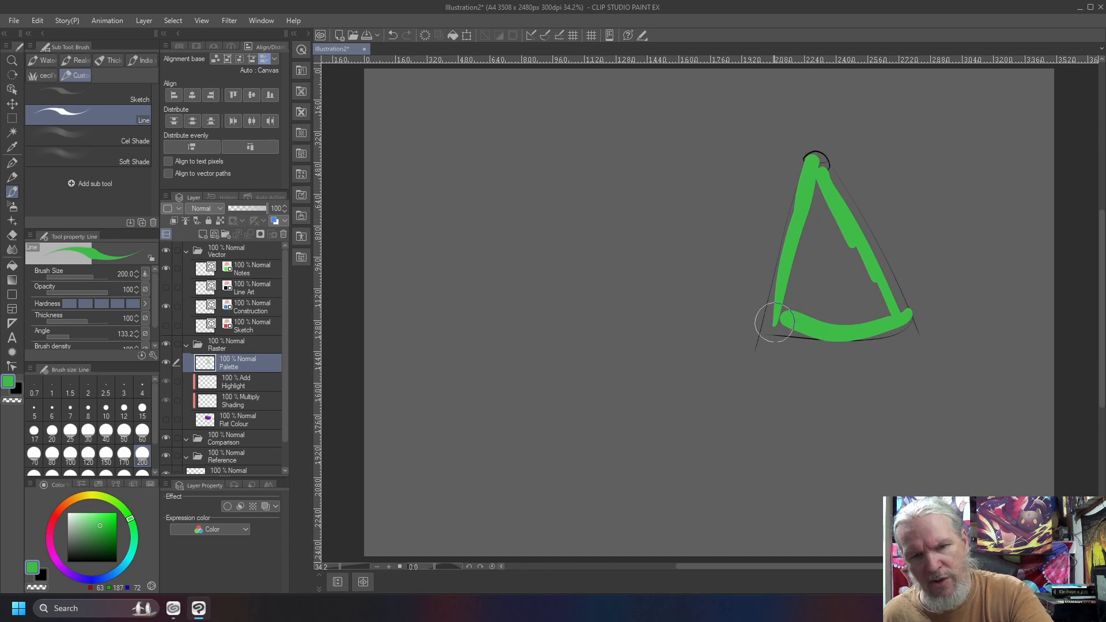
pyautogui.moveTo(809, 237)
pyautogui.mouseDown()
pyautogui.moveTo(803, 194)
pyautogui.moveTo(768, 328)
pyautogui.moveTo(856, 333)
pyautogui.moveTo(877, 292)
pyautogui.moveTo(905, 325)
pyautogui.moveTo(812, 158)
pyautogui.moveTo(796, 169)
pyautogui.moveTo(804, 177)
pyautogui.moveTo(806, 164)
pyautogui.moveTo(772, 273)
pyautogui.moveTo(803, 225)
pyautogui.moveTo(804, 335)
pyautogui.moveTo(824, 198)
pyautogui.moveTo(832, 221)
pyautogui.moveTo(867, 246)
pyautogui.moveTo(855, 303)
pyautogui.moveTo(833, 251)
pyautogui.moveTo(820, 294)
pyautogui.moveTo(807, 277)
pyautogui.moveTo(805, 310)
pyautogui.mouseUp()
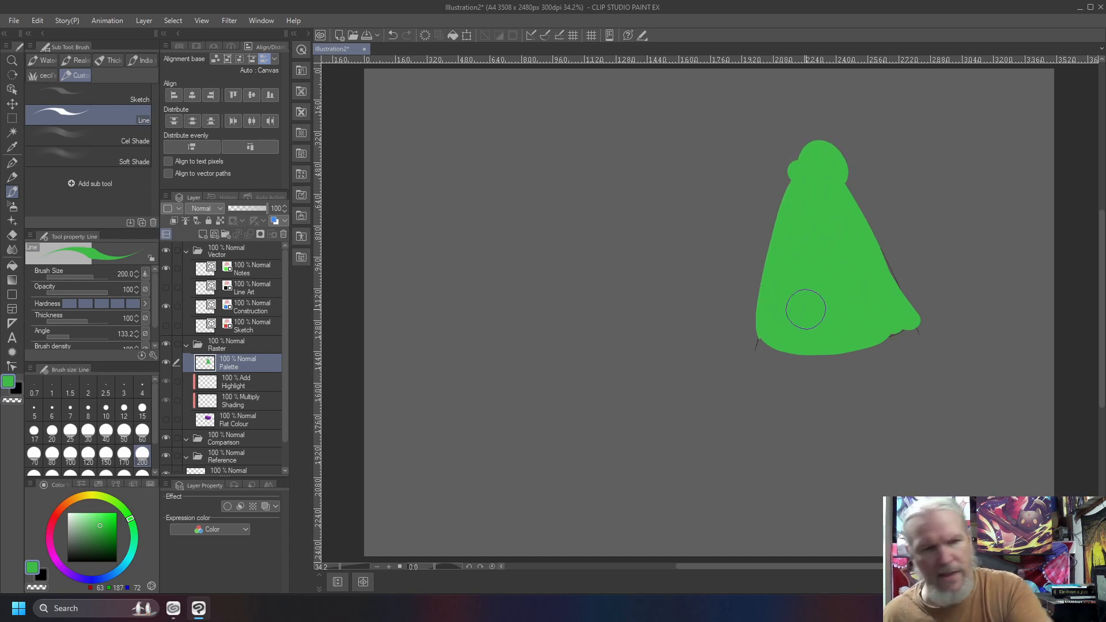
# Paint dark green (RGB 62, 107, 65) shading strokes down the cone's left edge with the Line brush.
pyautogui.click(88, 541)
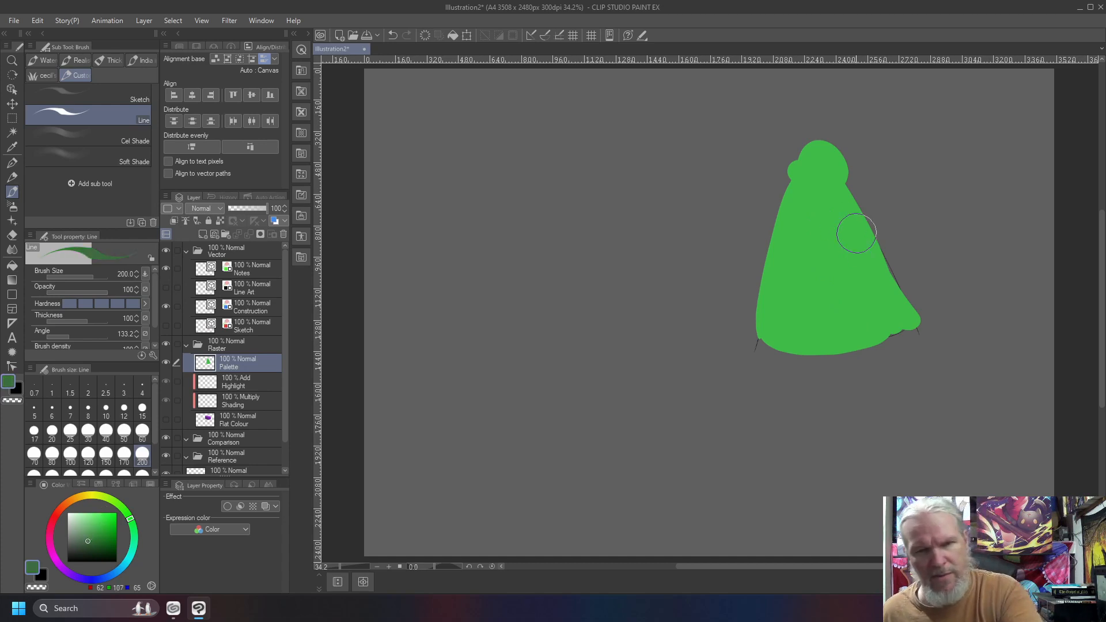
pyautogui.moveTo(793, 186)
pyautogui.mouseDown()
pyautogui.moveTo(771, 324)
pyautogui.moveTo(761, 320)
pyautogui.mouseUp()
pyautogui.moveTo(799, 166); pyautogui.dragTo(764, 340)
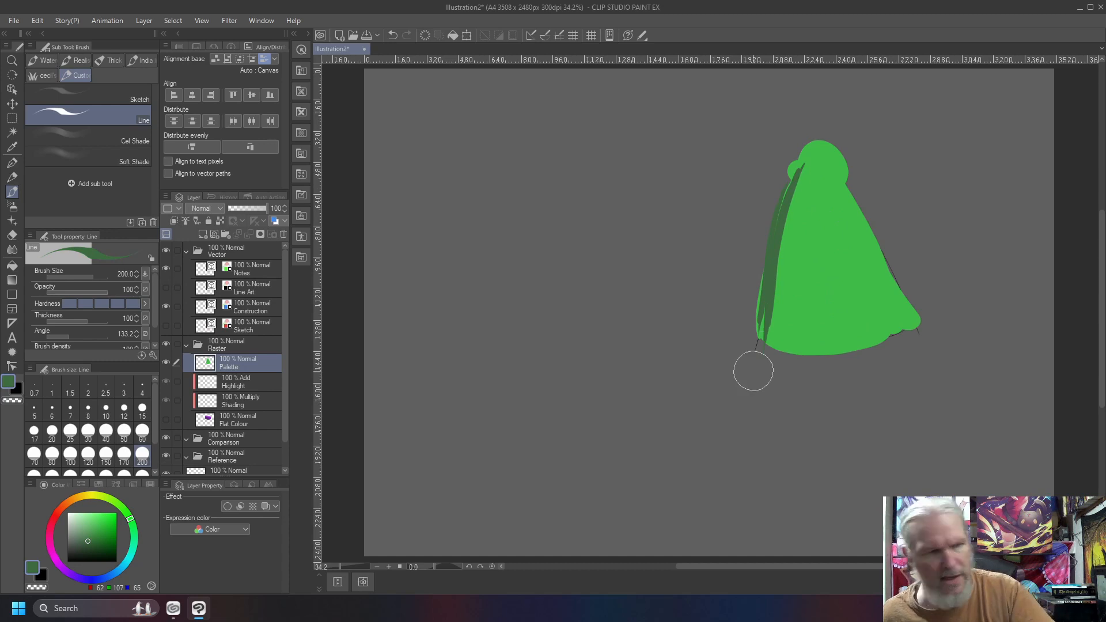
# Paint light green (RGB 112, 214, 119) highlight strokes down the cone's right side with the Line brush.
pyautogui.click(91, 521)
pyautogui.moveTo(825, 168); pyautogui.dragTo(899, 306)
pyautogui.moveTo(845, 183)
pyautogui.mouseDown()
pyautogui.moveTo(899, 264)
pyautogui.moveTo(903, 325)
pyautogui.mouseUp()
pyautogui.moveTo(836, 203)
pyautogui.mouseDown()
pyautogui.moveTo(881, 311)
pyautogui.moveTo(873, 295)
pyautogui.mouseUp()
pyautogui.moveTo(829, 184); pyautogui.dragTo(869, 286)
pyautogui.moveTo(824, 199); pyautogui.dragTo(866, 298)
pyautogui.moveTo(831, 216); pyautogui.dragTo(854, 294)
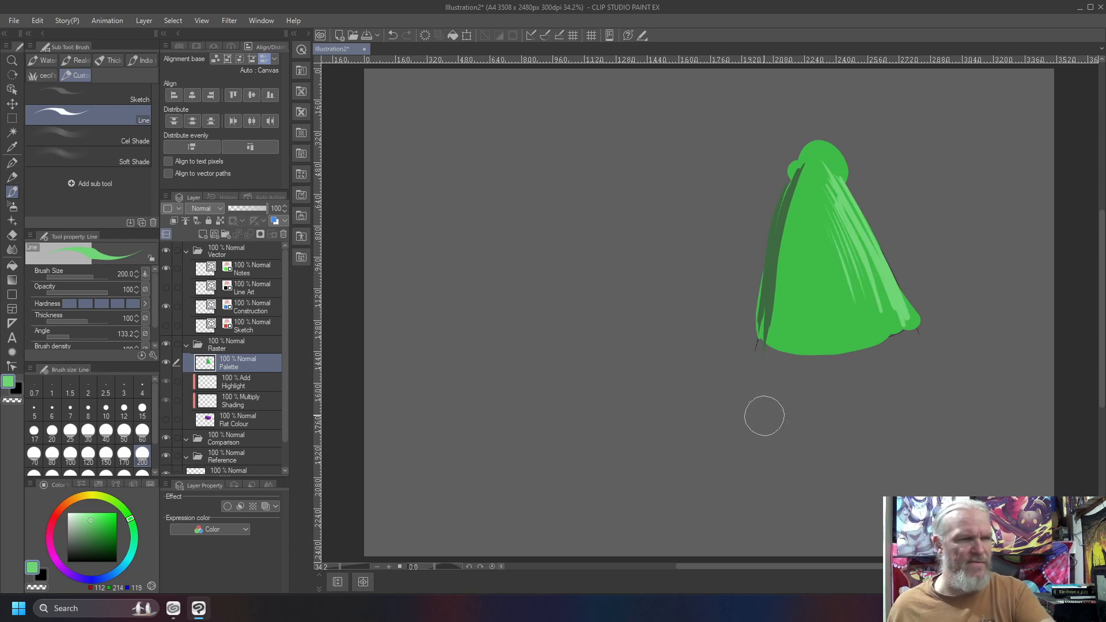
# Soften the cone's tones with the Soft Shade brush at size 300, light green over the right side and dark green along the left.
pyautogui.click(99, 151)
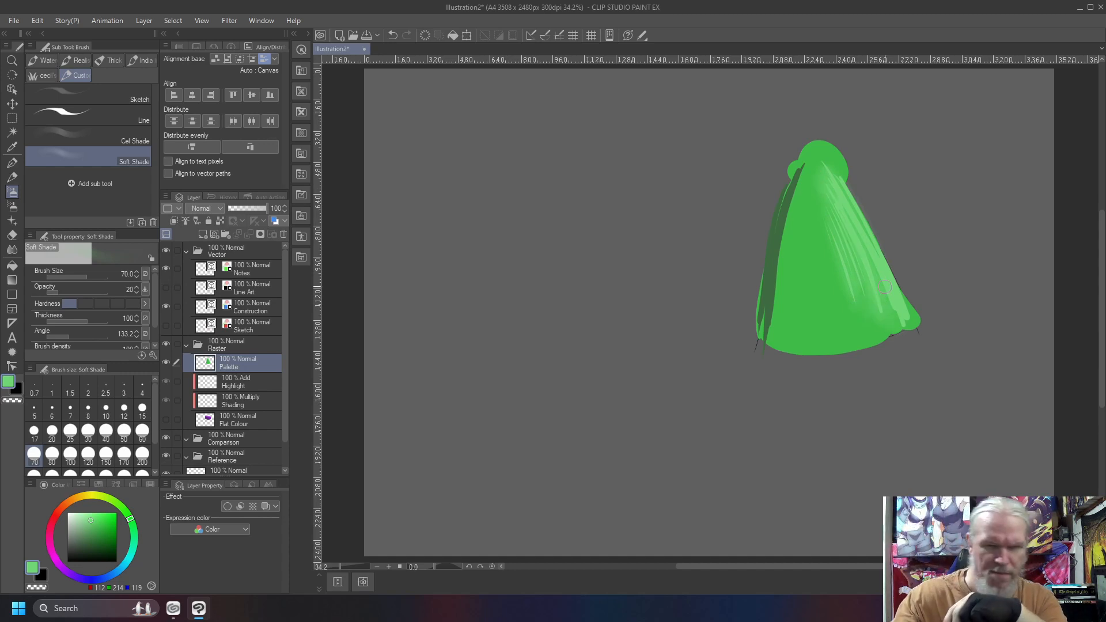
pyautogui.press(']')
pyautogui.press(']')
pyautogui.press(']')
pyautogui.press(']')
pyautogui.press(']')
pyautogui.press(']')
pyautogui.press(']')
pyautogui.press(']')
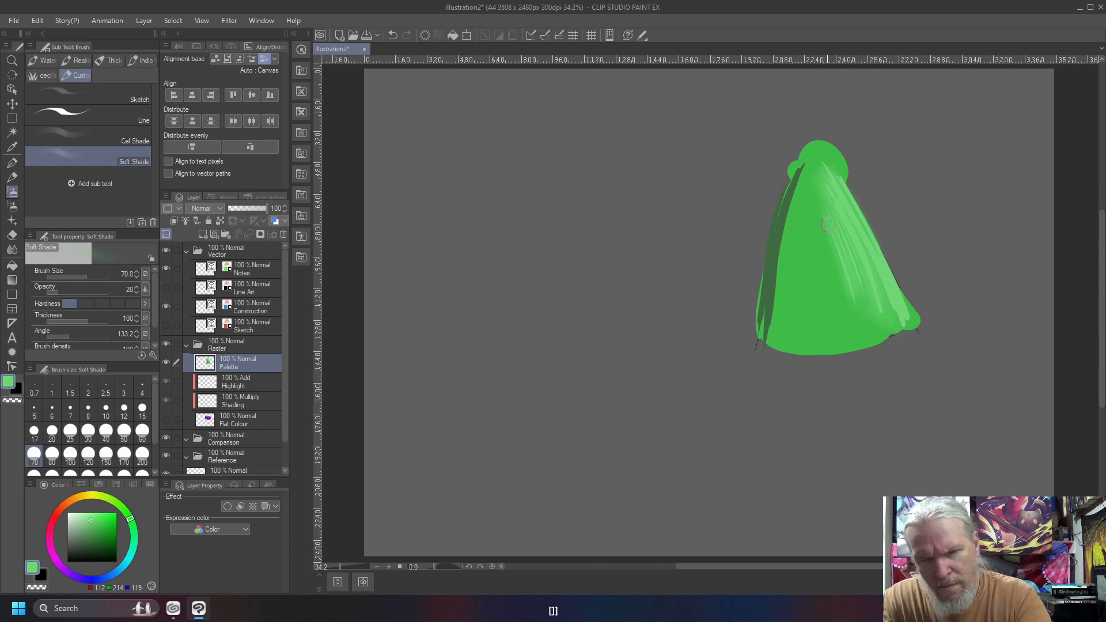
pyautogui.moveTo(834, 188); pyautogui.dragTo(905, 322)
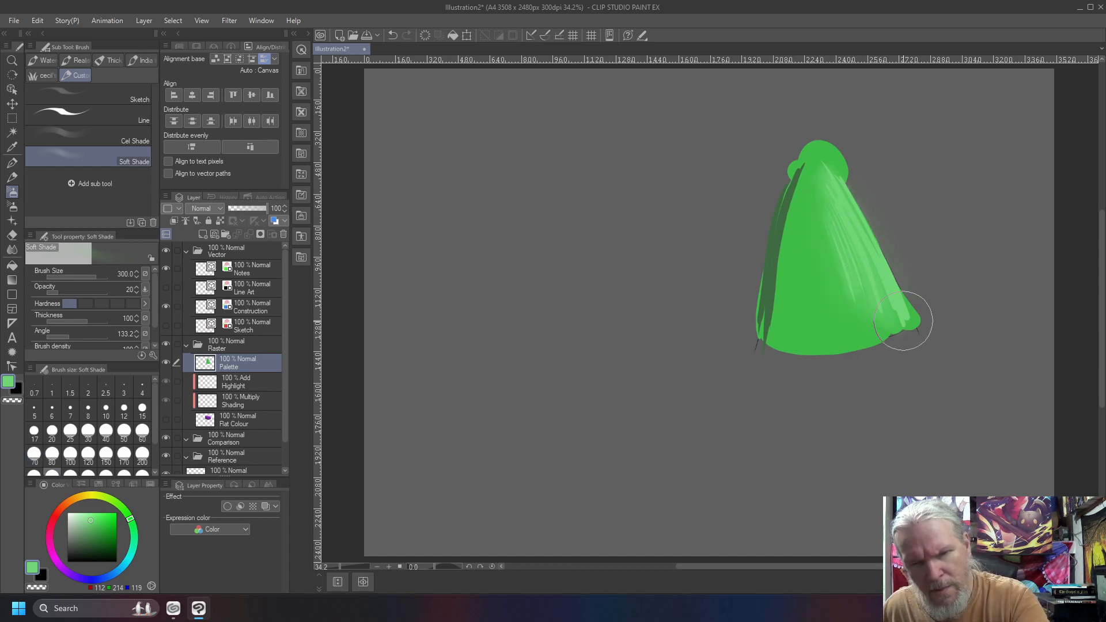
pyautogui.moveTo(817, 168); pyautogui.dragTo(873, 314)
pyautogui.moveTo(847, 217); pyautogui.dragTo(913, 297)
pyautogui.moveTo(844, 190)
pyautogui.mouseDown()
pyautogui.moveTo(916, 300)
pyautogui.moveTo(819, 231)
pyautogui.moveTo(837, 332)
pyautogui.mouseUp()
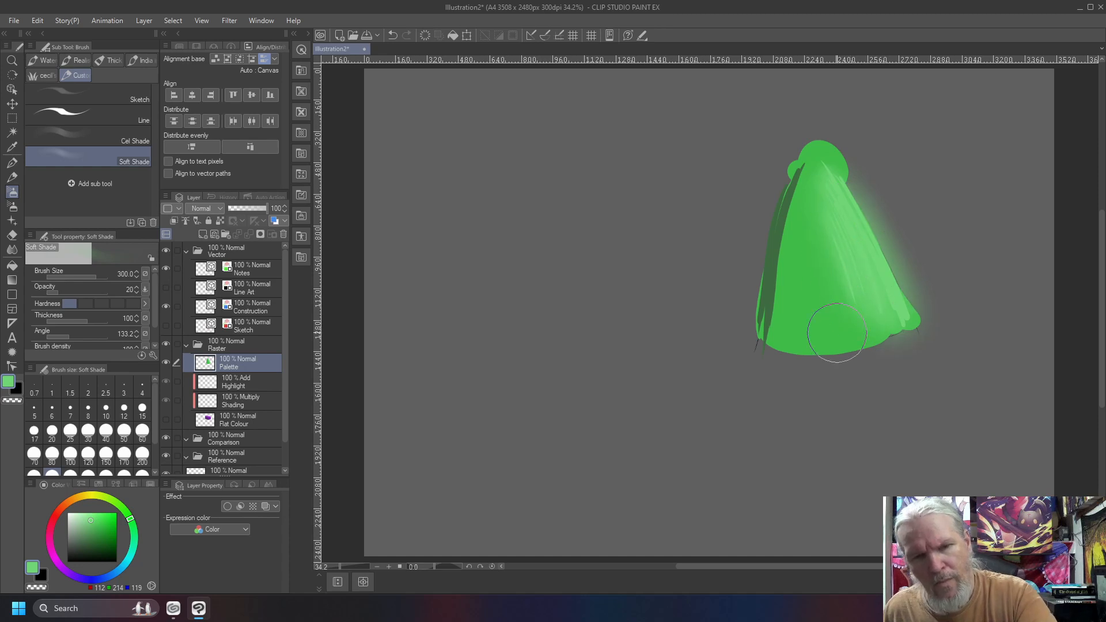
pyautogui.rightClick(772, 235)
pyautogui.moveTo(801, 168)
pyautogui.mouseDown()
pyautogui.moveTo(769, 286)
pyautogui.moveTo(791, 182)
pyautogui.moveTo(777, 260)
pyautogui.moveTo(788, 214)
pyautogui.moveTo(779, 308)
pyautogui.moveTo(796, 201)
pyautogui.moveTo(784, 343)
pyautogui.moveTo(801, 200)
pyautogui.moveTo(796, 281)
pyautogui.moveTo(787, 211)
pyautogui.moveTo(774, 321)
pyautogui.moveTo(785, 231)
pyautogui.mouseUp()
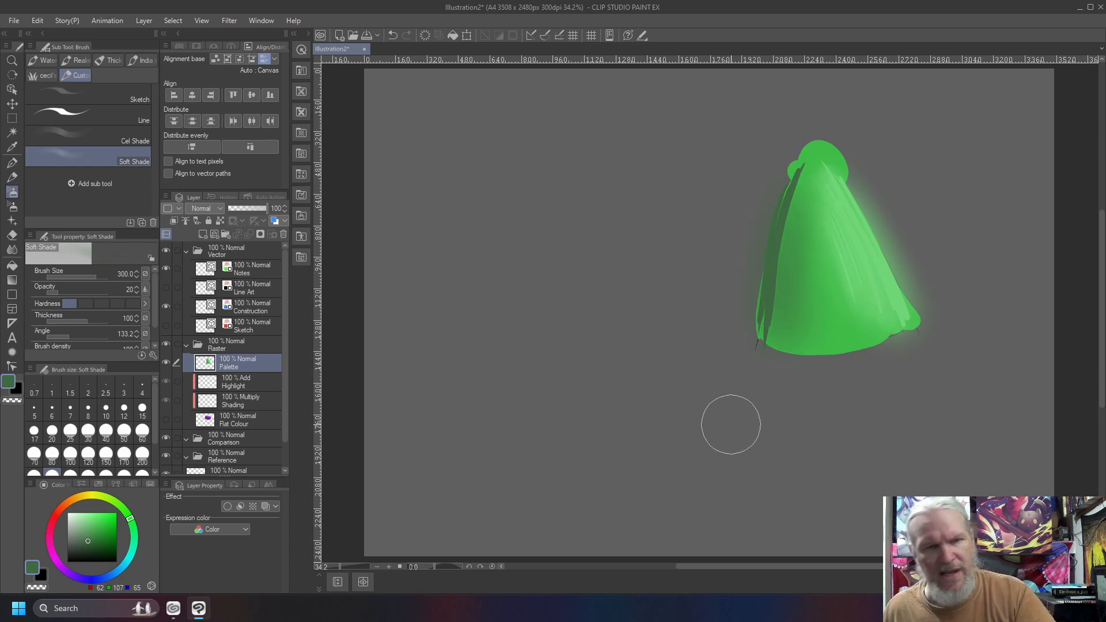
# Trim the cone's sides, tip and base to clean edges by erasing around it with the Line brush in transparent colour.
pyautogui.click(89, 119)
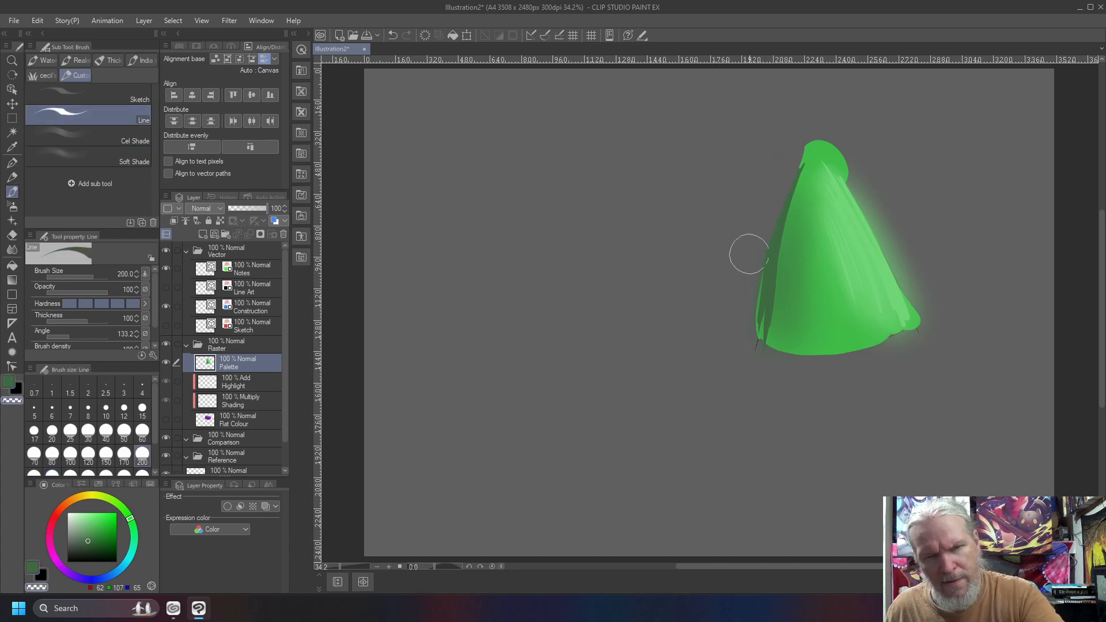
pyautogui.moveTo(791, 144); pyautogui.dragTo(907, 257)
pyautogui.moveTo(843, 161)
pyautogui.mouseDown()
pyautogui.moveTo(943, 363)
pyautogui.moveTo(874, 222)
pyautogui.moveTo(946, 349)
pyautogui.mouseUp()
pyautogui.moveTo(940, 305)
pyautogui.mouseDown()
pyautogui.moveTo(910, 341)
pyautogui.moveTo(689, 342)
pyautogui.mouseUp()
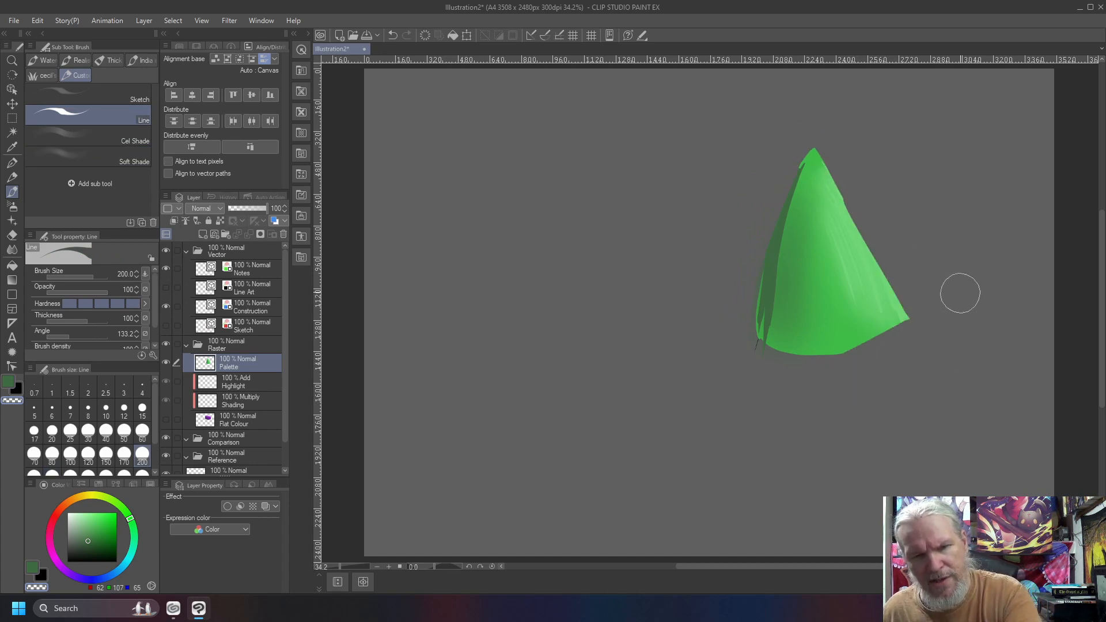
pyautogui.moveTo(954, 300)
pyautogui.mouseDown()
pyautogui.moveTo(855, 362)
pyautogui.moveTo(682, 300)
pyautogui.mouseUp()
pyautogui.moveTo(753, 344)
pyautogui.mouseDown()
pyautogui.moveTo(963, 339)
pyautogui.moveTo(854, 215)
pyautogui.mouseUp()
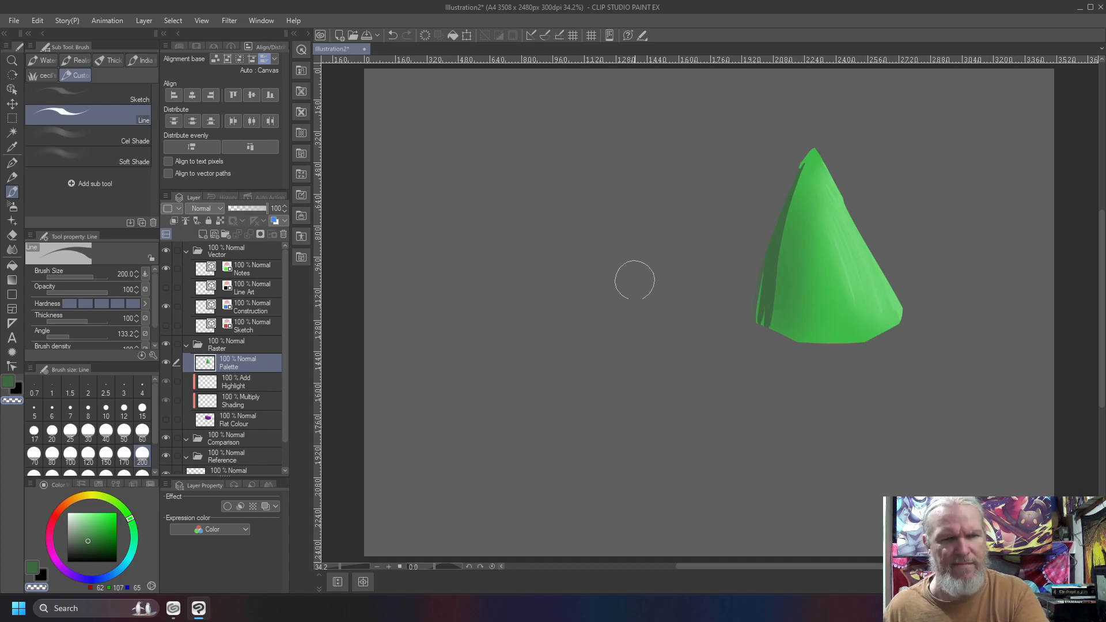
# Outline a large truncated cone in dark green left of the shaded cone and fill it with mid green (RGB 69, 181, 77) strokes.
pyautogui.press('c')
pyautogui.moveTo(657, 163)
pyautogui.mouseDown()
pyautogui.moveTo(564, 163)
pyautogui.moveTo(650, 174)
pyautogui.moveTo(524, 350)
pyautogui.moveTo(705, 426)
pyautogui.moveTo(502, 403)
pyautogui.mouseUp()
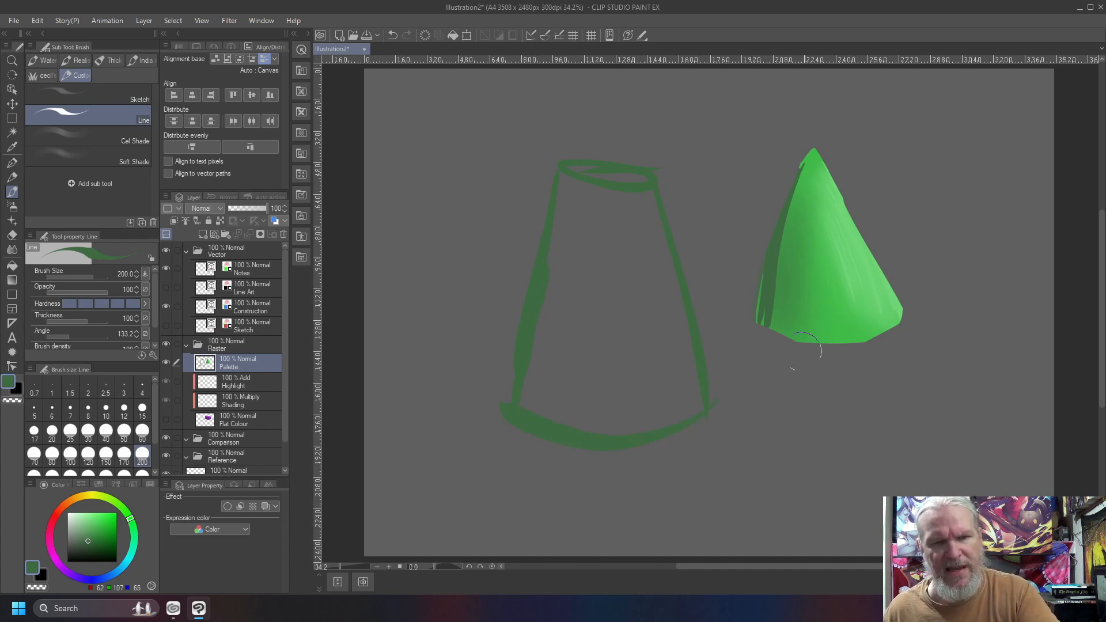
pyautogui.rightClick(814, 255)
pyautogui.moveTo(612, 218); pyautogui.dragTo(607, 402)
pyautogui.moveTo(618, 199)
pyautogui.mouseDown()
pyautogui.moveTo(620, 430)
pyautogui.moveTo(685, 397)
pyautogui.moveTo(689, 424)
pyautogui.moveTo(663, 417)
pyautogui.mouseUp()
pyautogui.moveTo(619, 185)
pyautogui.mouseDown()
pyautogui.moveTo(639, 340)
pyautogui.moveTo(614, 403)
pyautogui.mouseUp()
pyautogui.moveTo(593, 199)
pyautogui.mouseDown()
pyautogui.moveTo(599, 340)
pyautogui.moveTo(582, 400)
pyautogui.mouseUp()
pyautogui.moveTo(576, 196)
pyautogui.mouseDown()
pyautogui.moveTo(562, 346)
pyautogui.moveTo(548, 308)
pyautogui.moveTo(543, 410)
pyautogui.mouseUp()
pyautogui.moveTo(581, 323); pyautogui.dragTo(571, 425)
pyautogui.moveTo(610, 345); pyautogui.dragTo(609, 424)
pyautogui.moveTo(612, 274); pyautogui.dragTo(646, 193)
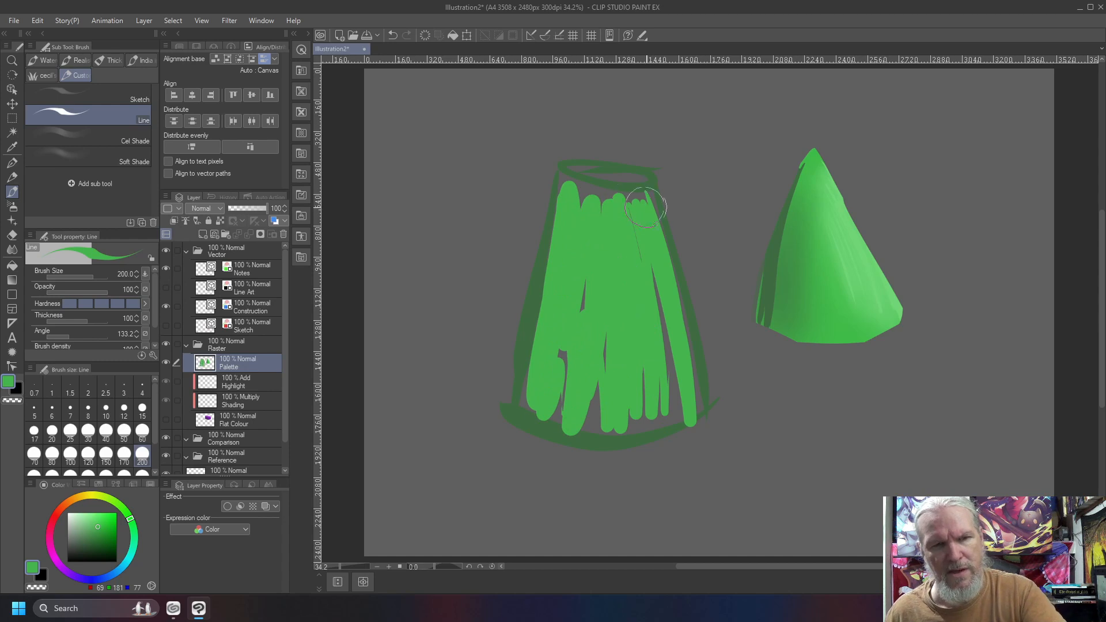
pyautogui.moveTo(582, 224); pyautogui.dragTo(657, 187)
pyautogui.moveTo(570, 173); pyautogui.dragTo(639, 181)
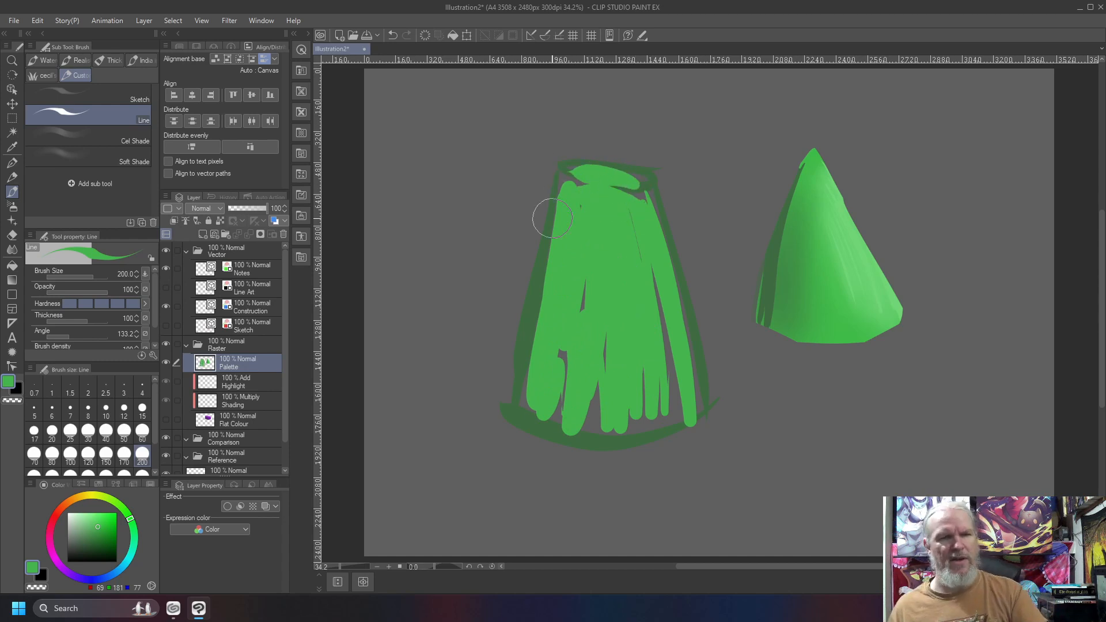
# Draw two open-topped tapered forms in black outline, one at the canvas's far left and one at its far right.
pyautogui.press('x')
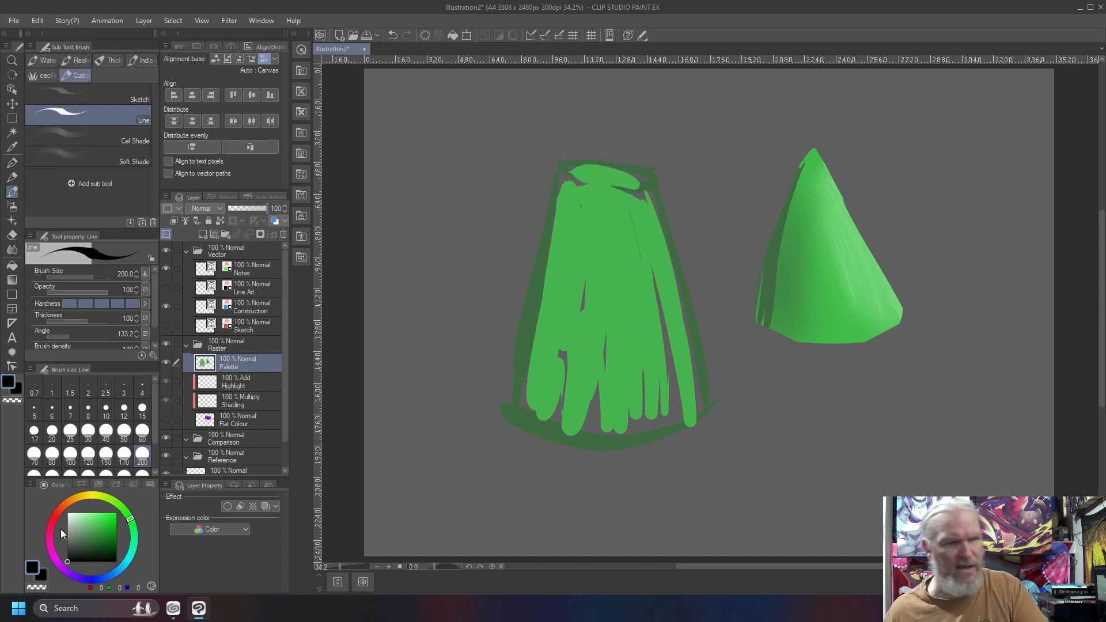
pyautogui.moveTo(438, 161)
pyautogui.mouseDown()
pyautogui.moveTo(475, 176)
pyautogui.moveTo(429, 168)
pyautogui.moveTo(396, 421)
pyautogui.mouseUp()
pyautogui.moveTo(522, 183); pyautogui.dragTo(535, 445)
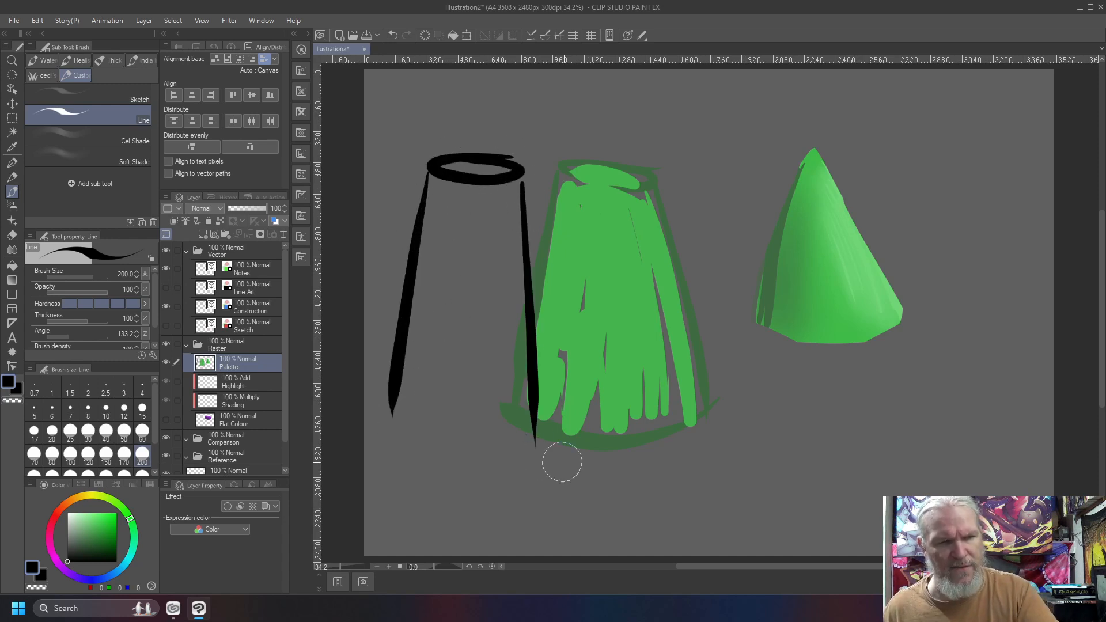
pyautogui.moveTo(1002, 161); pyautogui.dragTo(1038, 467)
pyautogui.moveTo(935, 193); pyautogui.dragTo(909, 452)
pyautogui.moveTo(1037, 474); pyautogui.dragTo(896, 456)
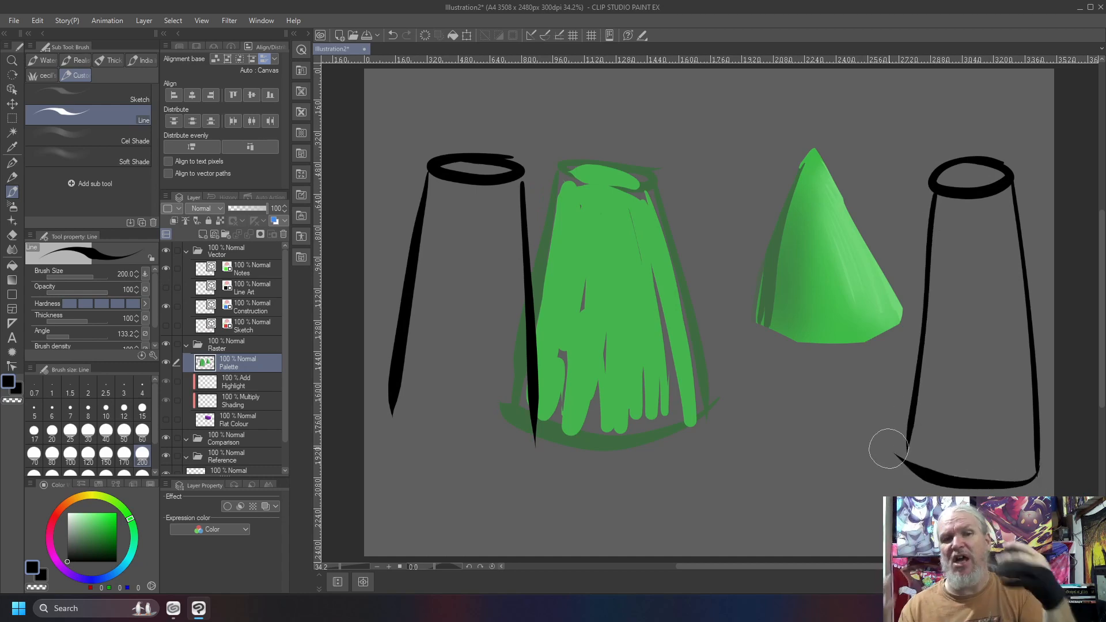
# Scribble mid green, light green highlights and dark green shading inside the far-right outlined form, and clear the Palette layer.
pyautogui.rightClick(603, 257)
pyautogui.moveTo(948, 217)
pyautogui.mouseDown()
pyautogui.moveTo(942, 399)
pyautogui.moveTo(931, 424)
pyautogui.moveTo(974, 231)
pyautogui.moveTo(1003, 196)
pyautogui.moveTo(1023, 461)
pyautogui.moveTo(990, 254)
pyautogui.moveTo(984, 430)
pyautogui.mouseUp()
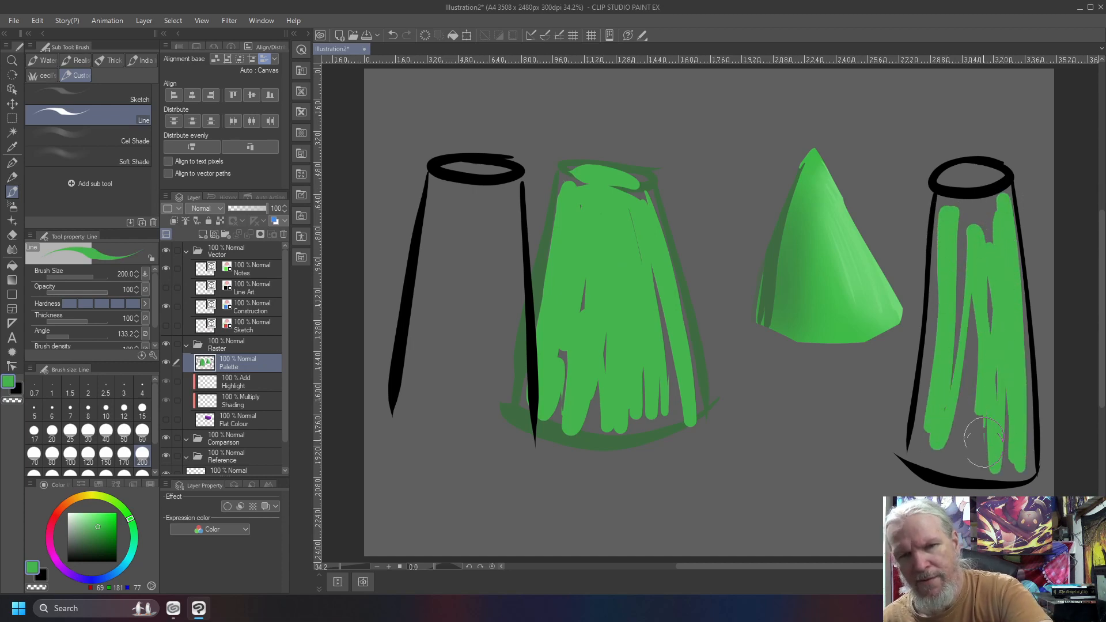
pyautogui.rightClick(867, 263)
pyautogui.moveTo(989, 173); pyautogui.dragTo(981, 169)
pyautogui.moveTo(984, 166)
pyautogui.mouseDown()
pyautogui.moveTo(954, 184)
pyautogui.moveTo(1020, 277)
pyautogui.moveTo(1020, 405)
pyautogui.moveTo(1004, 229)
pyautogui.moveTo(1018, 472)
pyautogui.moveTo(1007, 255)
pyautogui.moveTo(1021, 359)
pyautogui.moveTo(1002, 432)
pyautogui.mouseUp()
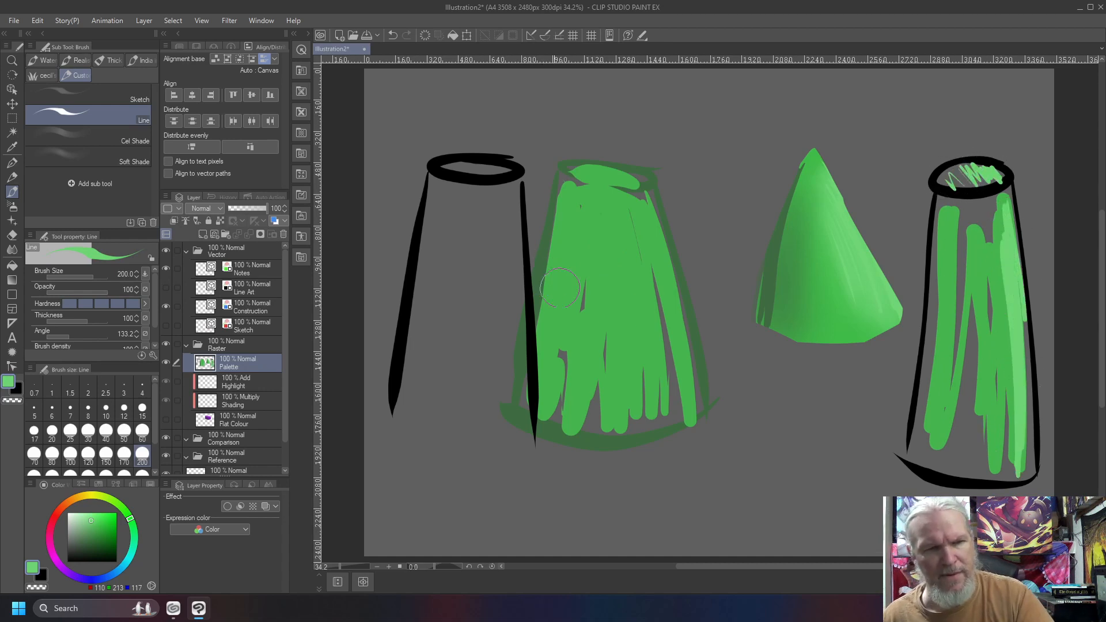
pyautogui.rightClick(771, 242)
pyautogui.moveTo(939, 264)
pyautogui.mouseDown()
pyautogui.moveTo(935, 376)
pyautogui.moveTo(936, 201)
pyautogui.moveTo(931, 397)
pyautogui.moveTo(952, 453)
pyautogui.moveTo(932, 453)
pyautogui.moveTo(930, 368)
pyautogui.moveTo(985, 480)
pyautogui.moveTo(944, 461)
pyautogui.moveTo(966, 459)
pyautogui.moveTo(956, 458)
pyautogui.moveTo(934, 327)
pyautogui.mouseUp()
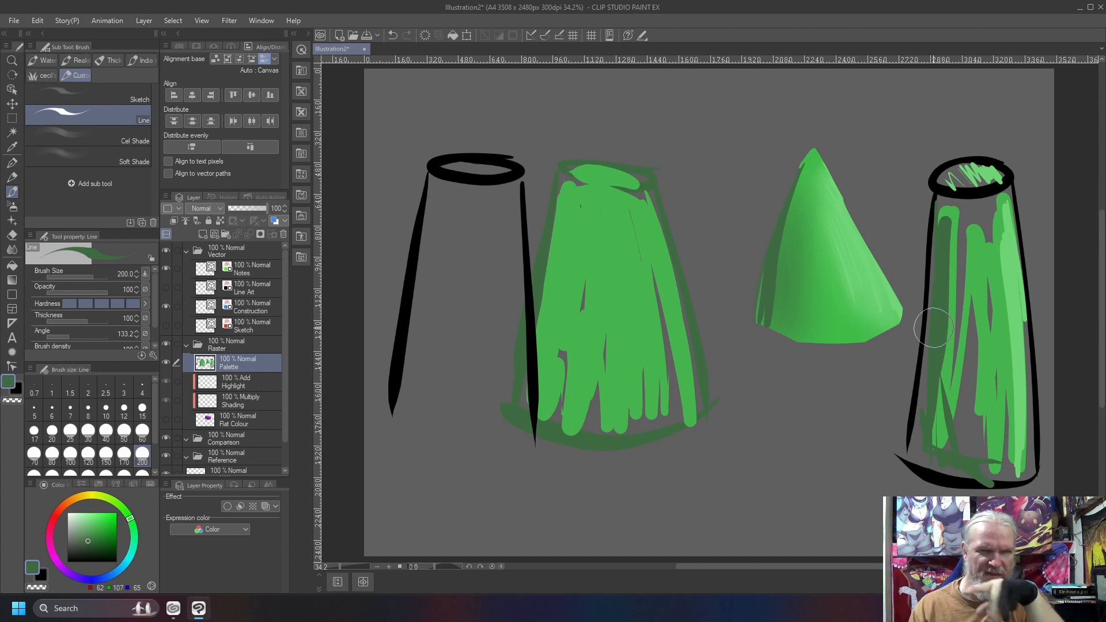
pyautogui.press('Delete')
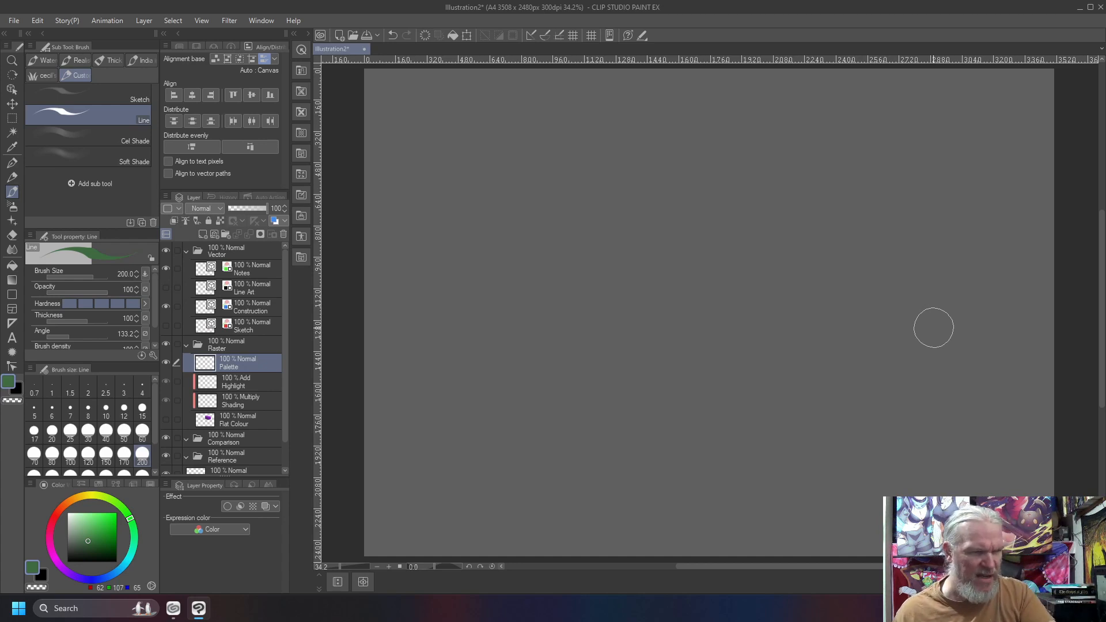
# Handwrite "Perspective → Planning" across the page's top on the Notes layer with the Line brush at size 8, and underline it.
pyautogui.click(243, 277)
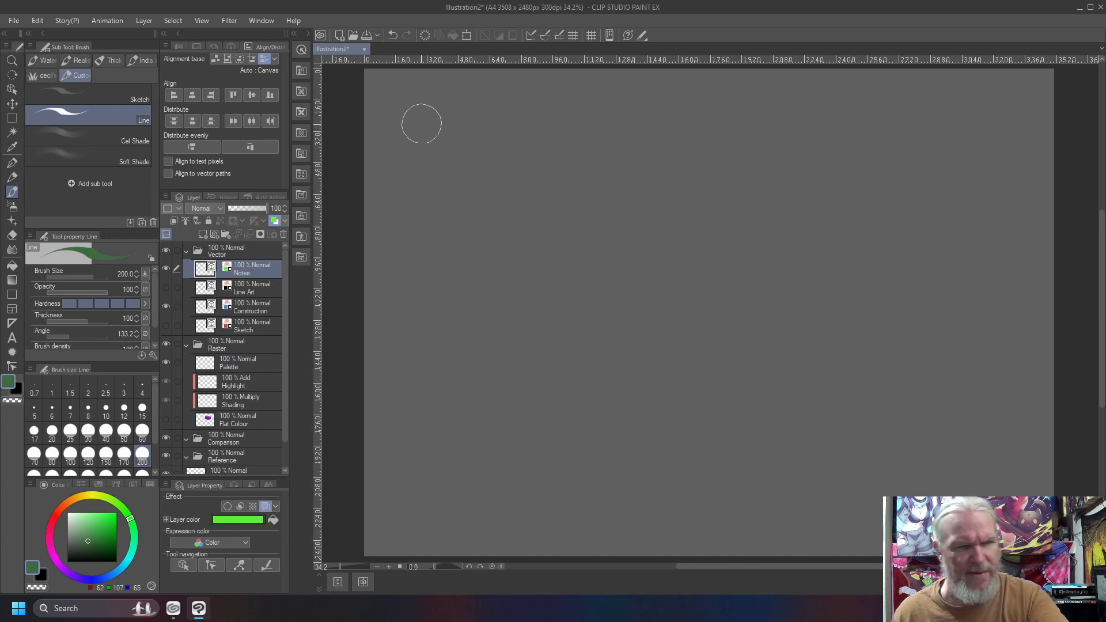
pyautogui.press('[')
pyautogui.press('[')
pyautogui.press('[')
pyautogui.press('[')
pyautogui.press('[')
pyautogui.press('[')
pyautogui.press('[')
pyautogui.press('[')
pyautogui.press('[')
pyautogui.press('[')
pyautogui.press('[')
pyautogui.press('[')
pyautogui.press('[')
pyautogui.press('[')
pyautogui.press('[')
pyautogui.press('[')
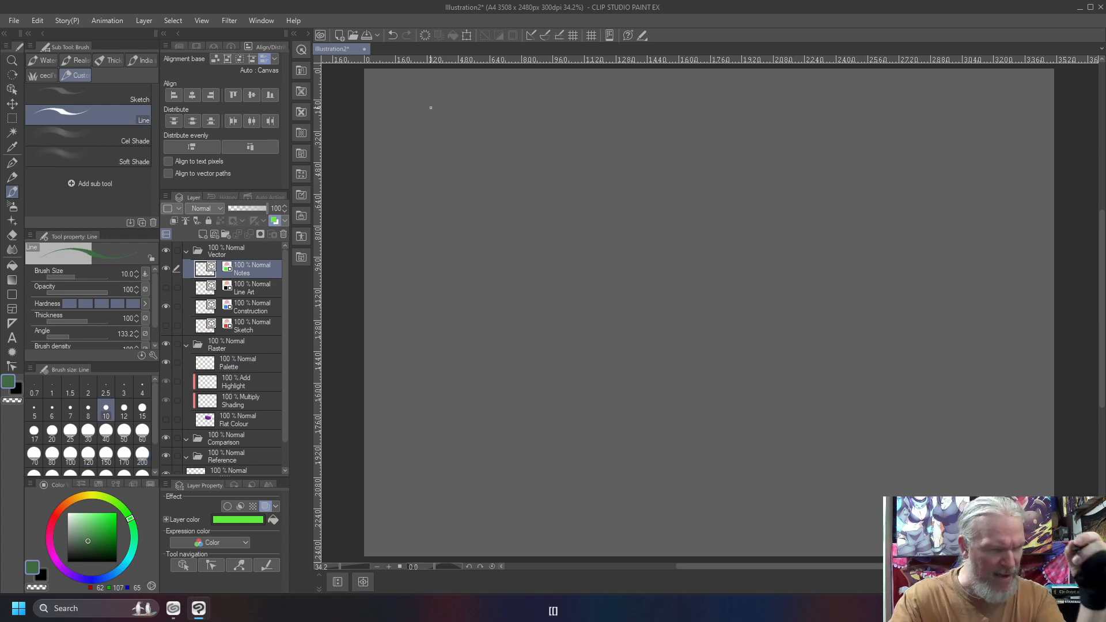
pyautogui.press('[')
pyautogui.moveTo(77, 527); pyautogui.dragTo(17, 575)
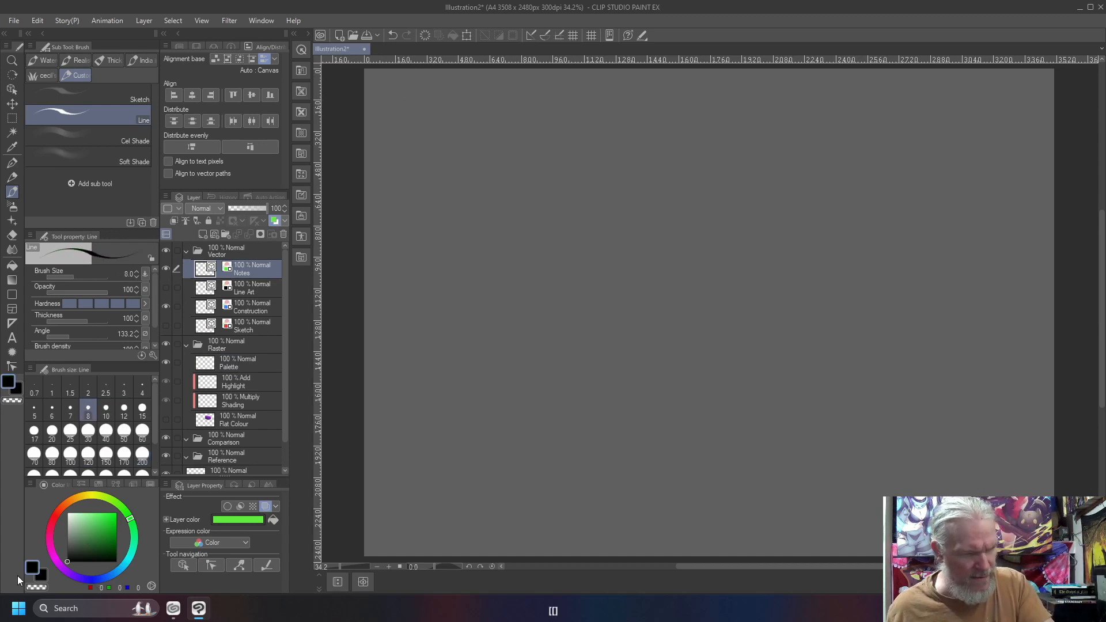
pyautogui.moveTo(391, 84)
pyautogui.mouseDown()
pyautogui.moveTo(394, 116)
pyautogui.moveTo(396, 98)
pyautogui.mouseUp()
pyautogui.moveTo(404, 105)
pyautogui.mouseDown()
pyautogui.moveTo(425, 101)
pyautogui.moveTo(427, 112)
pyautogui.mouseUp()
pyautogui.moveTo(439, 107)
pyautogui.mouseDown()
pyautogui.moveTo(440, 122)
pyautogui.moveTo(448, 103)
pyautogui.mouseUp()
pyautogui.moveTo(450, 109); pyautogui.dragTo(465, 116)
pyautogui.moveTo(475, 86)
pyautogui.mouseDown()
pyautogui.moveTo(476, 105)
pyautogui.moveTo(489, 114)
pyautogui.moveTo(502, 98)
pyautogui.moveTo(513, 113)
pyautogui.mouseUp()
pyautogui.moveTo(520, 106); pyautogui.dragTo(599, 102)
pyautogui.moveTo(579, 92)
pyautogui.mouseDown()
pyautogui.moveTo(601, 103)
pyautogui.moveTo(585, 116)
pyautogui.mouseUp()
pyautogui.moveTo(608, 85)
pyautogui.mouseDown()
pyautogui.moveTo(611, 130)
pyautogui.moveTo(605, 110)
pyautogui.mouseUp()
pyautogui.moveTo(627, 87)
pyautogui.mouseDown()
pyautogui.moveTo(629, 128)
pyautogui.moveTo(643, 123)
pyautogui.mouseUp()
pyautogui.moveTo(646, 112); pyautogui.dragTo(658, 122)
pyautogui.moveTo(663, 116); pyautogui.dragTo(677, 128)
pyautogui.moveTo(682, 115)
pyautogui.mouseDown()
pyautogui.moveTo(684, 128)
pyautogui.moveTo(684, 108)
pyautogui.mouseUp()
pyautogui.moveTo(689, 115); pyautogui.dragTo(700, 123)
pyautogui.moveTo(709, 110); pyautogui.dragTo(687, 144)
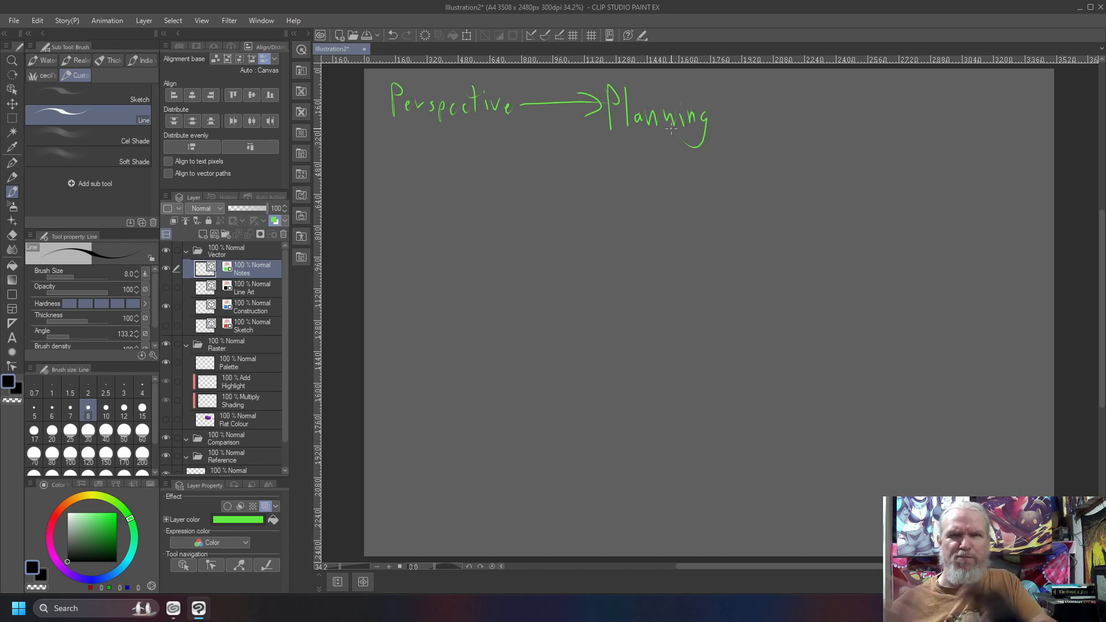
pyautogui.moveTo(720, 153); pyautogui.dragTo(392, 162)
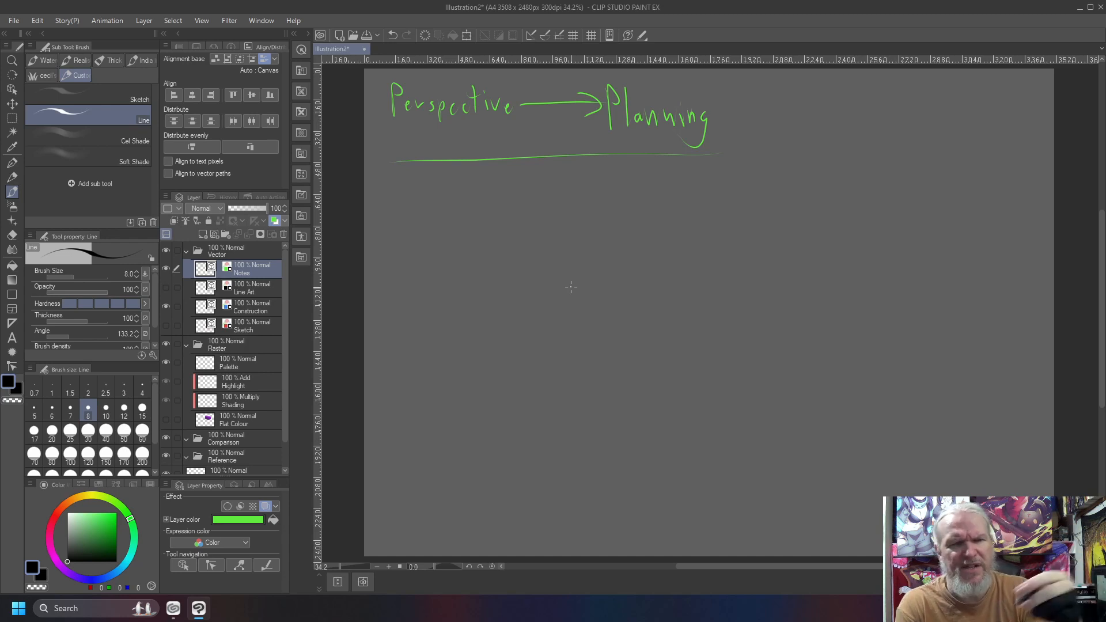
# Sketch a building's tall vertical corner and its slightly rising top edge on the canvas's right side.
pyautogui.moveTo(863, 503); pyautogui.dragTo(834, 150)
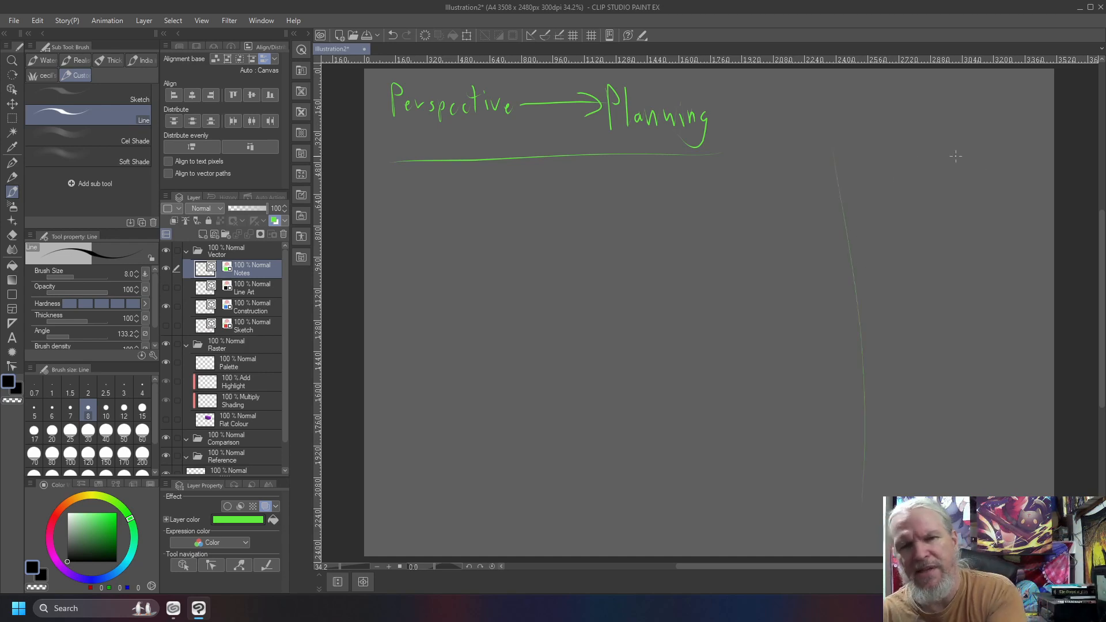
pyautogui.moveTo(1035, 127)
pyautogui.mouseDown()
pyautogui.moveTo(819, 168)
pyautogui.moveTo(1017, 129)
pyautogui.mouseUp()
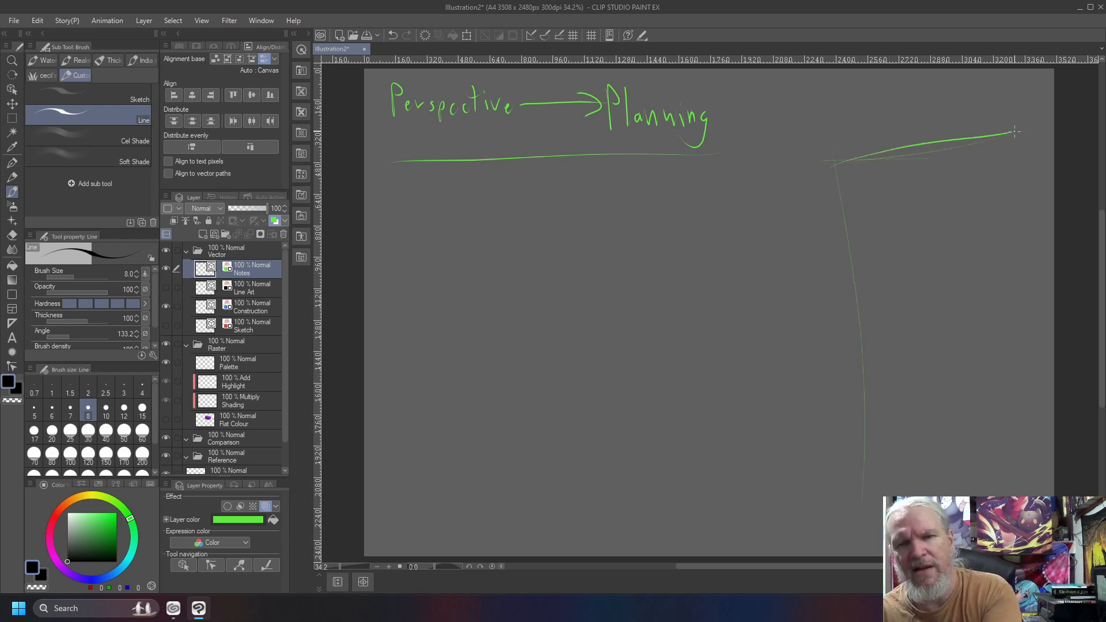
pyautogui.moveTo(836, 165); pyautogui.dragTo(1041, 136)
pyautogui.moveTo(846, 142); pyautogui.dragTo(852, 518)
# Add a row of three rough window outlines below the building's top edge and a fourth window beneath the first.
pyautogui.moveTo(847, 462)
pyautogui.mouseDown()
pyautogui.moveTo(850, 166)
pyautogui.moveTo(893, 249)
pyautogui.moveTo(897, 184)
pyautogui.mouseUp()
pyautogui.moveTo(964, 177)
pyautogui.mouseDown()
pyautogui.moveTo(969, 230)
pyautogui.moveTo(962, 180)
pyautogui.moveTo(1031, 207)
pyautogui.mouseUp()
pyautogui.moveTo(997, 180); pyautogui.dragTo(1034, 199)
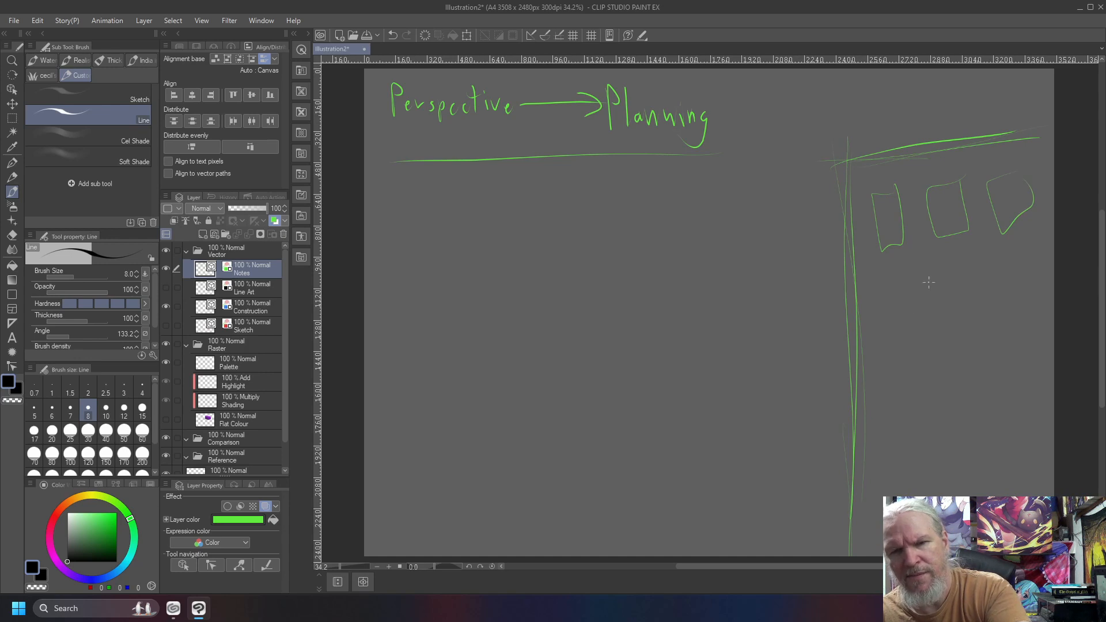
pyautogui.moveTo(885, 293); pyautogui.dragTo(911, 289)
pyautogui.moveTo(884, 291); pyautogui.dragTo(916, 287)
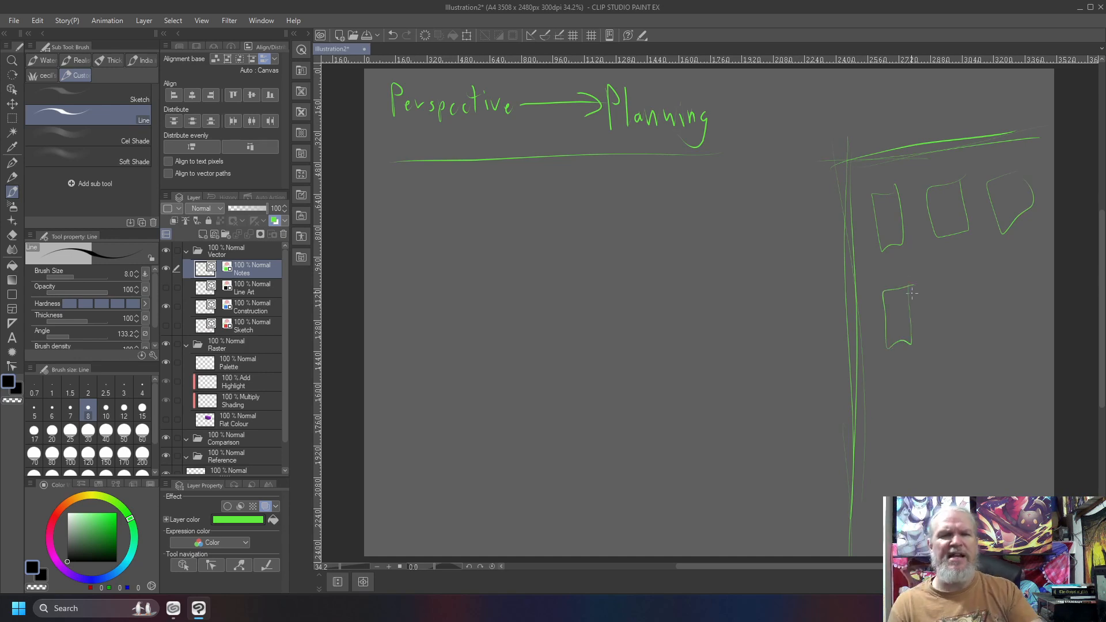
# Draw perspective guides across the page: a long receding line, a horizontal horizon, a vertical axis to a bottom point, and a circle around their crossing.
pyautogui.moveTo(1038, 123)
pyautogui.mouseDown()
pyautogui.moveTo(624, 211)
pyautogui.moveTo(364, 284)
pyautogui.mouseUp()
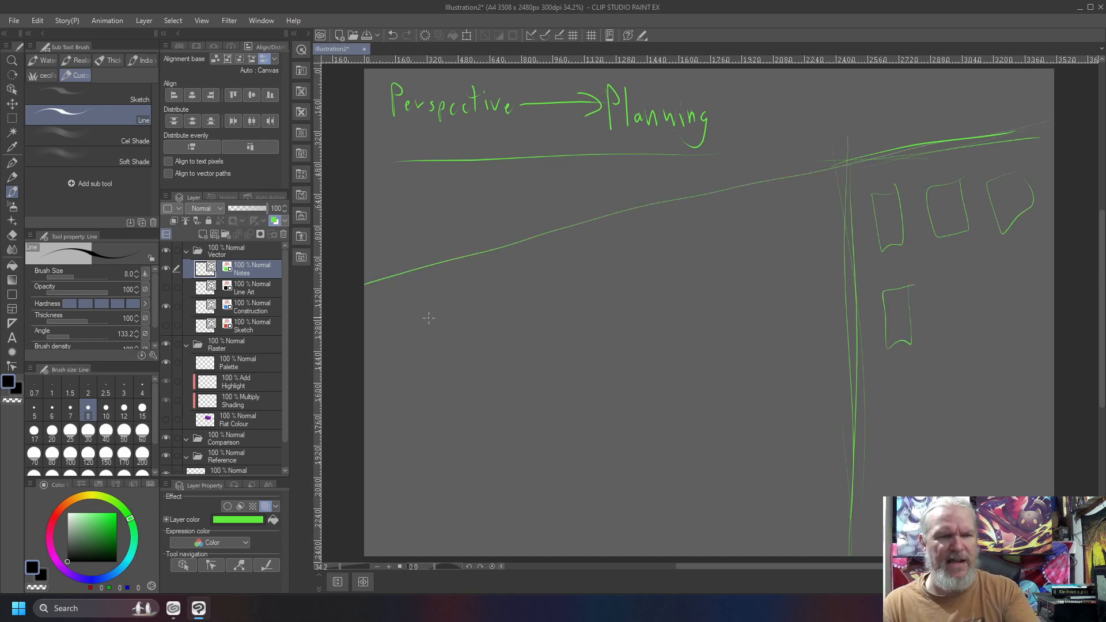
pyautogui.moveTo(736, 299)
pyautogui.mouseDown()
pyautogui.moveTo(333, 312)
pyautogui.moveTo(654, 297)
pyautogui.moveTo(522, 295)
pyautogui.moveTo(396, 310)
pyautogui.moveTo(527, 292)
pyautogui.moveTo(800, 297)
pyautogui.moveTo(371, 307)
pyautogui.moveTo(689, 293)
pyautogui.moveTo(1025, 297)
pyautogui.mouseUp()
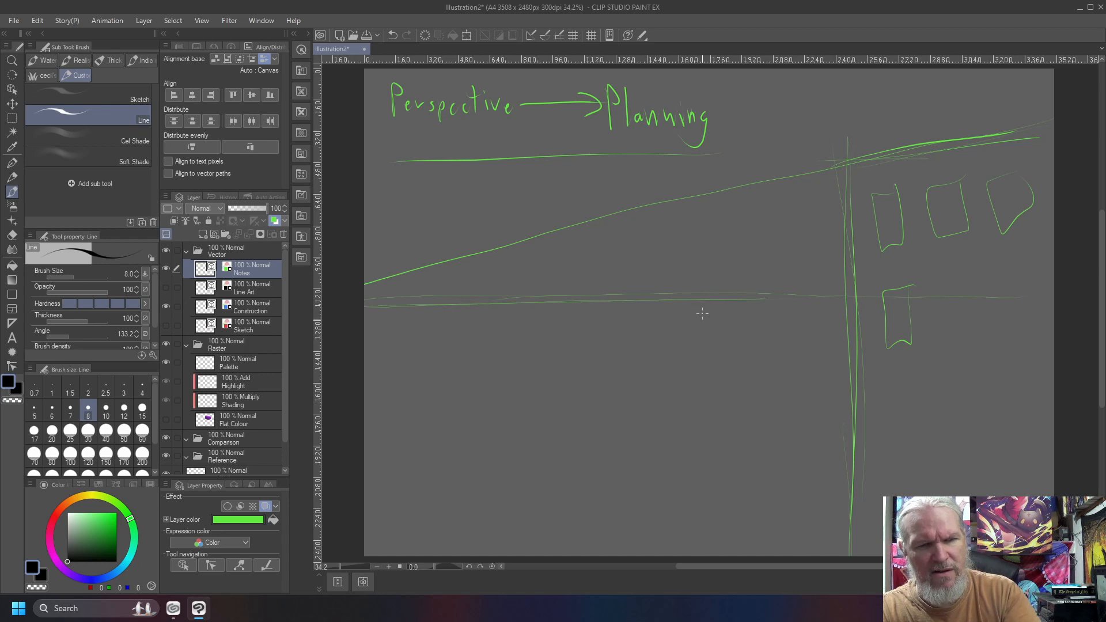
pyautogui.moveTo(707, 257); pyautogui.dragTo(706, 528)
pyautogui.click(714, 541)
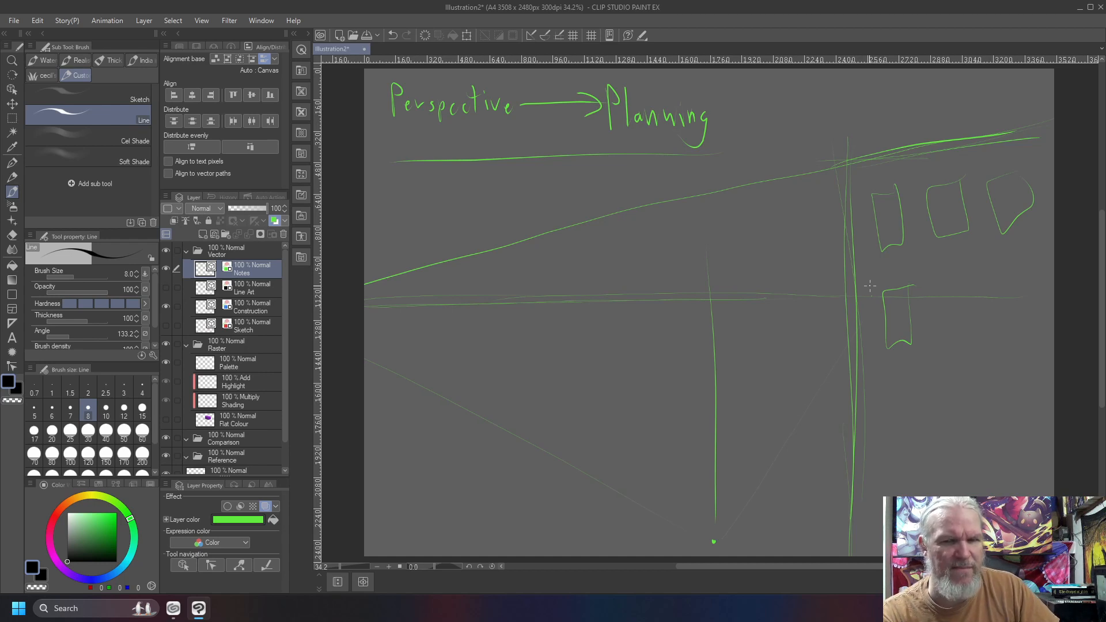
pyautogui.moveTo(1054, 131); pyautogui.dragTo(936, 161)
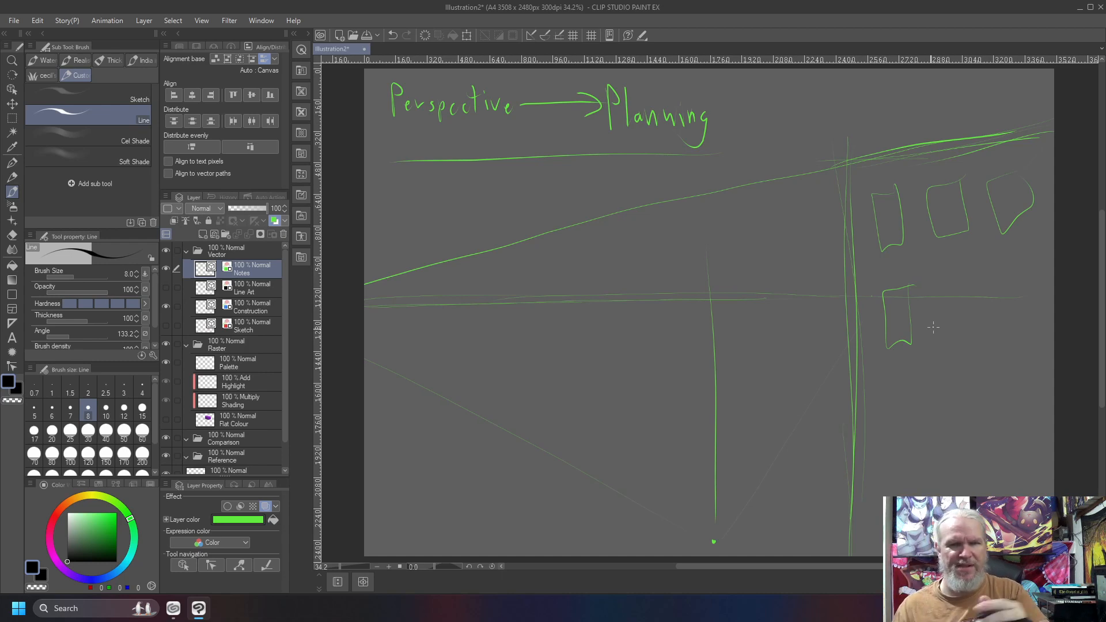
pyautogui.moveTo(724, 228)
pyautogui.mouseDown()
pyautogui.moveTo(634, 254)
pyautogui.moveTo(743, 395)
pyautogui.moveTo(643, 253)
pyautogui.mouseUp()
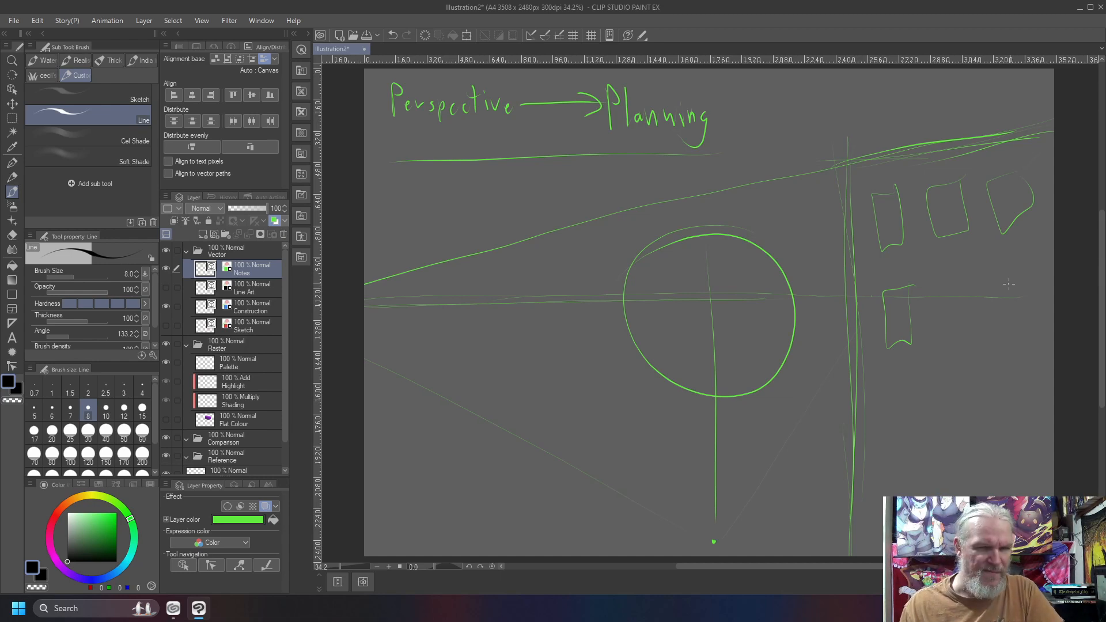
# Clear the Notes layer, draw a curve that rises steeply to a peak and levels off, and circle its flat stretch.
pyautogui.press('Delete')
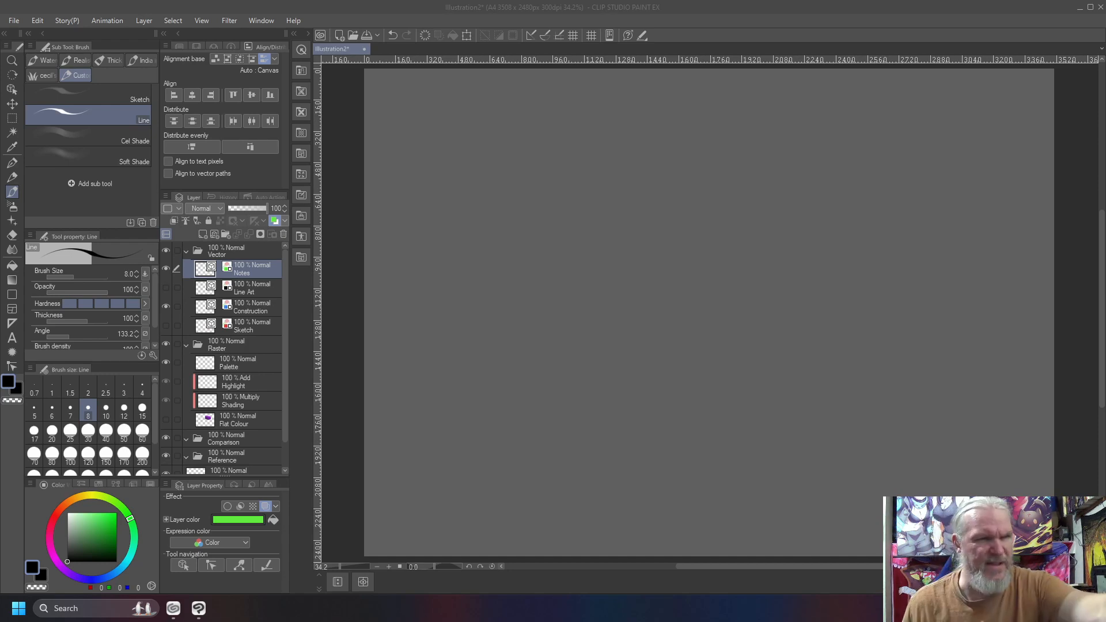
pyautogui.moveTo(425, 384)
pyautogui.mouseDown()
pyautogui.moveTo(486, 240)
pyautogui.moveTo(528, 185)
pyautogui.moveTo(611, 213)
pyautogui.moveTo(876, 224)
pyautogui.mouseUp()
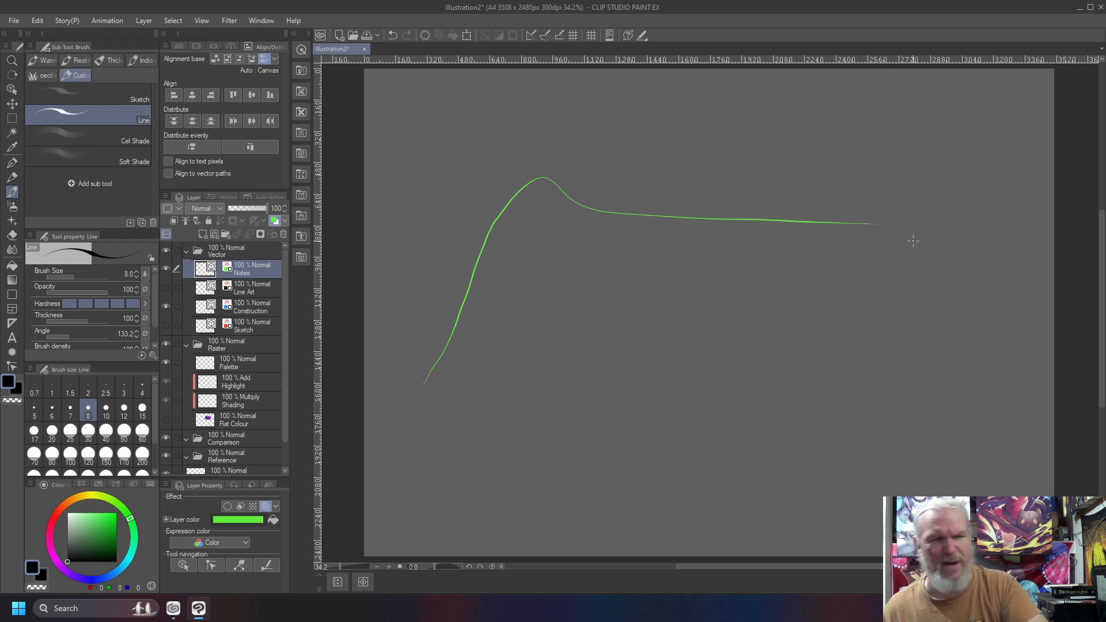
pyautogui.moveTo(820, 194)
pyautogui.mouseDown()
pyautogui.moveTo(800, 281)
pyautogui.moveTo(588, 205)
pyautogui.mouseUp()
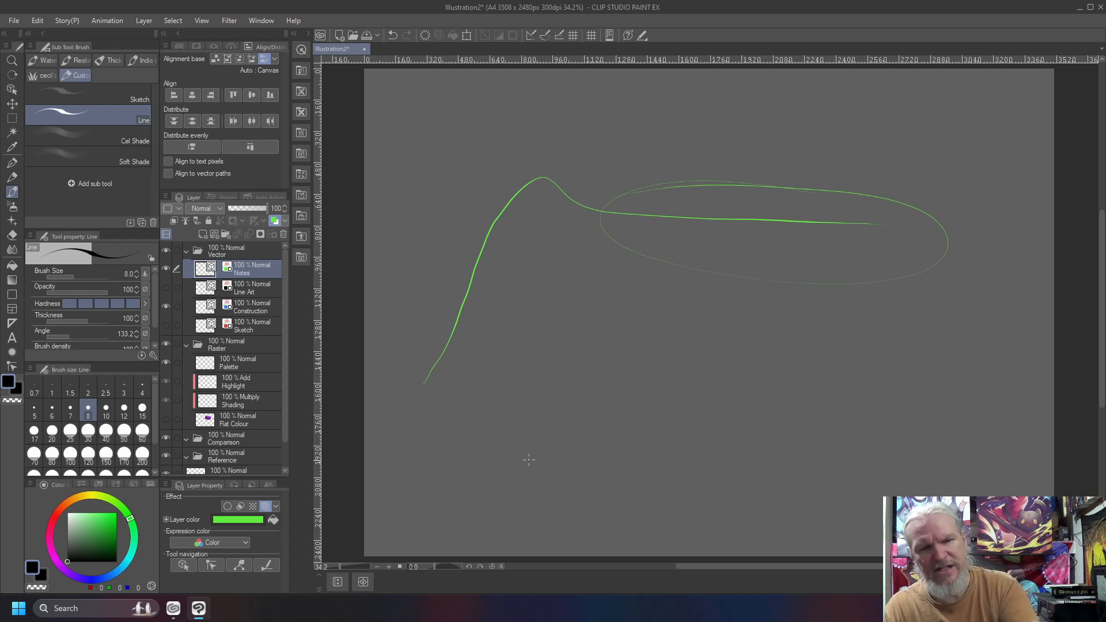
# Handwrite "Landscapes" and "Char Design" one above the other below the curve, each on its own underline, and circle both together.
pyautogui.moveTo(616, 443); pyautogui.dragTo(454, 439)
pyautogui.moveTo(634, 514); pyautogui.dragTo(452, 504)
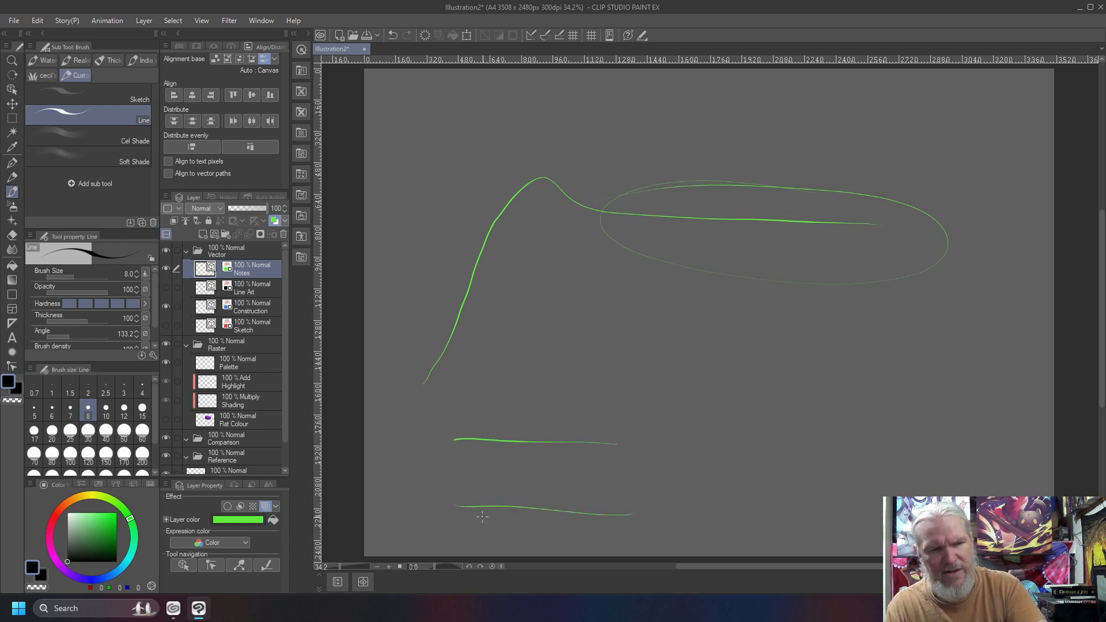
pyautogui.moveTo(472, 408)
pyautogui.mouseDown()
pyautogui.moveTo(515, 422)
pyautogui.moveTo(525, 402)
pyautogui.moveTo(539, 421)
pyautogui.moveTo(580, 408)
pyautogui.mouseUp()
pyautogui.moveTo(486, 478)
pyautogui.mouseDown()
pyautogui.moveTo(587, 496)
pyautogui.moveTo(568, 476)
pyautogui.moveTo(573, 490)
pyautogui.mouseUp()
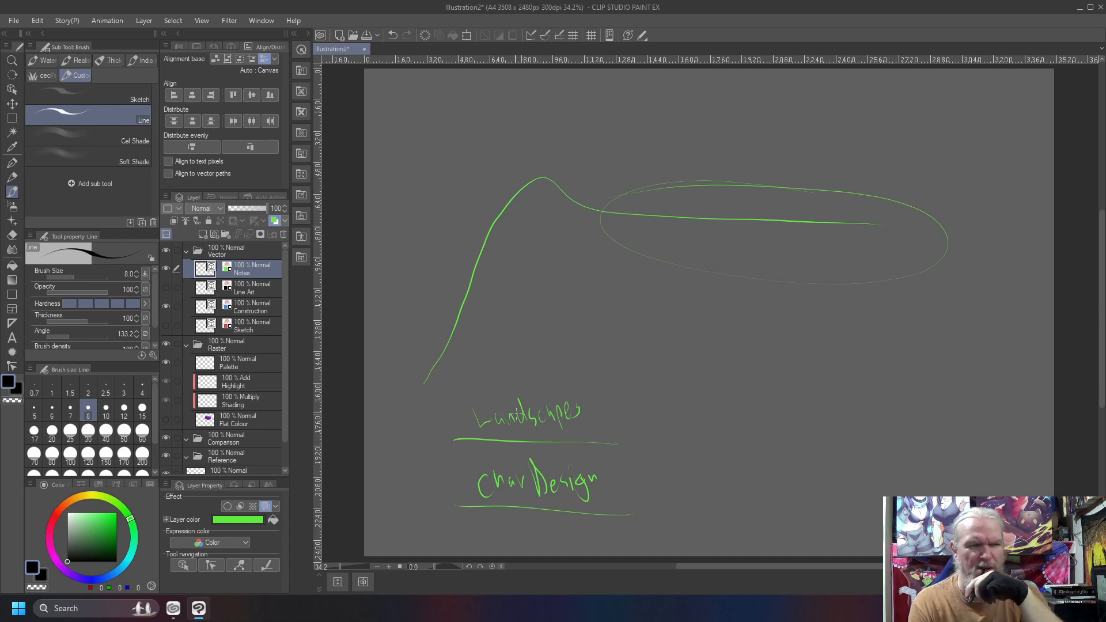
pyautogui.moveTo(583, 370)
pyautogui.mouseDown()
pyautogui.moveTo(452, 383)
pyautogui.moveTo(507, 525)
pyautogui.moveTo(645, 482)
pyautogui.moveTo(475, 368)
pyautogui.mouseUp()
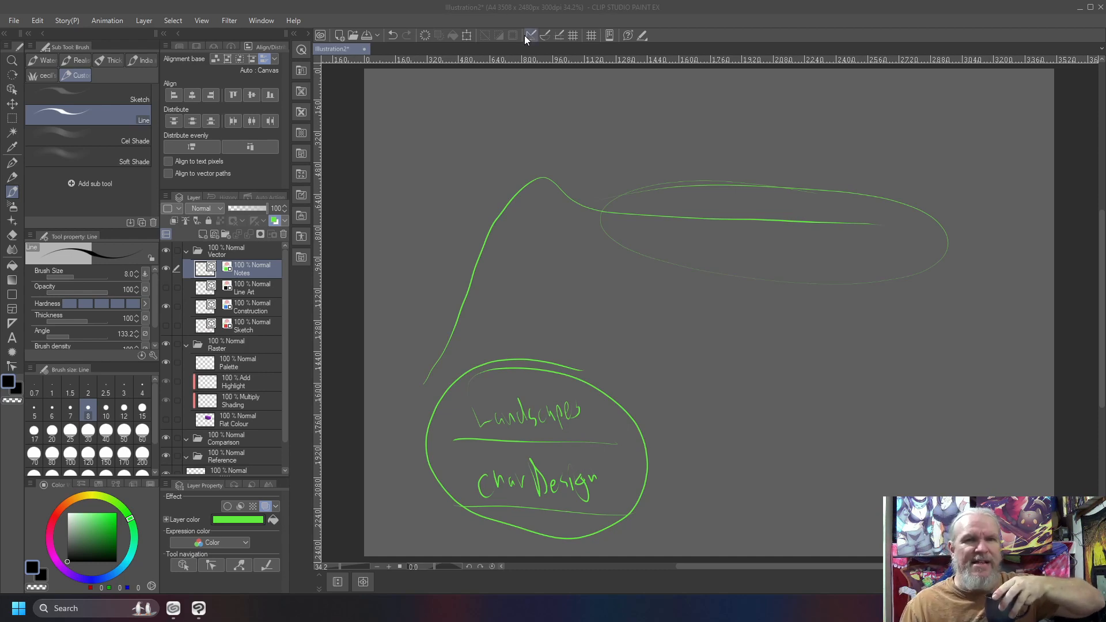
pyautogui.click(620, 15)
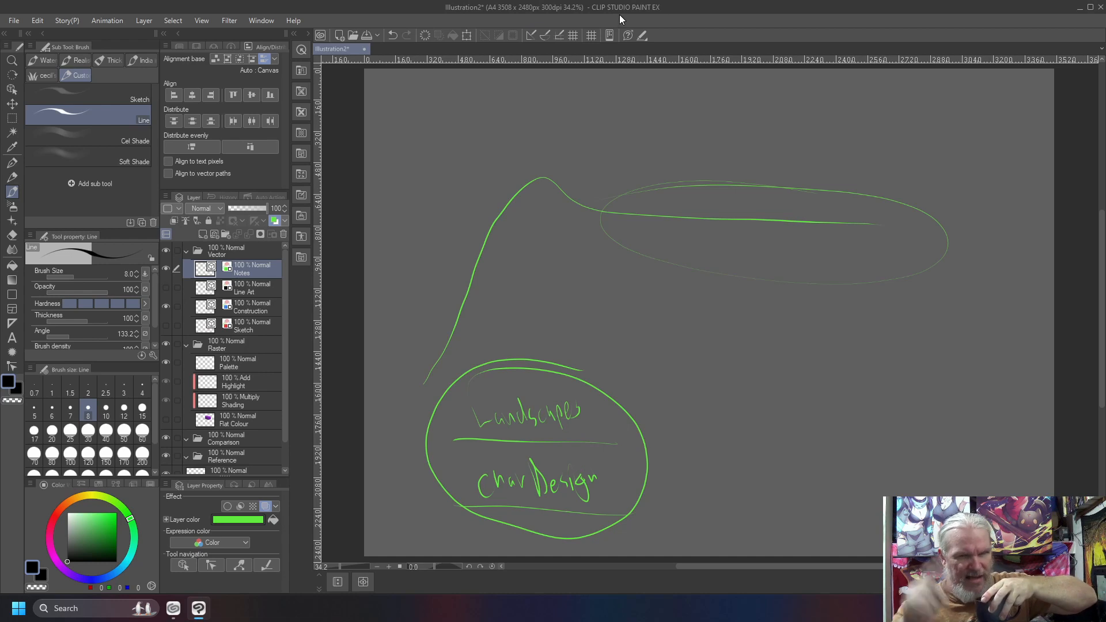